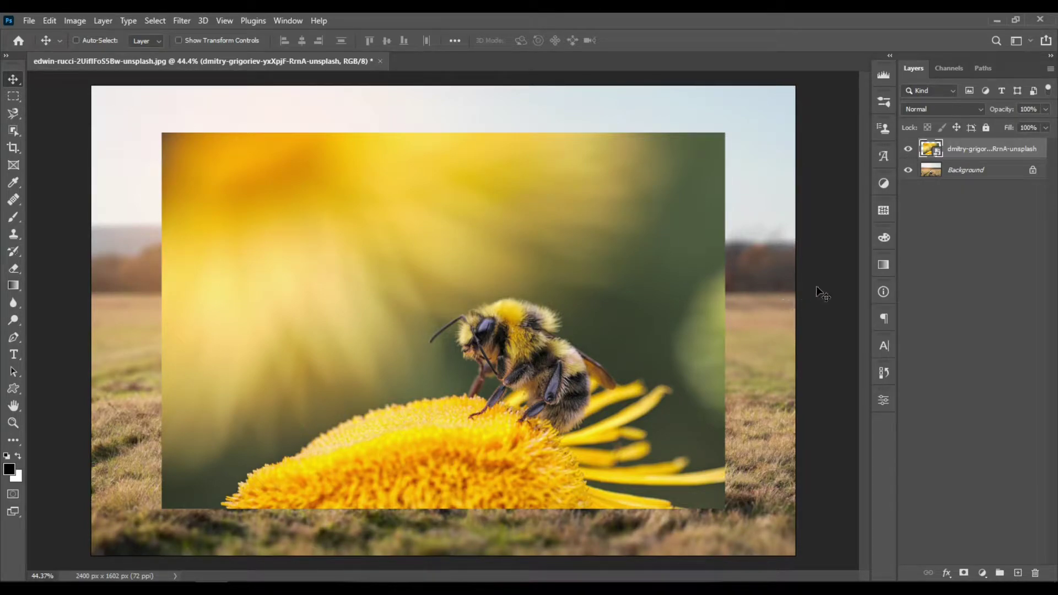
# Check the bee photo against the field, then rename its layer to 'bee'
pyautogui.click(908, 149)
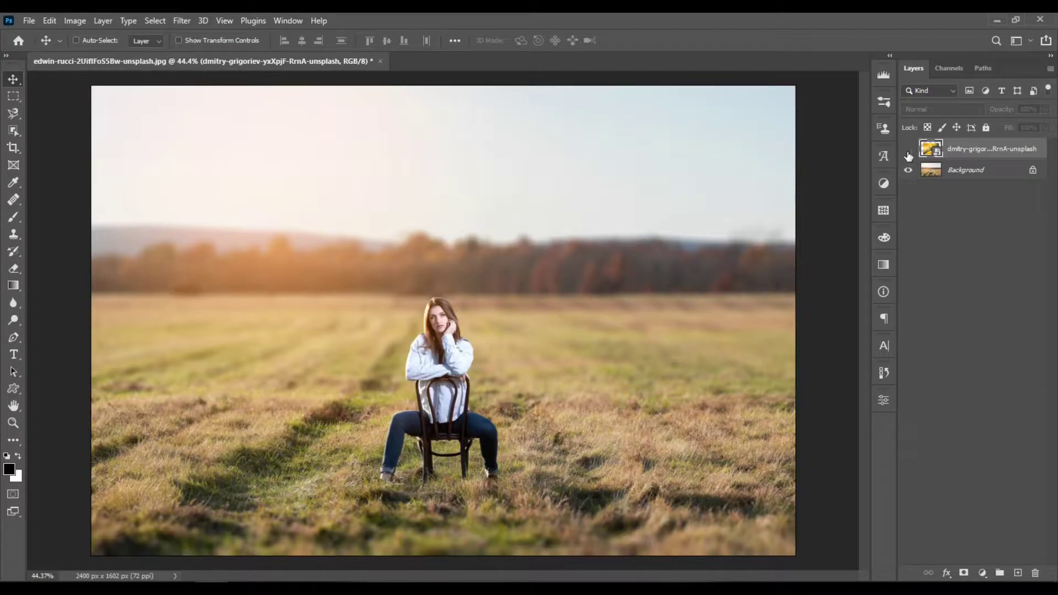
pyautogui.click(908, 154)
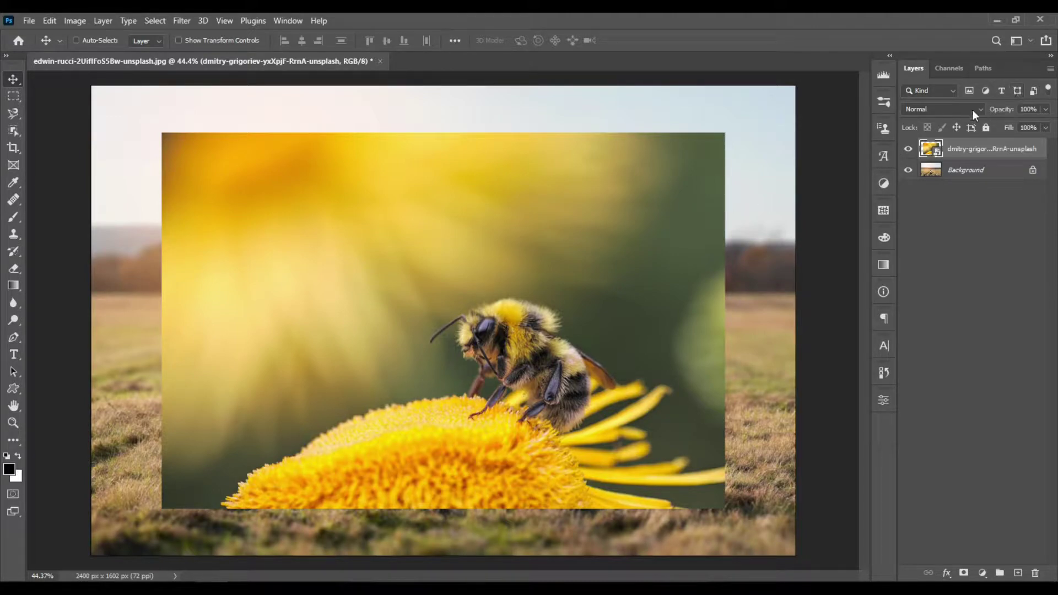
pyautogui.doubleClick(975, 150)
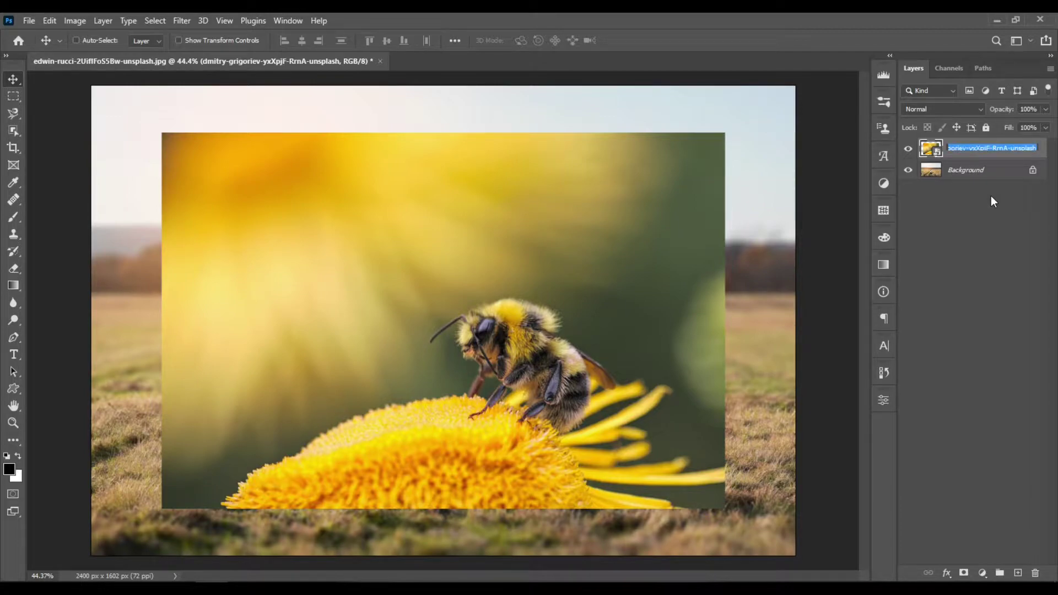
pyautogui.write('bee')
pyautogui.press('Return')
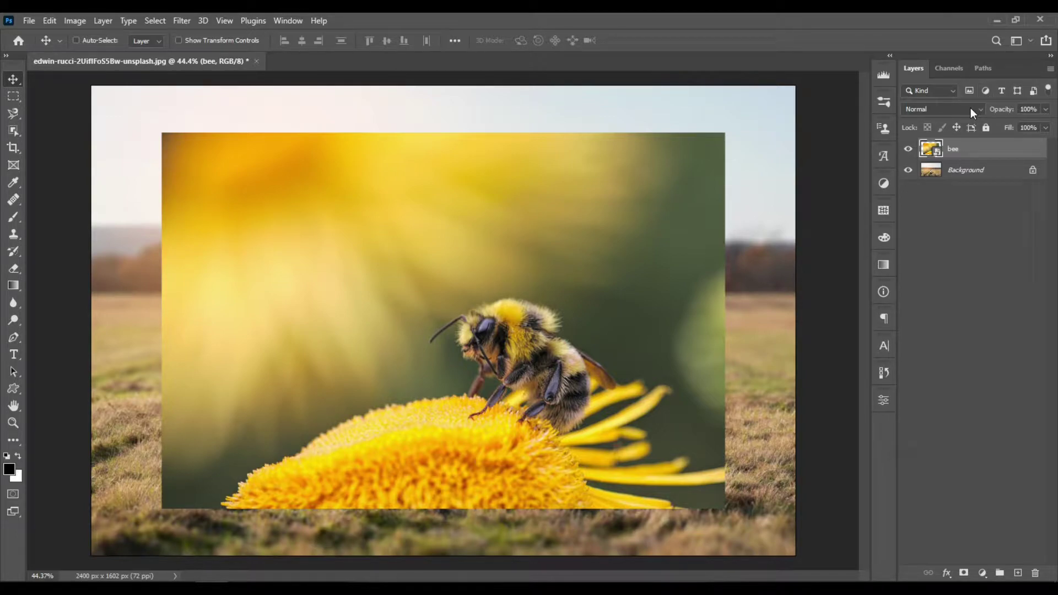
# Blend the bee layer in Overlay and add a duplicate set to Normal
pyautogui.click(970, 108)
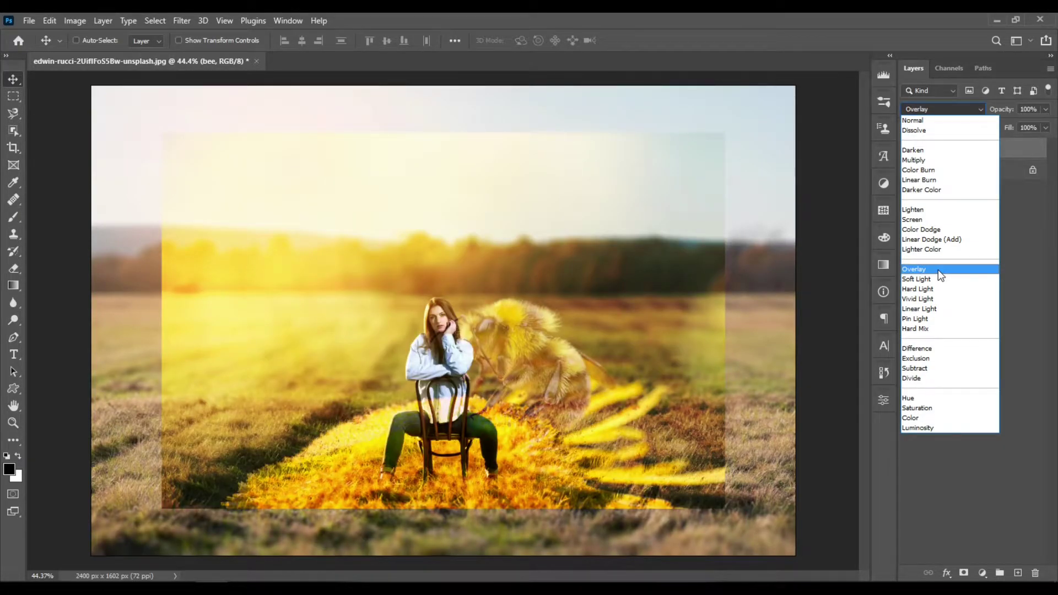
pyautogui.click(938, 269)
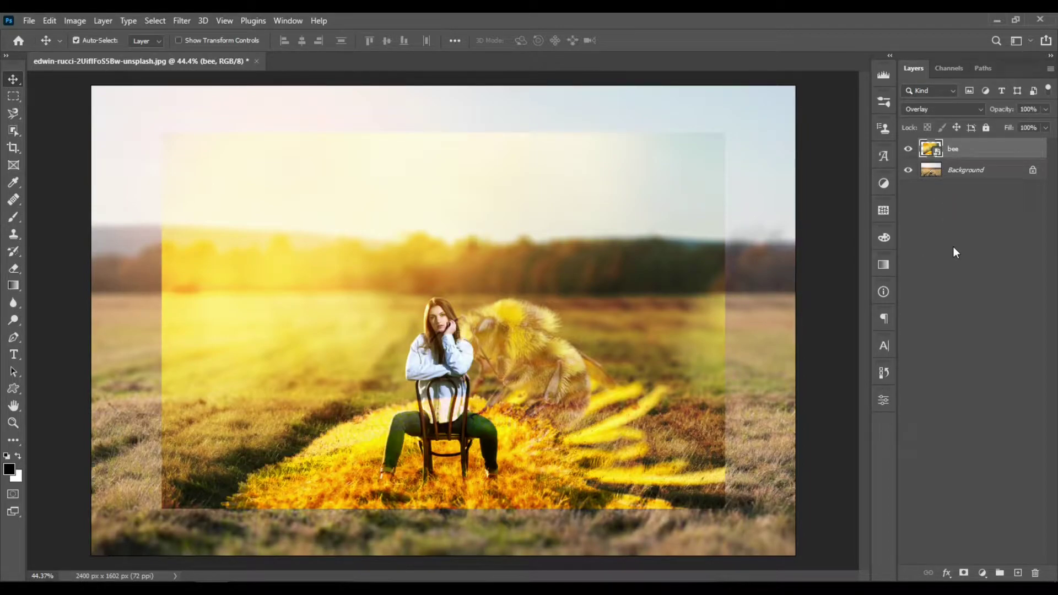
pyautogui.hotkey('ctrl', 'j')
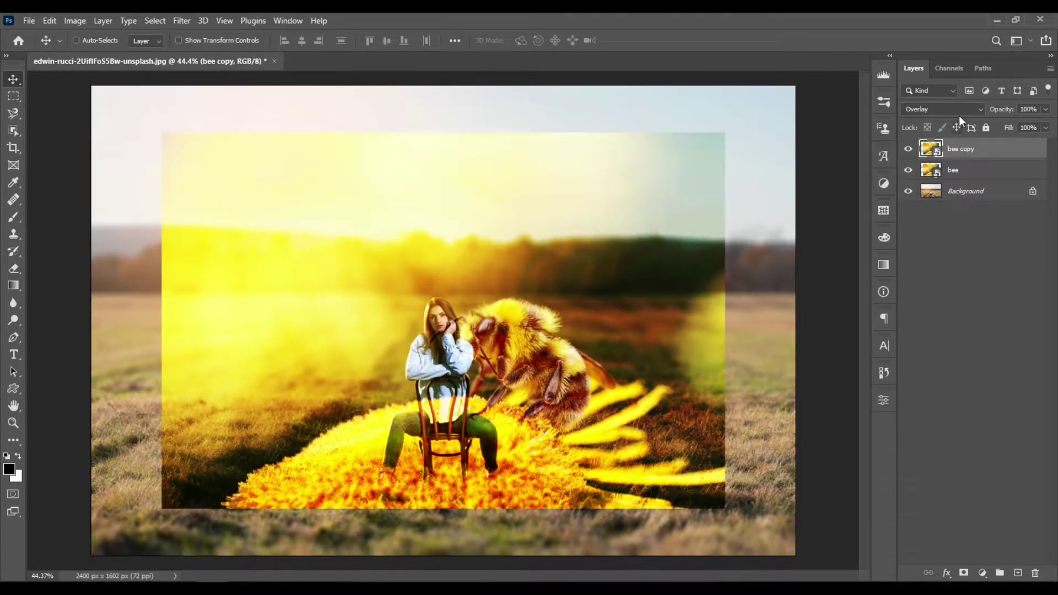
pyautogui.click(959, 110)
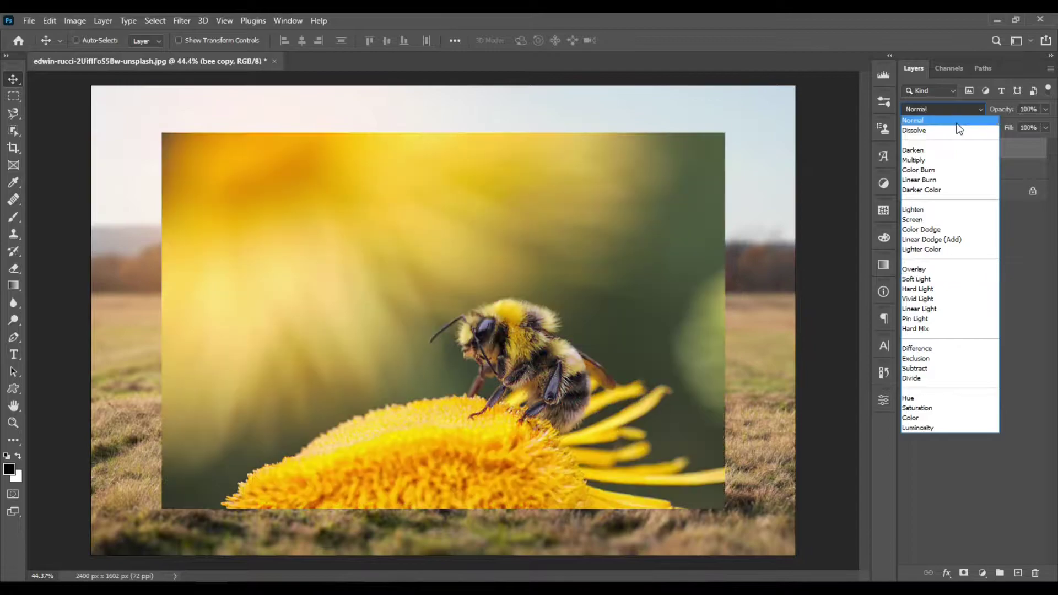
pyautogui.click(958, 125)
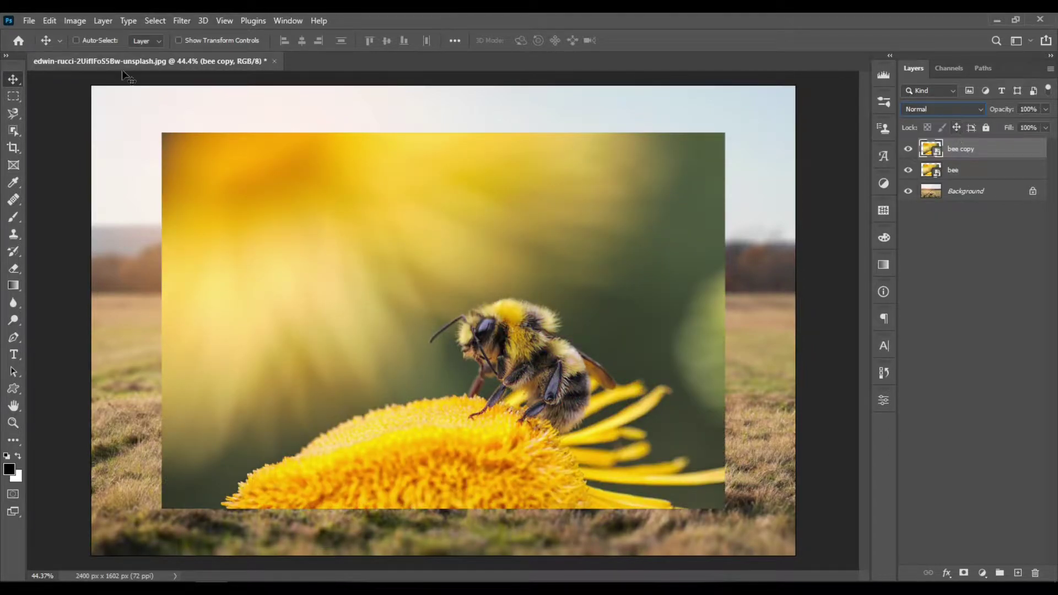
# Give the bee copy a Hide All black layer mask
pyautogui.click(105, 21)
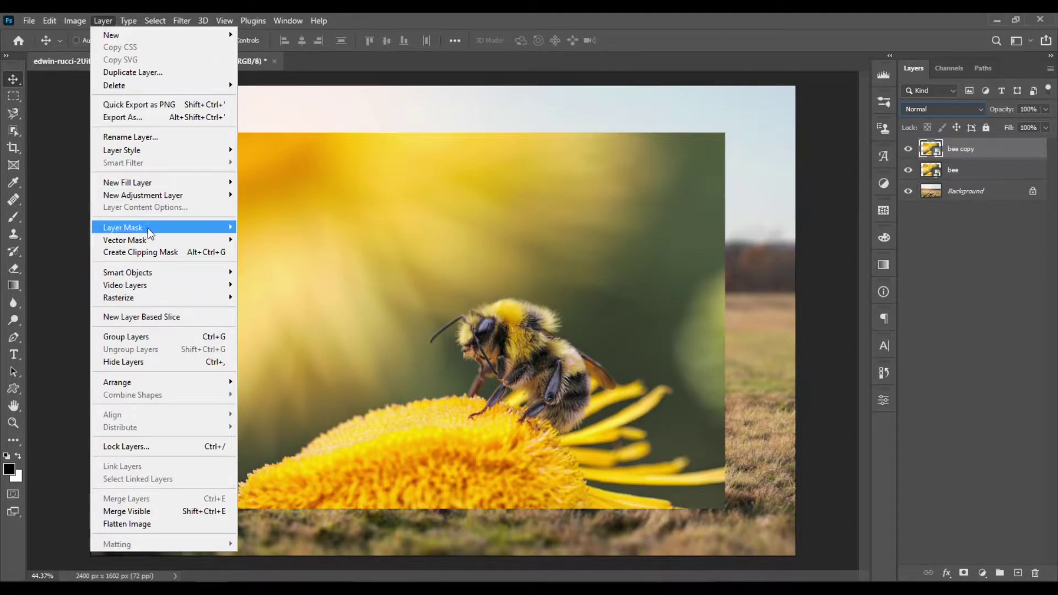
pyautogui.moveTo(148, 233)
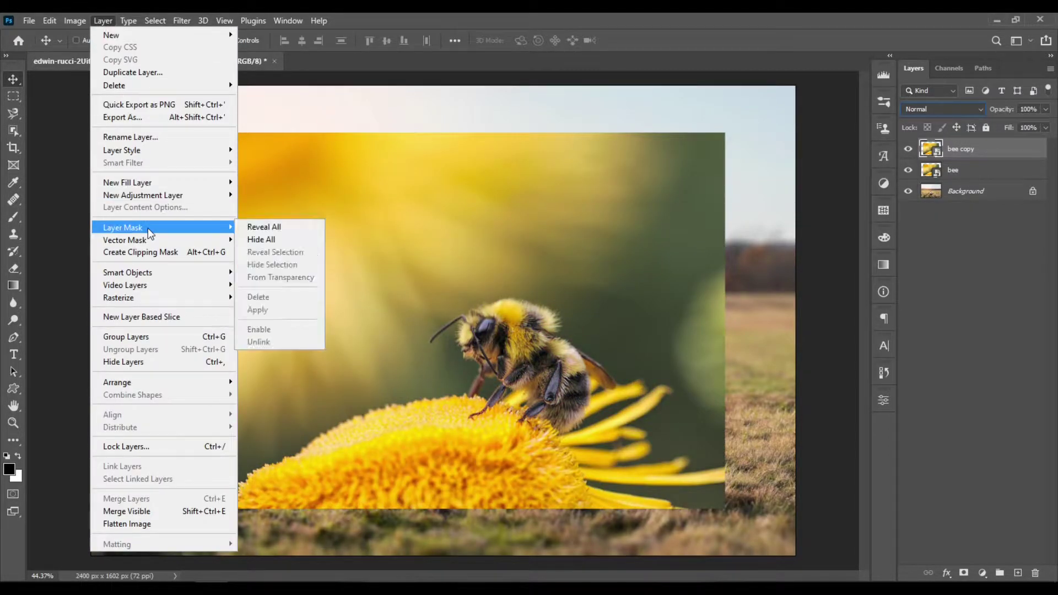
pyautogui.click(289, 244)
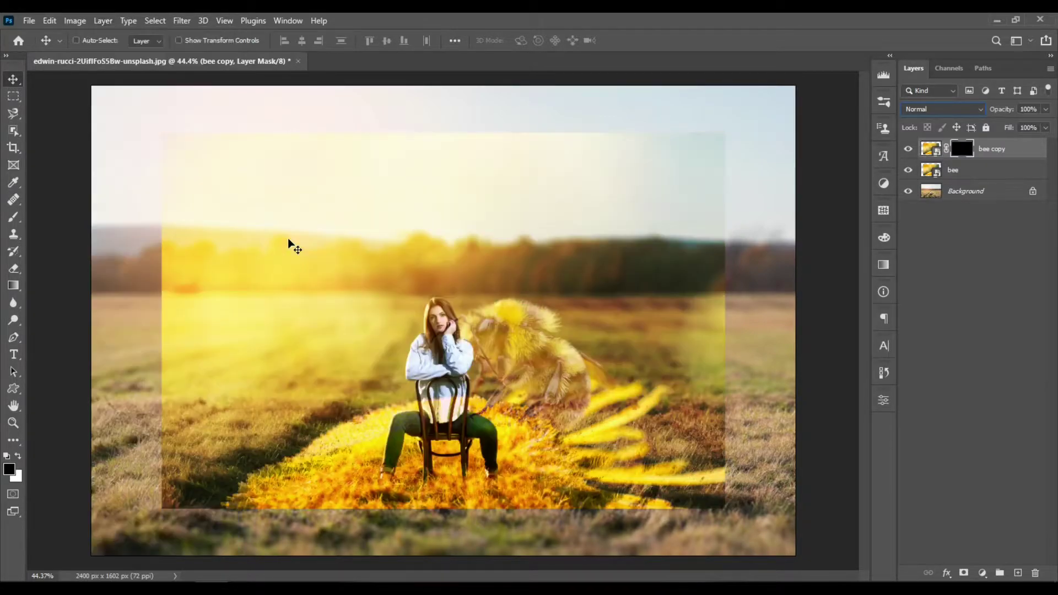
# Turn the Background into a layer named 'girl on a chair' and nudge it up-left
pyautogui.doubleClick(971, 196)
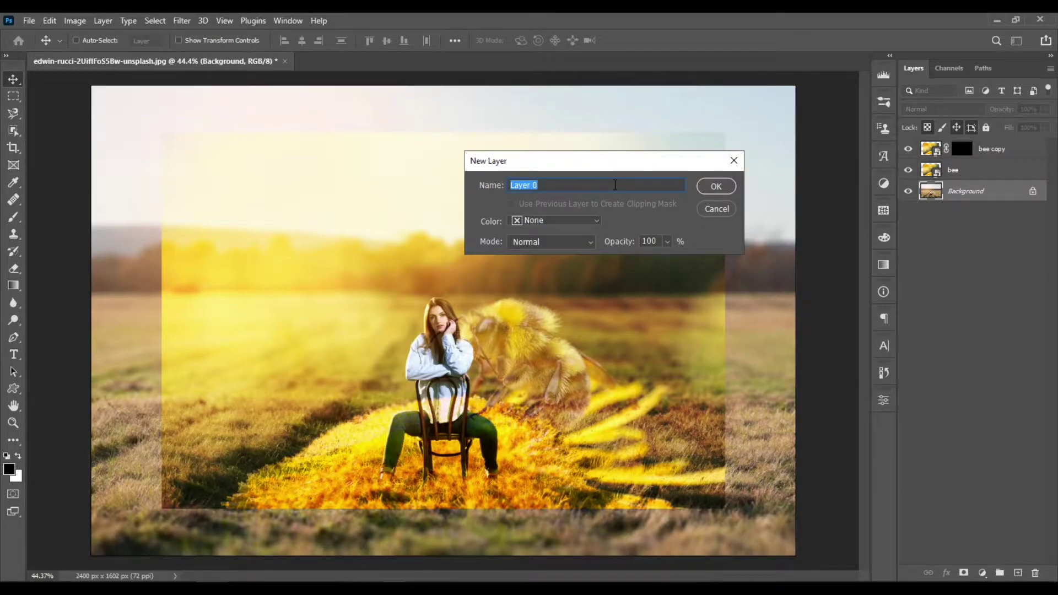
pyautogui.write('gl')
pyautogui.write('rl')
pyautogui.write('on a chair')
pyautogui.press('Return')
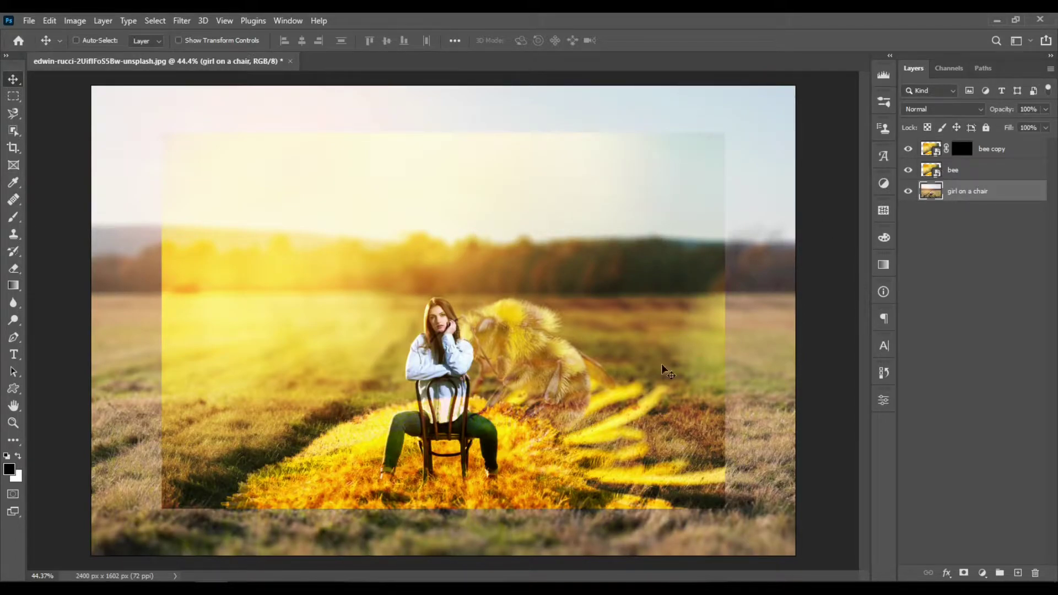
pyautogui.moveTo(747, 387); pyautogui.dragTo(709, 366)
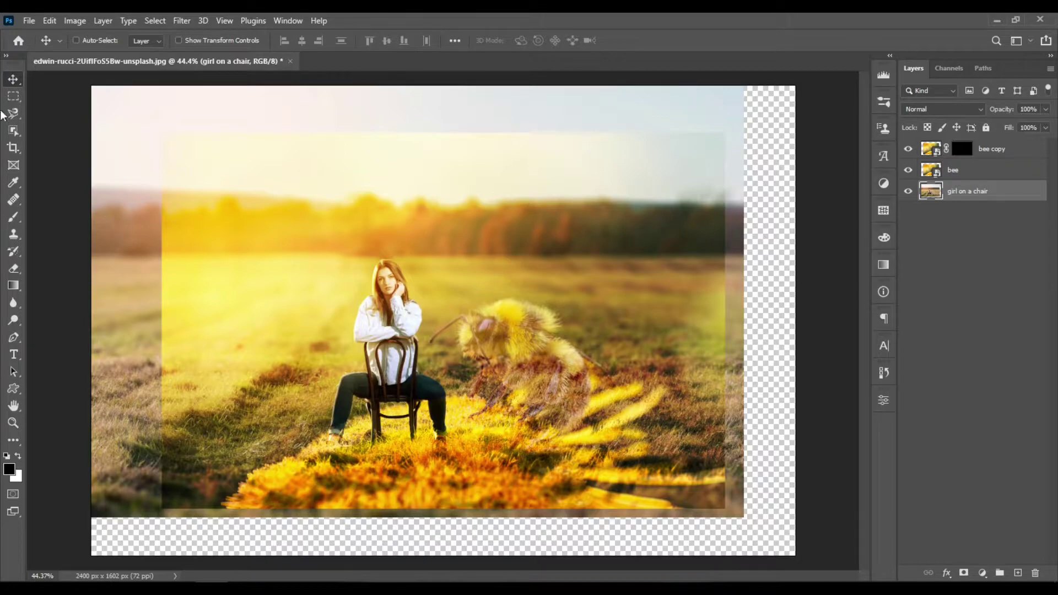
# Crop the canvas to 1891 × 1106 px, trimming the transparent right and bottom strips
pyautogui.click(14, 148)
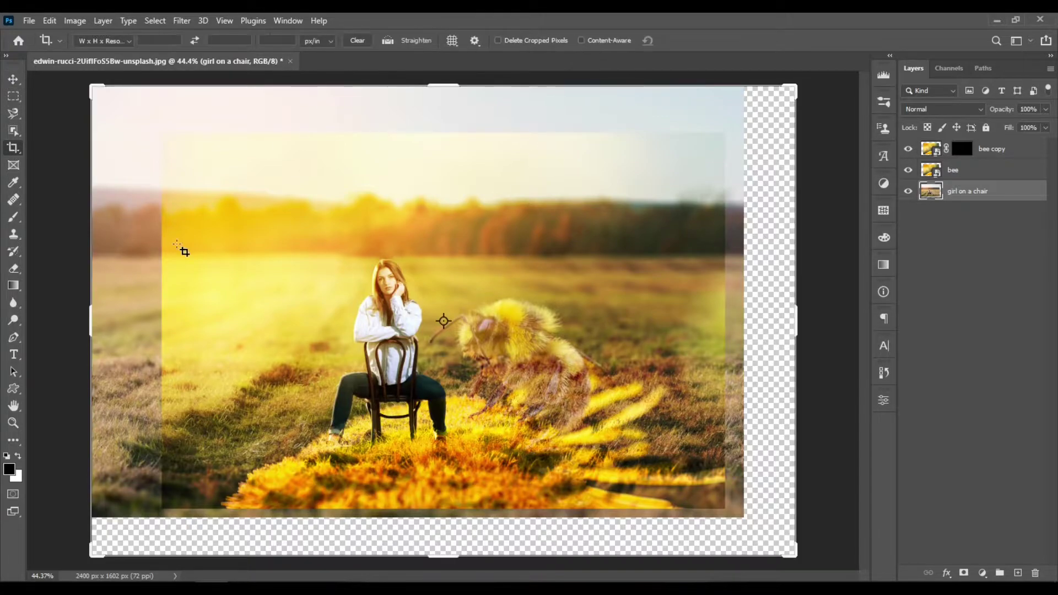
pyautogui.moveTo(91, 87); pyautogui.dragTo(125, 133)
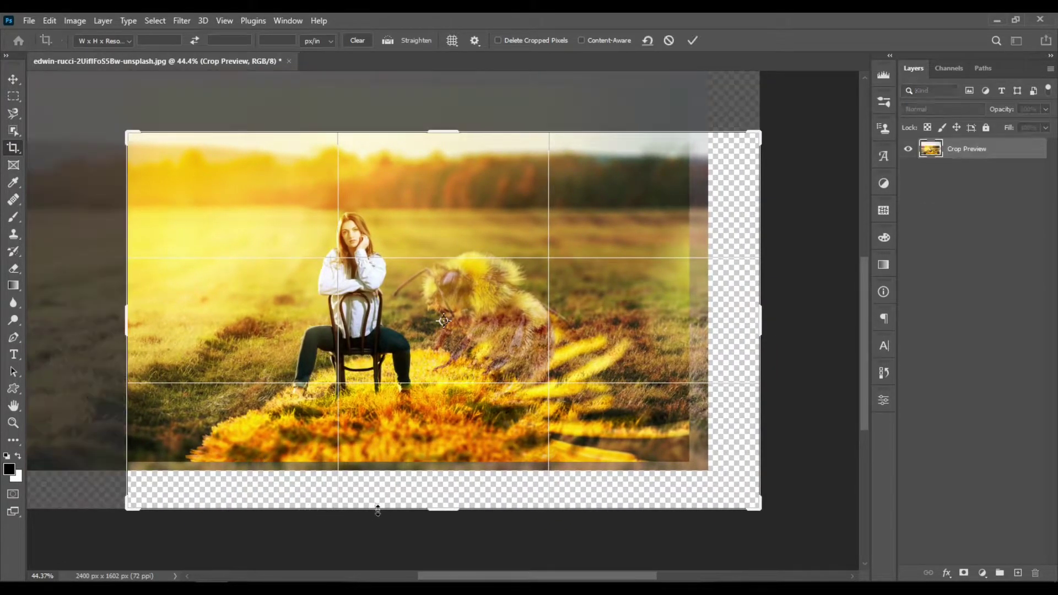
pyautogui.moveTo(442, 506); pyautogui.dragTo(440, 483)
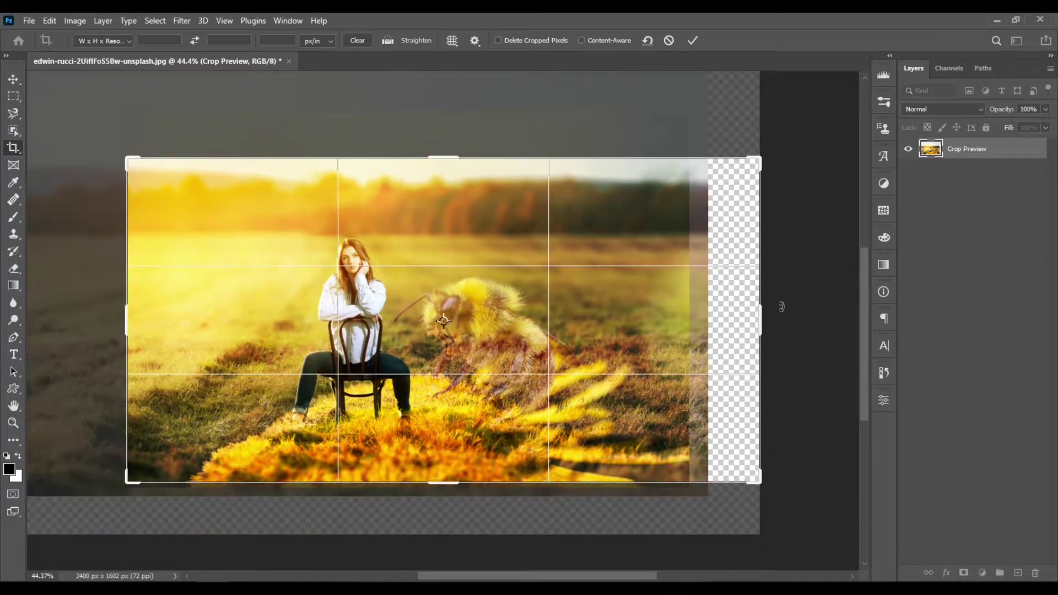
pyautogui.moveTo(761, 314); pyautogui.dragTo(721, 327)
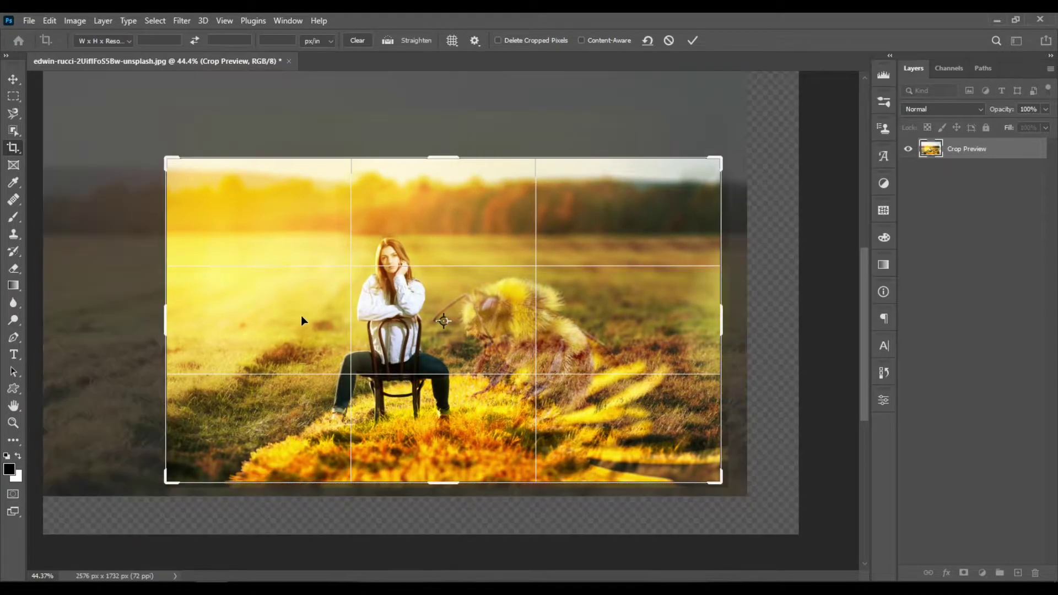
pyautogui.press('Return')
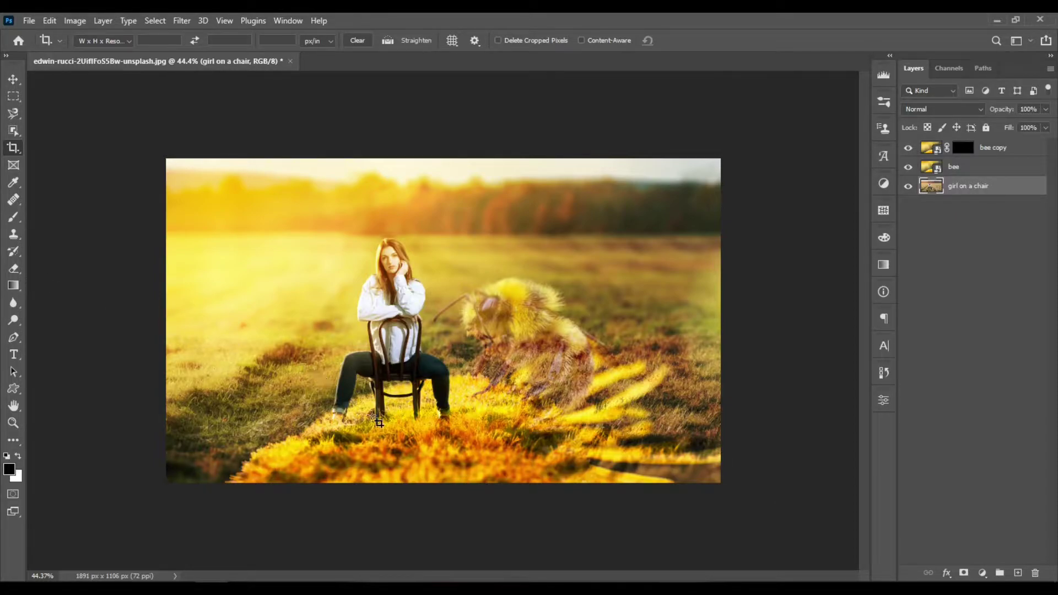
pyautogui.scroll(2, 353, 423)
pyautogui.scroll(-1, 353, 422)
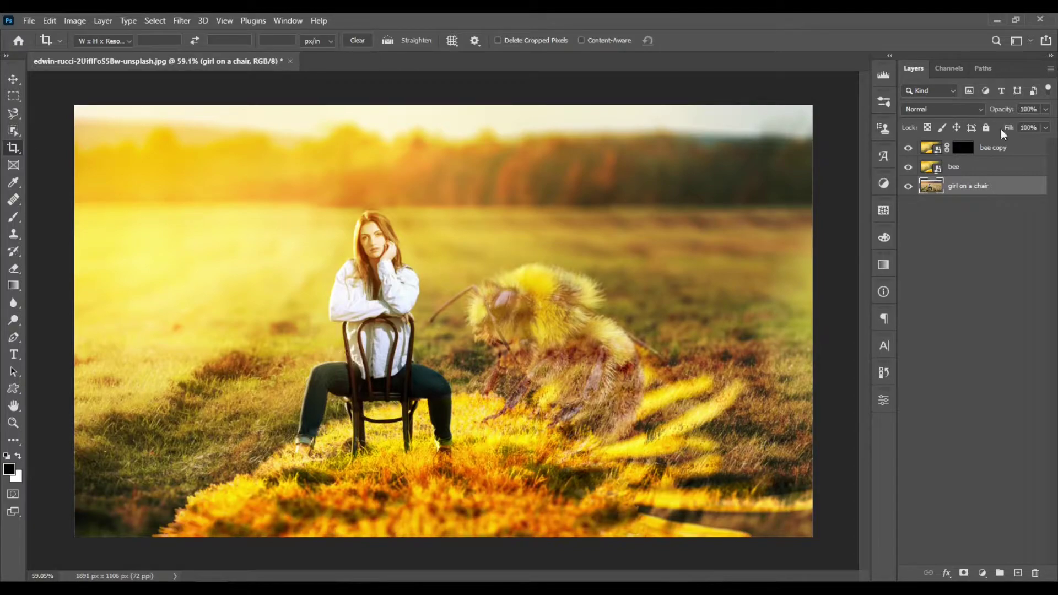
# Target the bee copy's mask with the Brush tool and white as foreground colour
pyautogui.click(995, 154)
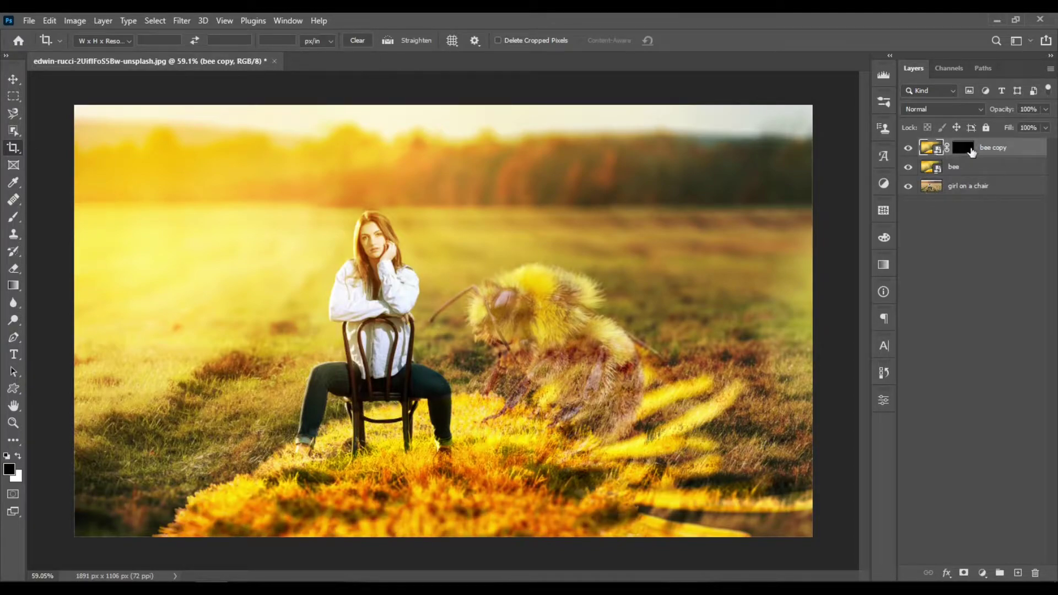
pyautogui.click(965, 154)
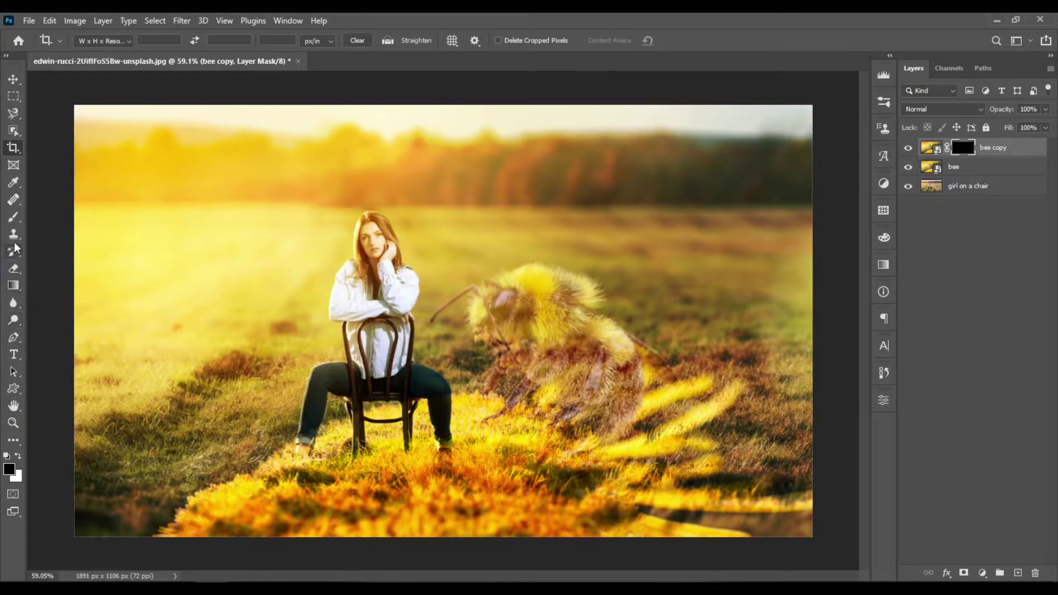
pyautogui.click(13, 219)
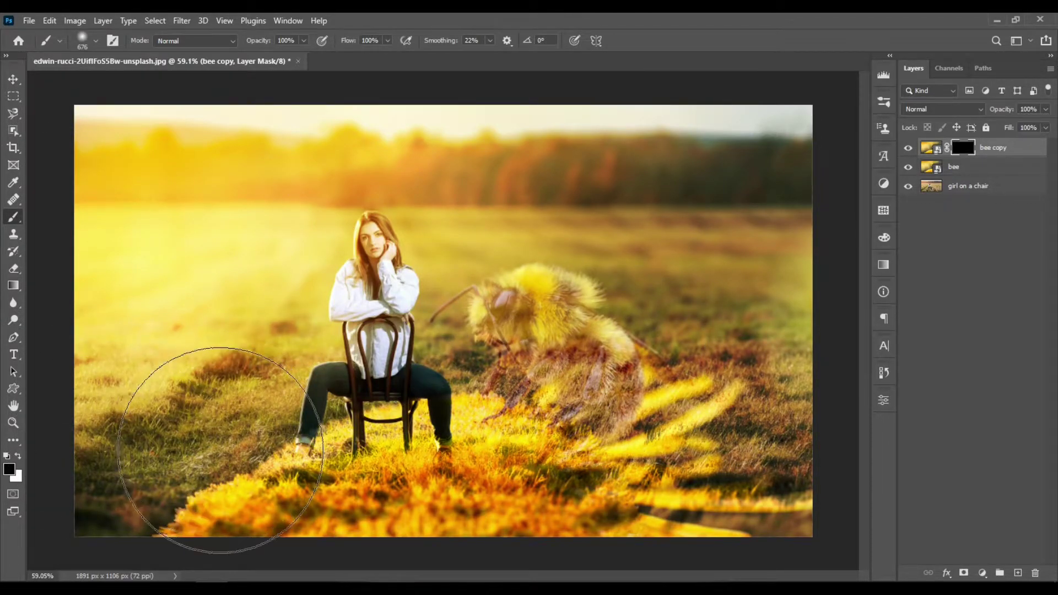
pyautogui.press('x')
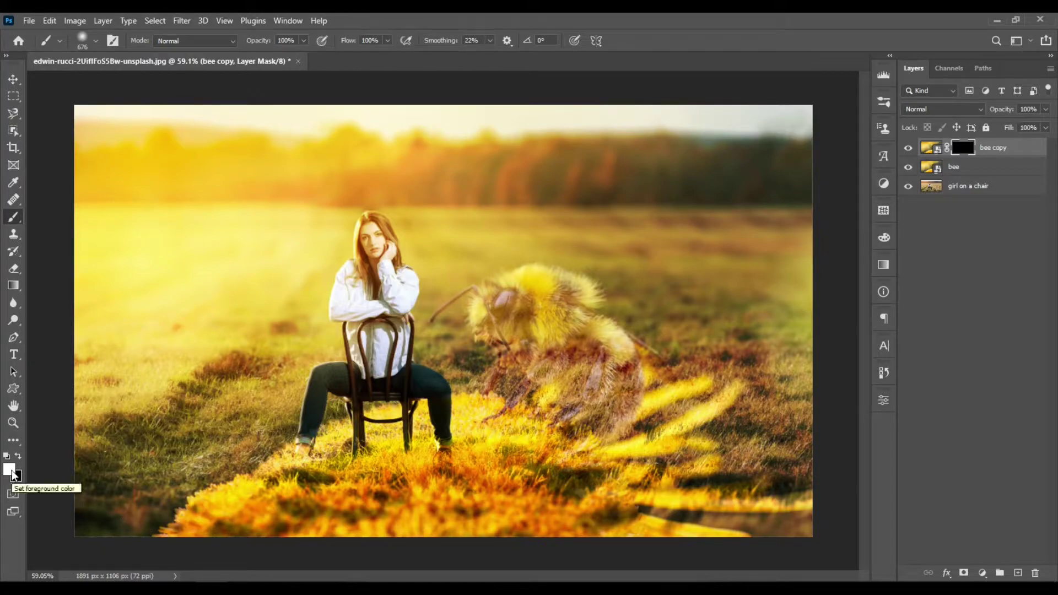
pyautogui.click(10, 469)
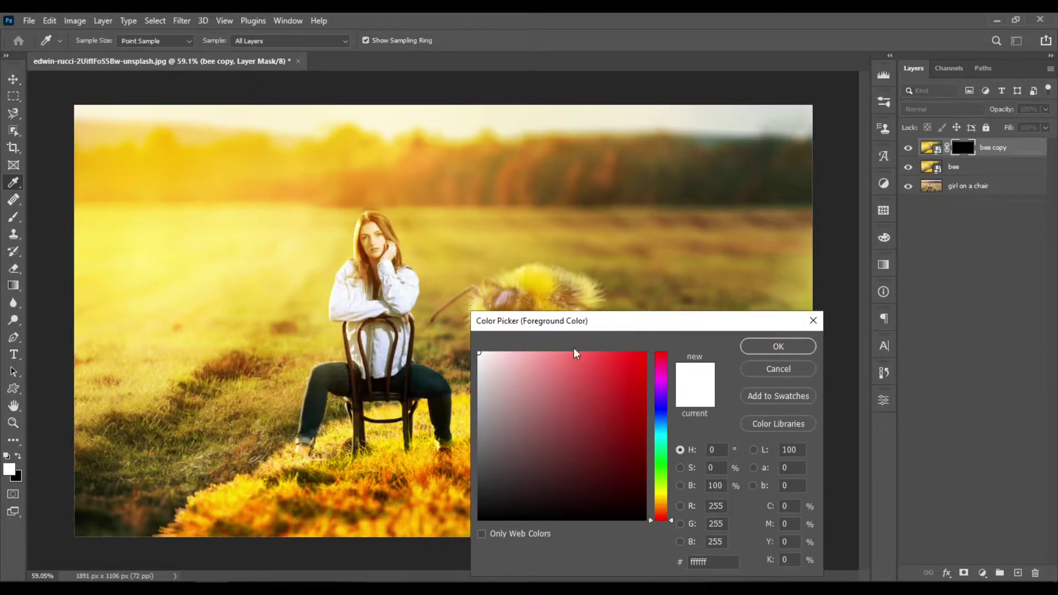
pyautogui.click(796, 346)
pyautogui.press('b')
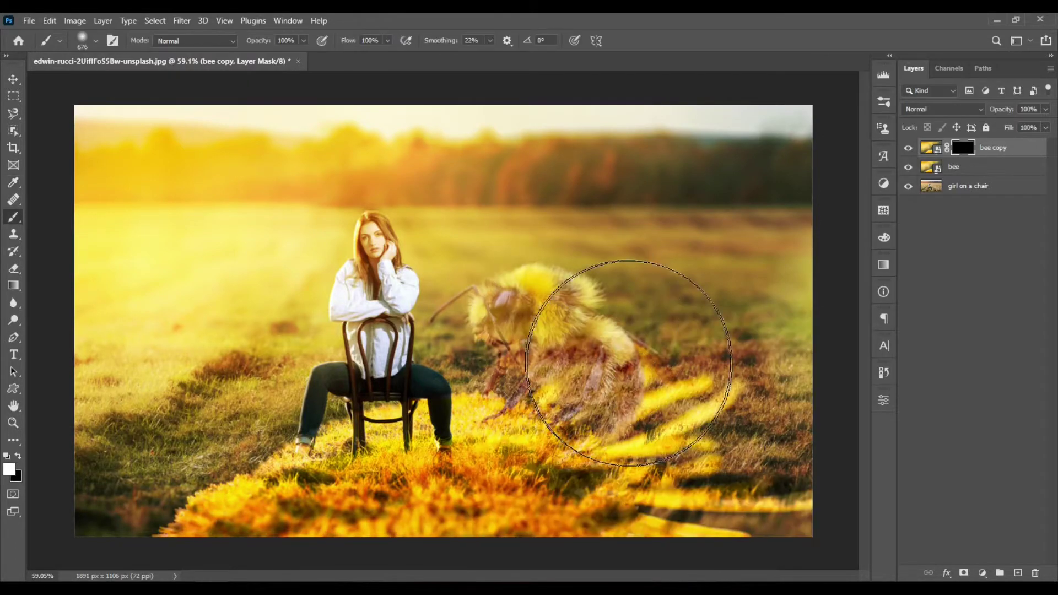
# Set the brush to 196 px with about 8% hardness
pyautogui.rightClick(584, 190)
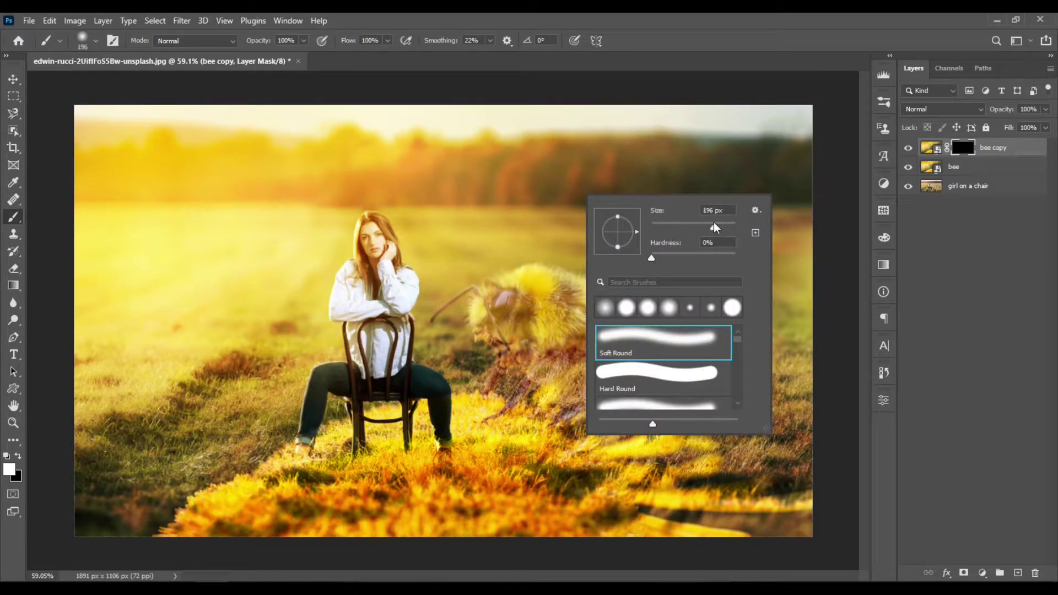
pyautogui.click(713, 222)
pyautogui.click(705, 244)
pyautogui.moveTo(661, 248); pyautogui.dragTo(634, 243)
pyautogui.click(739, 58)
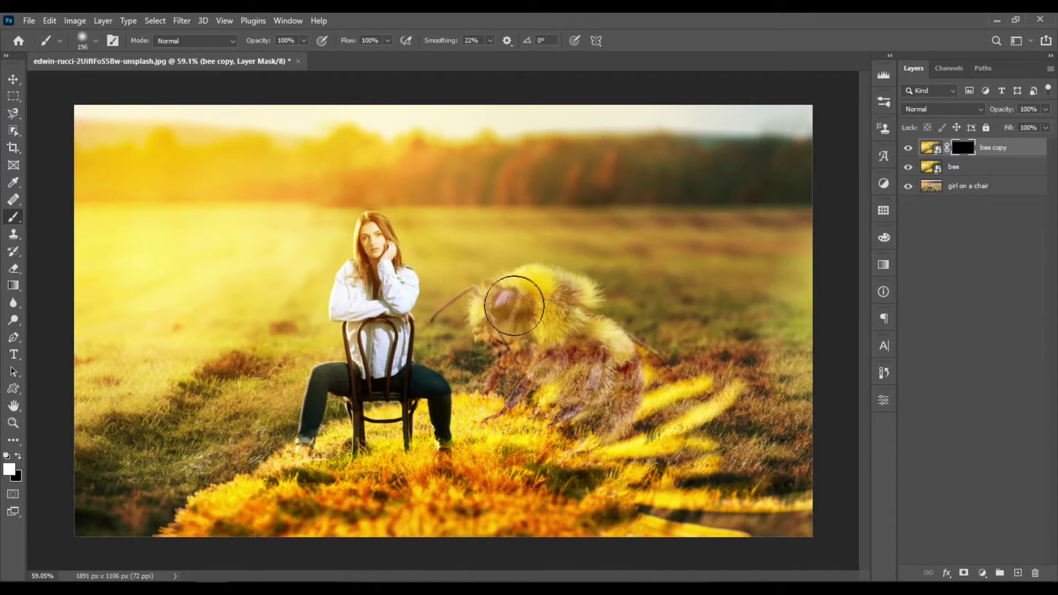
pyautogui.click(501, 312)
# Paint the bee's head and neck back in, then shrink the brush to 13 px for the antenna
pyautogui.moveTo(501, 312)
pyautogui.mouseDown()
pyautogui.moveTo(541, 299)
pyautogui.moveTo(538, 313)
pyautogui.moveTo(499, 316)
pyautogui.moveTo(546, 302)
pyautogui.moveTo(563, 335)
pyautogui.moveTo(555, 303)
pyautogui.moveTo(571, 314)
pyautogui.moveTo(566, 302)
pyautogui.moveTo(593, 393)
pyautogui.moveTo(564, 356)
pyautogui.moveTo(576, 372)
pyautogui.moveTo(594, 369)
pyautogui.moveTo(598, 348)
pyautogui.moveTo(609, 412)
pyautogui.moveTo(600, 376)
pyautogui.moveTo(560, 451)
pyautogui.moveTo(559, 419)
pyautogui.moveTo(534, 383)
pyautogui.mouseUp()
pyautogui.scroll(4, 518, 353)
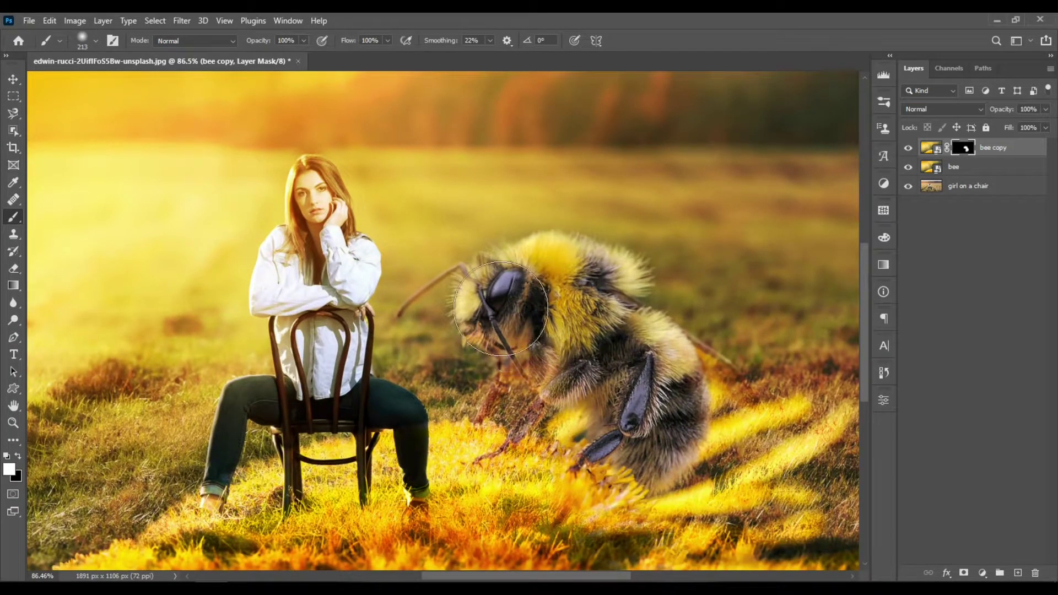
pyautogui.moveTo(499, 306)
pyautogui.mouseDown()
pyautogui.moveTo(442, 319)
pyautogui.moveTo(472, 321)
pyautogui.moveTo(438, 329)
pyautogui.mouseUp()
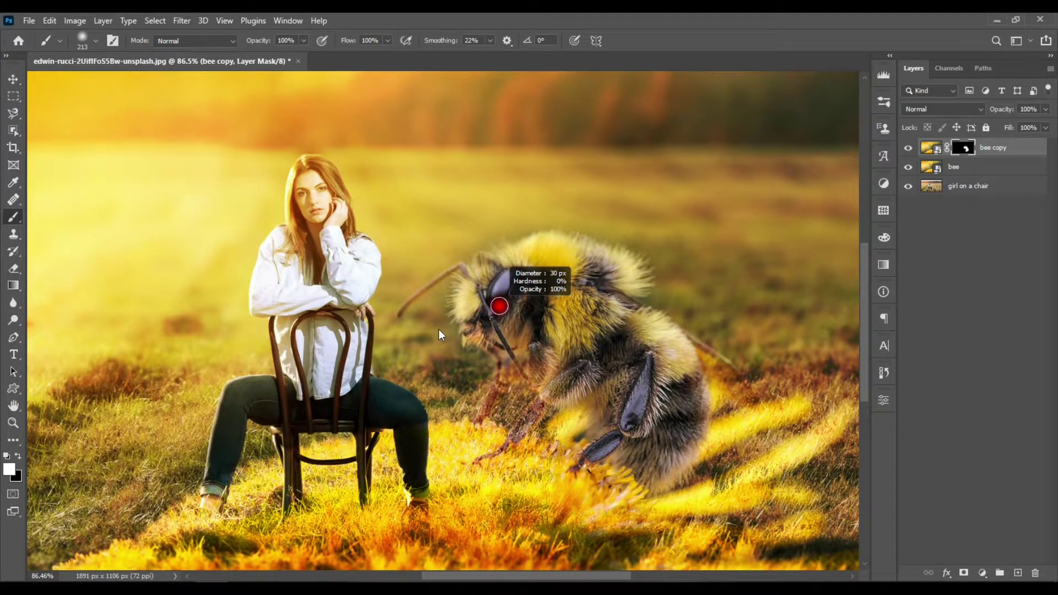
pyautogui.moveTo(439, 329); pyautogui.dragTo(439, 329)
pyautogui.scroll(3, 419, 303)
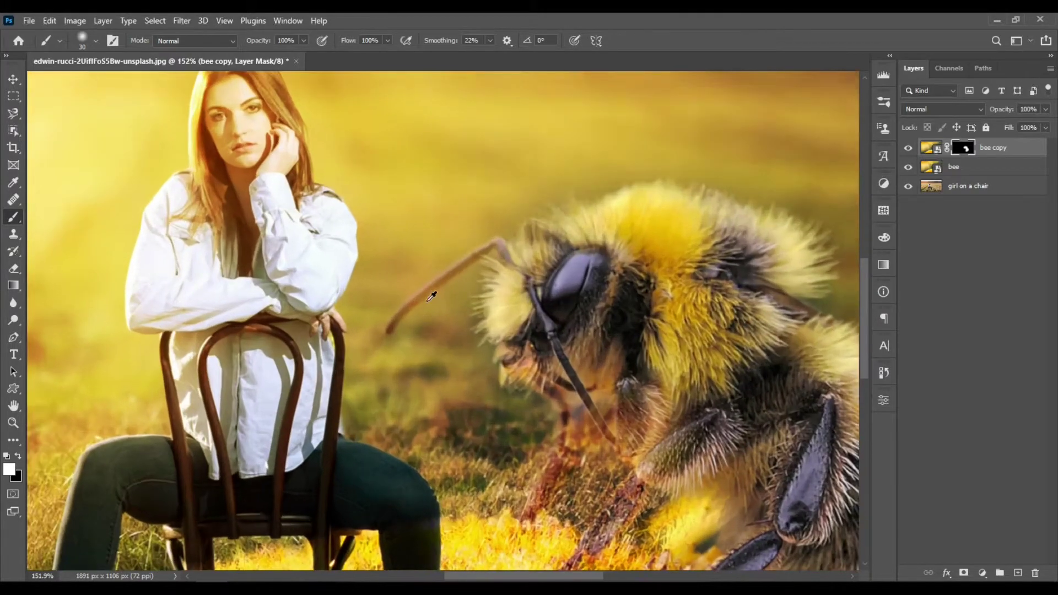
pyautogui.moveTo(393, 325)
pyautogui.mouseDown()
pyautogui.moveTo(478, 251)
pyautogui.moveTo(500, 243)
pyautogui.moveTo(529, 269)
pyautogui.mouseUp()
# With a 45 px brush, reveal both of the bee's front legs
pyautogui.scroll(-5, 515, 297)
pyautogui.scroll(4, 642, 434)
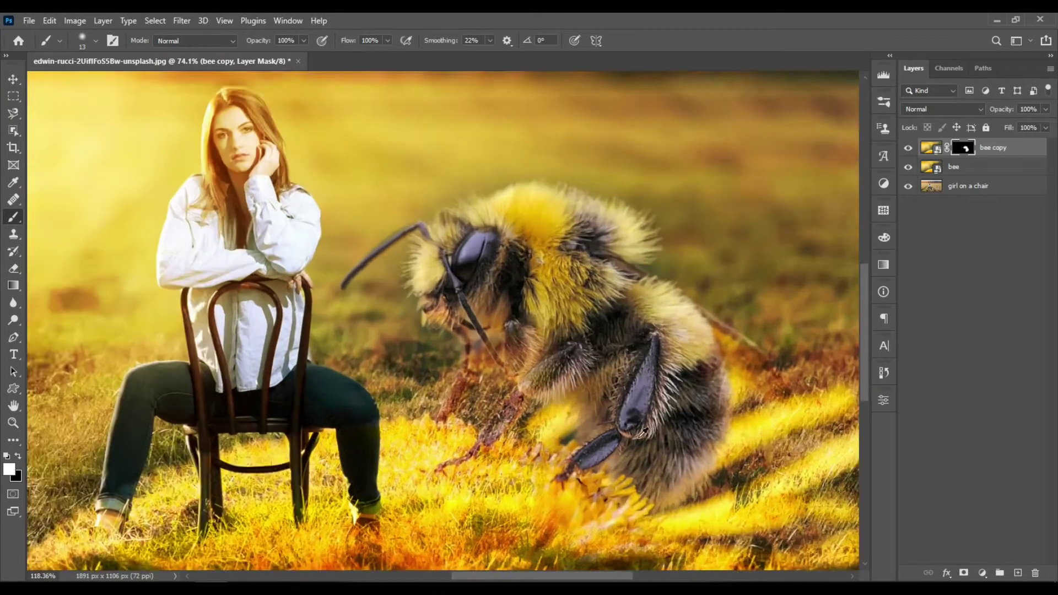
pyautogui.scroll(1, 643, 434)
pyautogui.moveTo(644, 435); pyautogui.dragTo(665, 438)
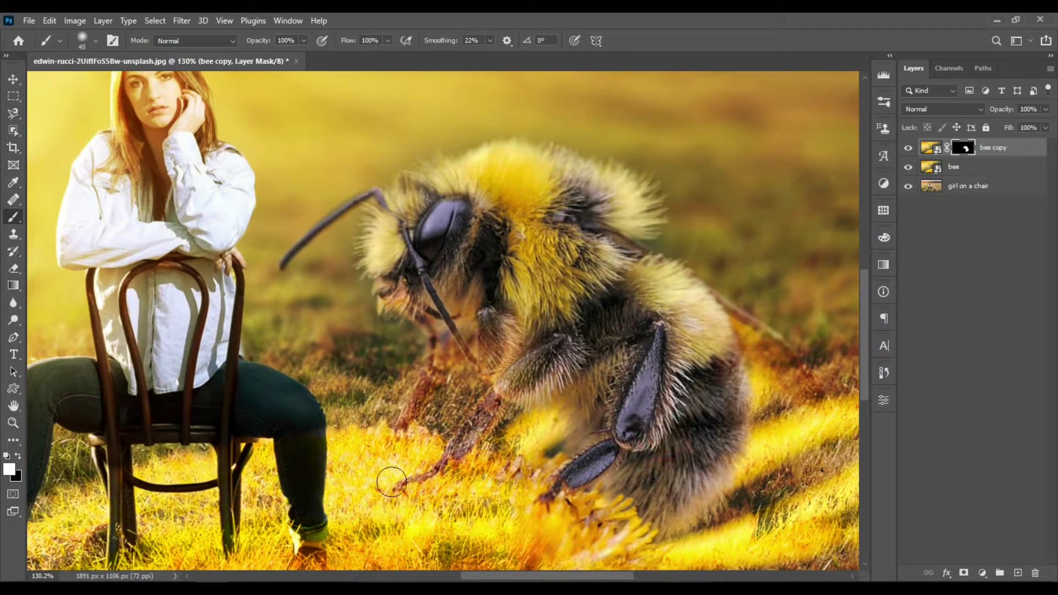
pyautogui.moveTo(392, 482)
pyautogui.mouseDown()
pyautogui.moveTo(434, 471)
pyautogui.moveTo(524, 358)
pyautogui.moveTo(573, 334)
pyautogui.mouseUp()
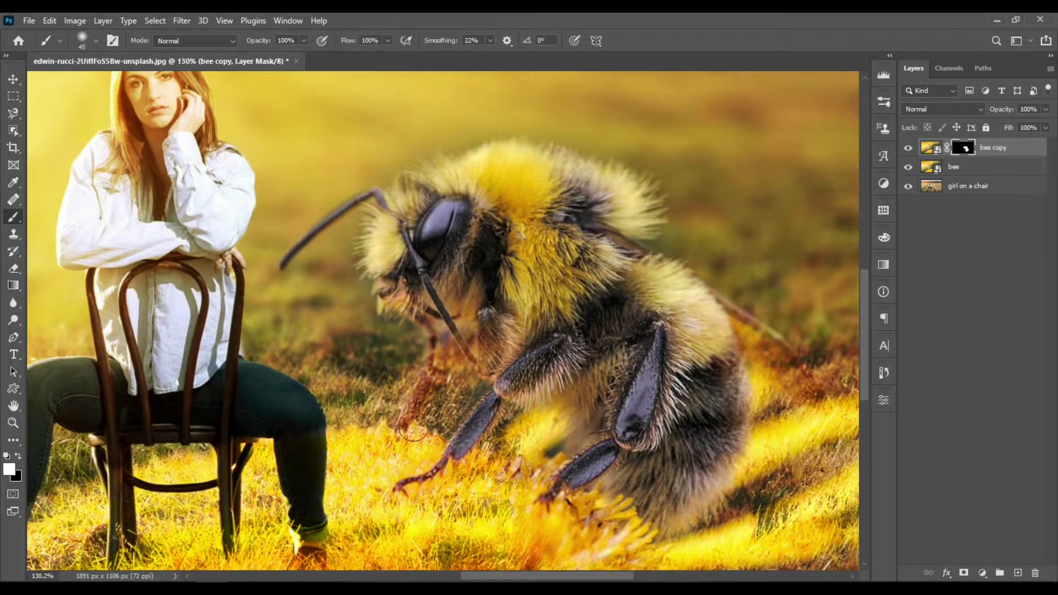
pyautogui.moveTo(413, 426)
pyautogui.mouseDown()
pyautogui.moveTo(455, 347)
pyautogui.moveTo(447, 364)
pyautogui.moveTo(422, 371)
pyautogui.mouseUp()
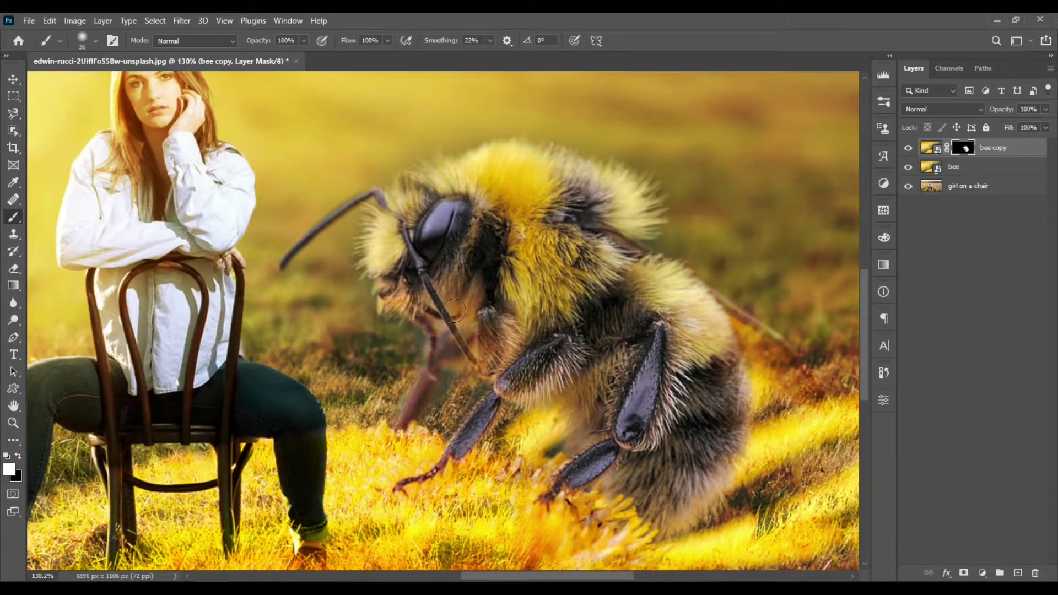
# At 99 px, touch up the fur edges of the bee's face and left of its head
pyautogui.scroll(-3, 585, 345)
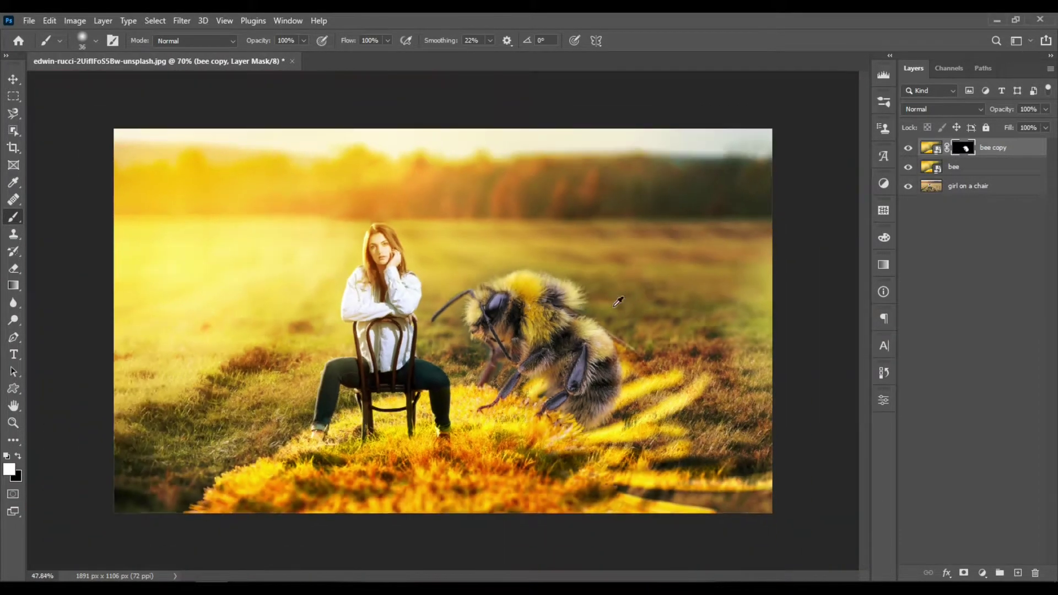
pyautogui.scroll(3, 618, 301)
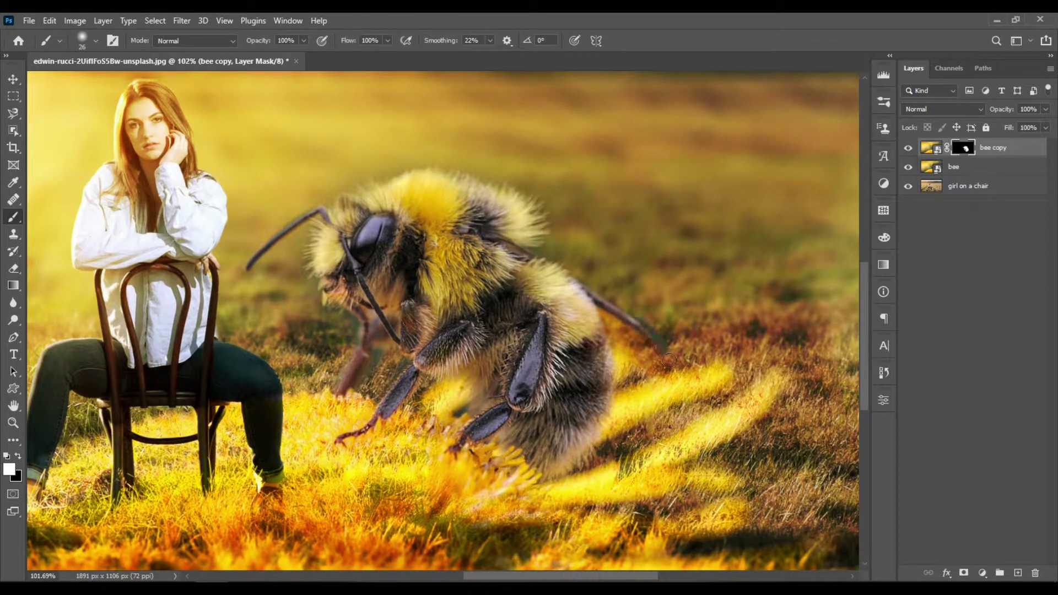
pyautogui.scroll(3, 656, 289)
pyautogui.moveTo(687, 309); pyautogui.dragTo(658, 311)
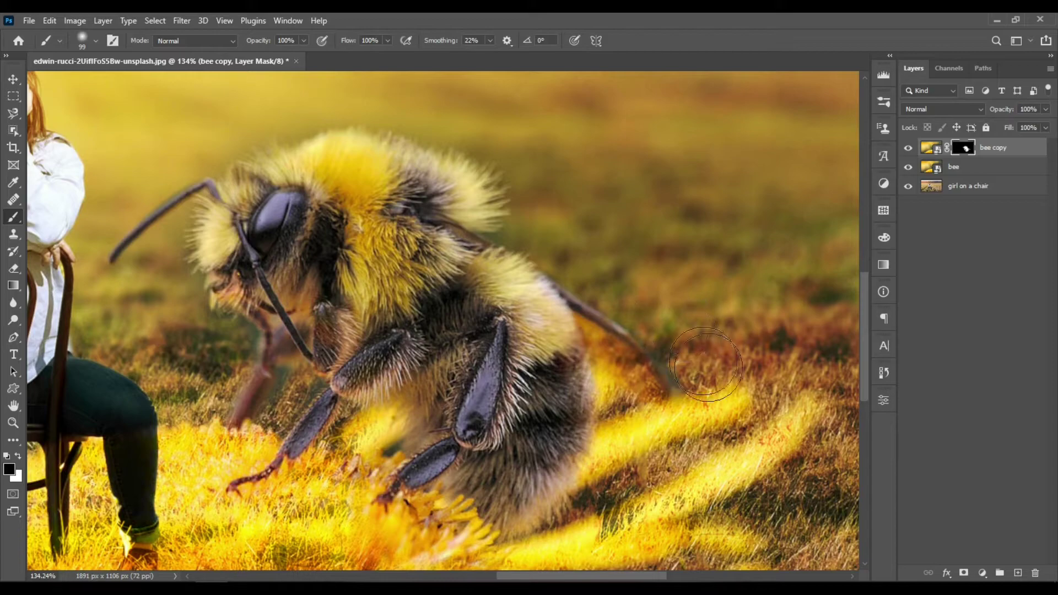
pyautogui.scroll(-5, 722, 401)
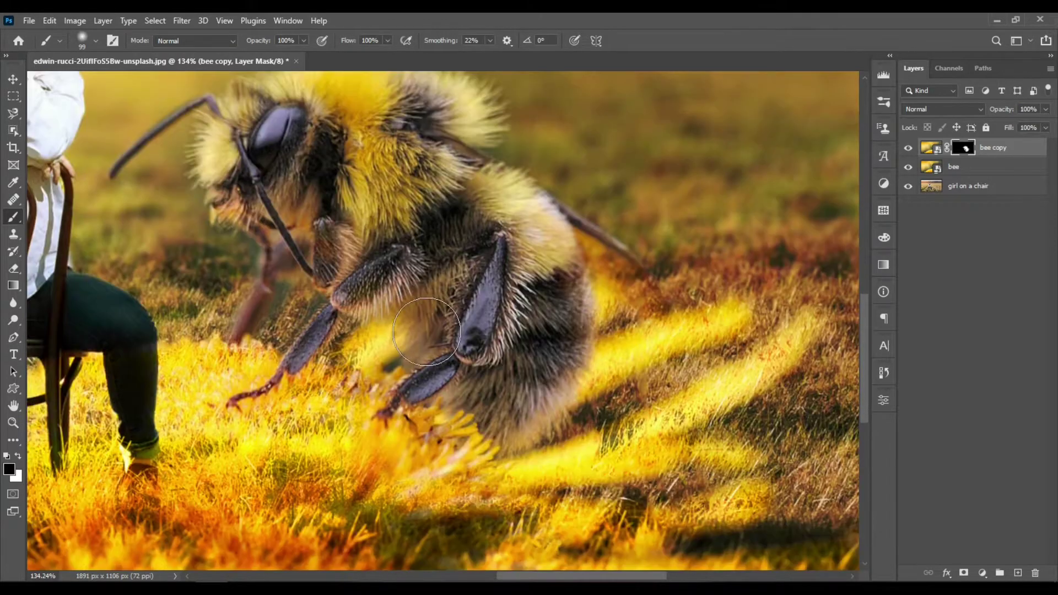
pyautogui.scroll(5, 589, 353)
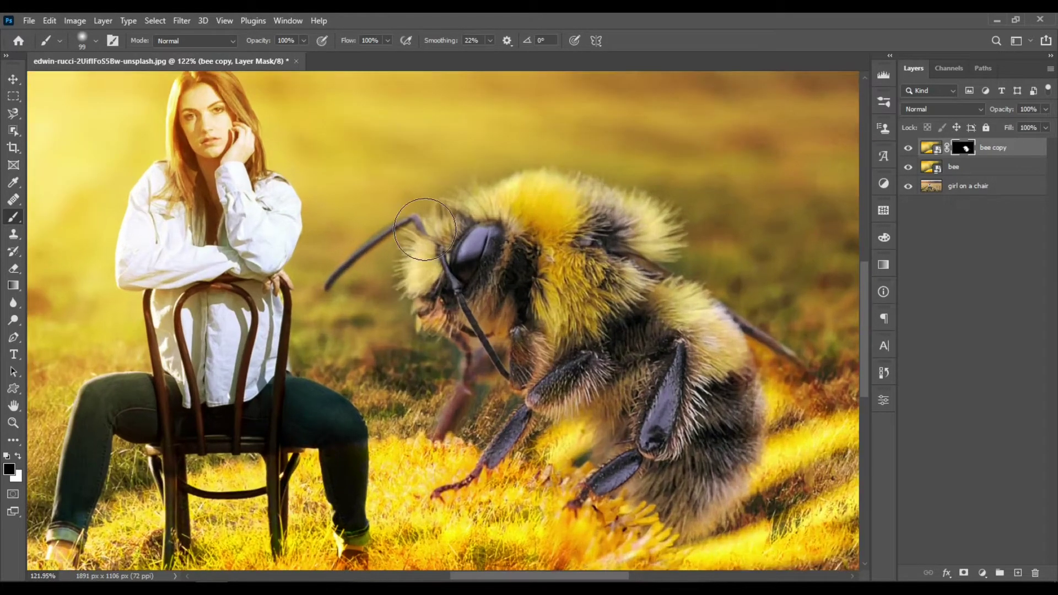
pyautogui.moveTo(417, 270)
pyautogui.mouseDown()
pyautogui.moveTo(397, 249)
pyautogui.moveTo(391, 287)
pyautogui.mouseUp()
pyautogui.press('x')
pyautogui.moveTo(430, 331)
pyautogui.mouseDown()
pyautogui.moveTo(395, 326)
pyautogui.moveTo(436, 309)
pyautogui.mouseUp()
# Restore fur along the bee's lower and lower-right edges using a 32–63 px brush
pyautogui.moveTo(517, 342); pyautogui.dragTo(499, 352)
pyautogui.scroll(-3, 572, 307)
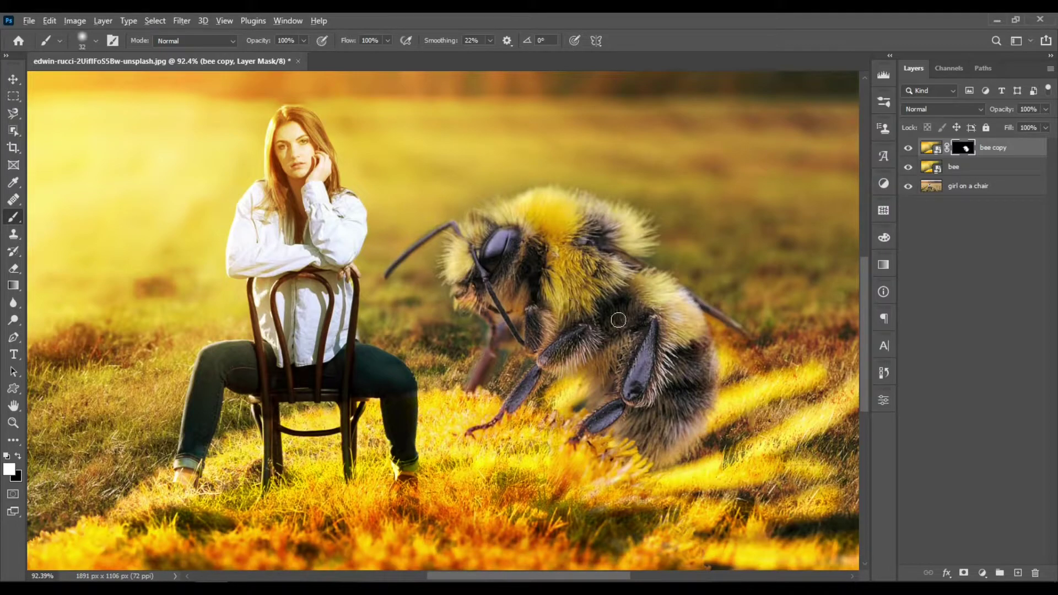
pyautogui.scroll(-1, 642, 339)
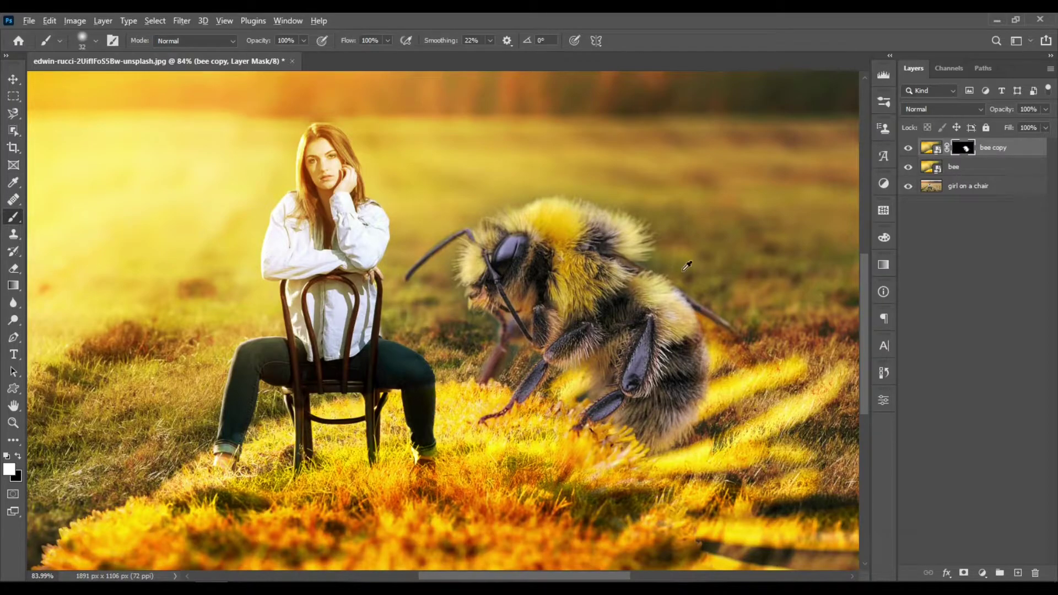
pyautogui.scroll(6, 687, 266)
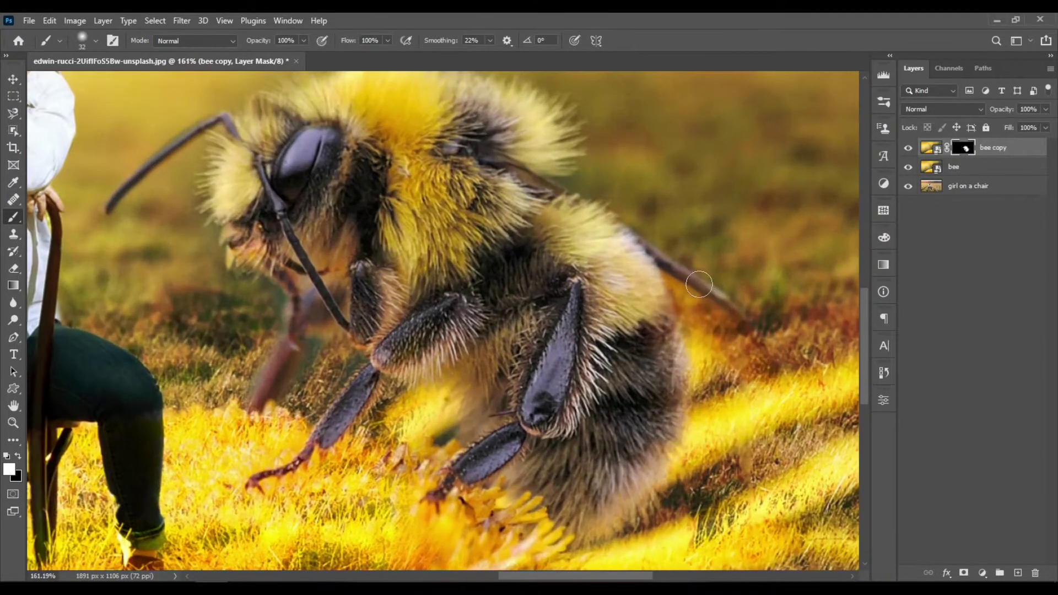
pyautogui.scroll(-3, 484, 205)
pyautogui.scroll(3, 304, 348)
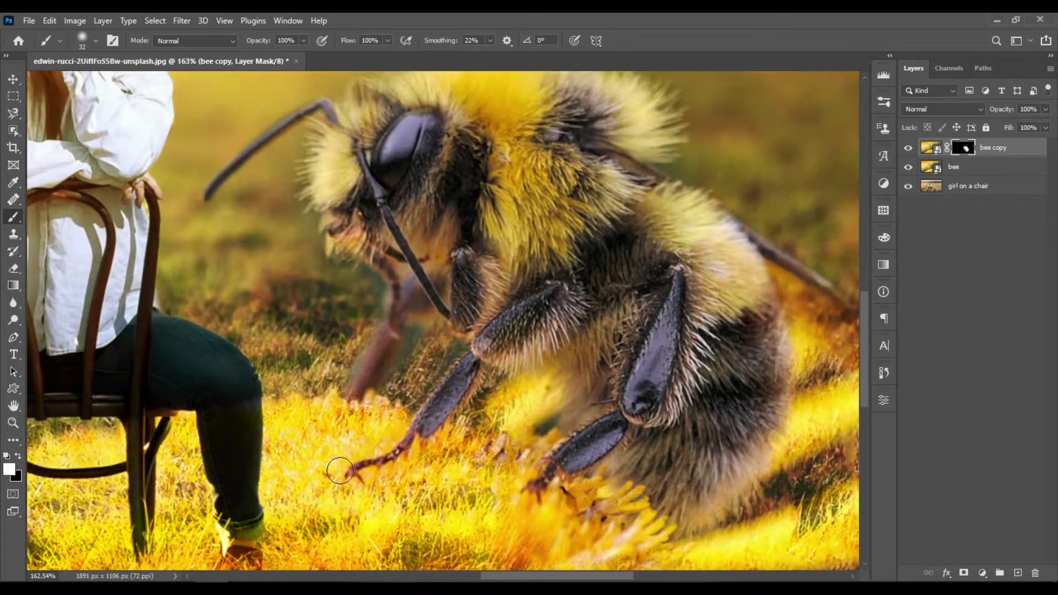
pyautogui.scroll(-3, 553, 450)
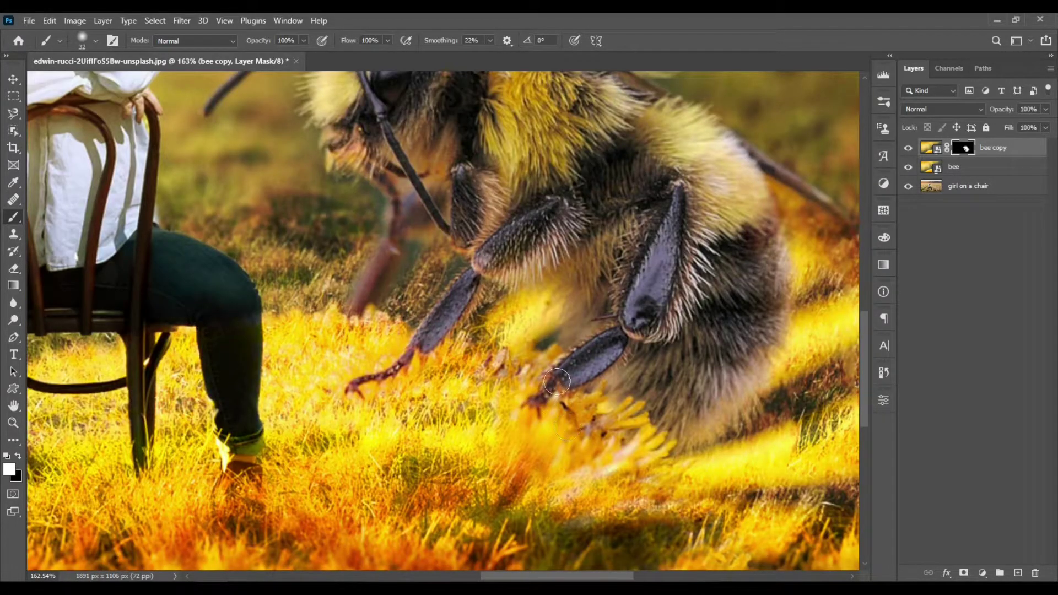
pyautogui.moveTo(573, 329); pyautogui.dragTo(589, 337)
pyautogui.moveTo(689, 414)
pyautogui.mouseDown()
pyautogui.moveTo(747, 350)
pyautogui.moveTo(742, 371)
pyautogui.moveTo(769, 255)
pyautogui.moveTo(768, 361)
pyautogui.moveTo(742, 389)
pyautogui.mouseUp()
pyautogui.moveTo(705, 422); pyautogui.dragTo(673, 423)
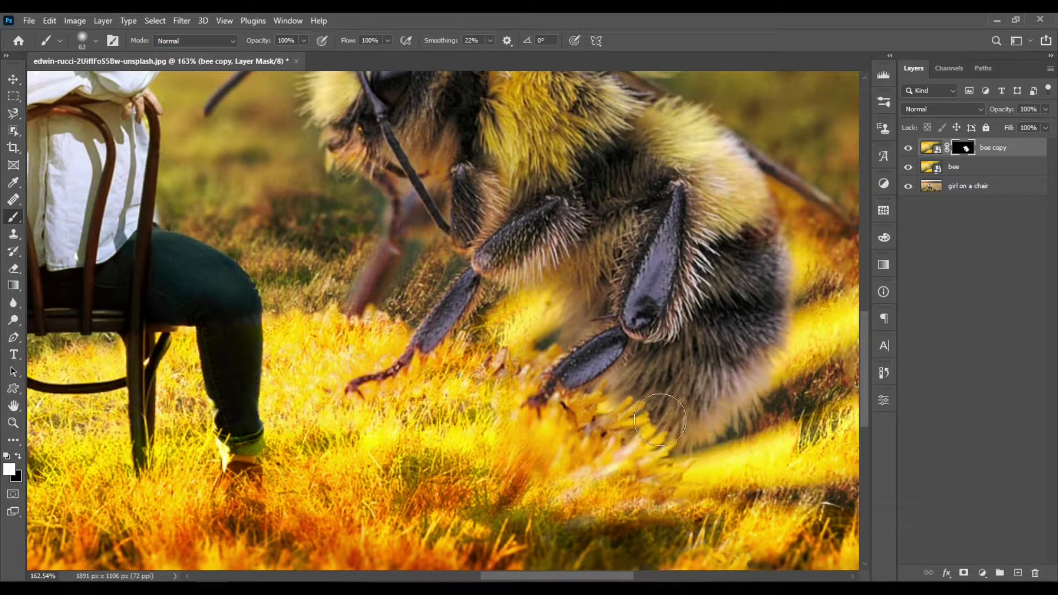
# Enlarge the brush to about 344 px
pyautogui.scroll(-6, 660, 420)
pyautogui.scroll(2, 574, 413)
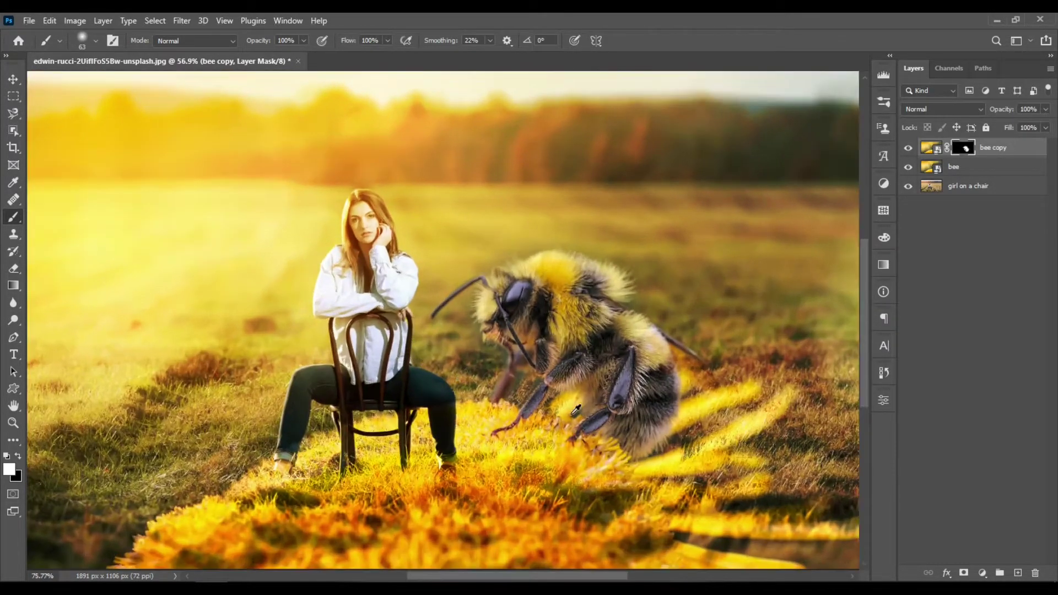
pyautogui.scroll(-2, 576, 411)
pyautogui.scroll(1, 402, 514)
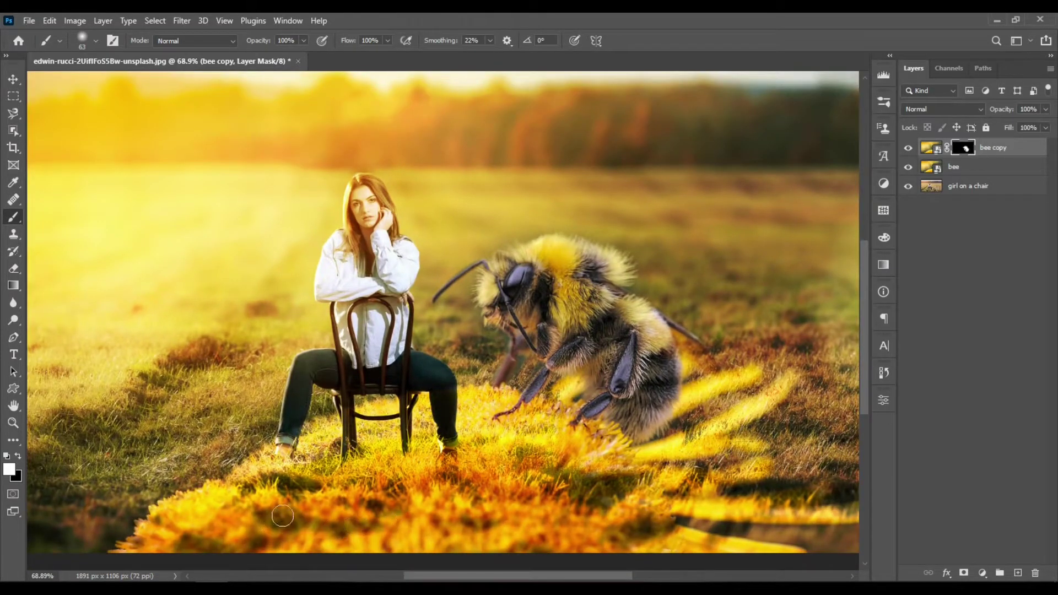
pyautogui.moveTo(358, 493)
pyautogui.mouseDown()
pyautogui.moveTo(445, 508)
pyautogui.moveTo(432, 509)
pyautogui.mouseUp()
# Lower the brush opacity to 54%
pyautogui.rightClick(492, 482)
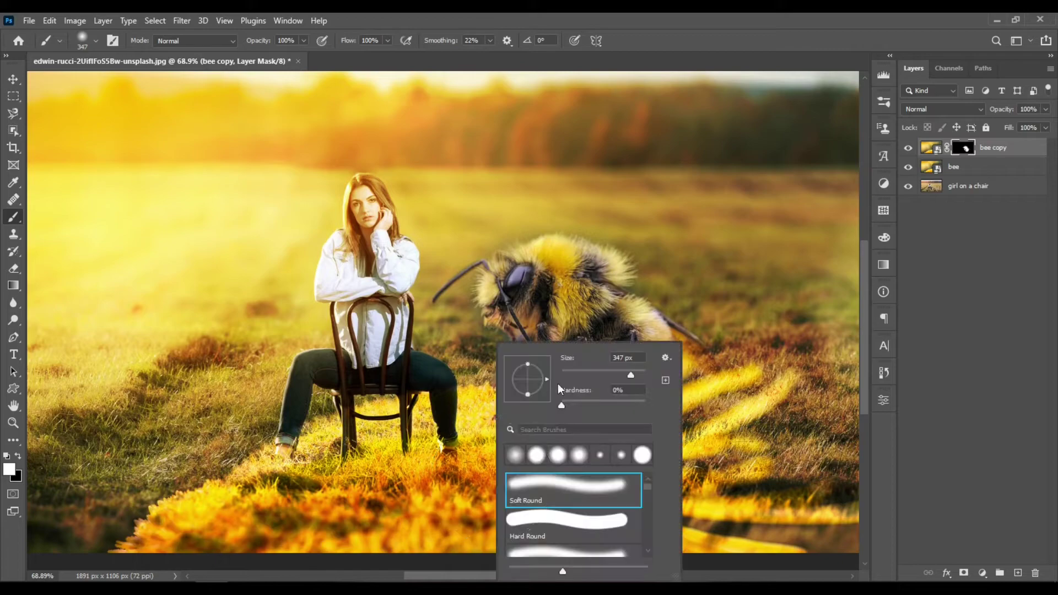
pyautogui.click(698, 43)
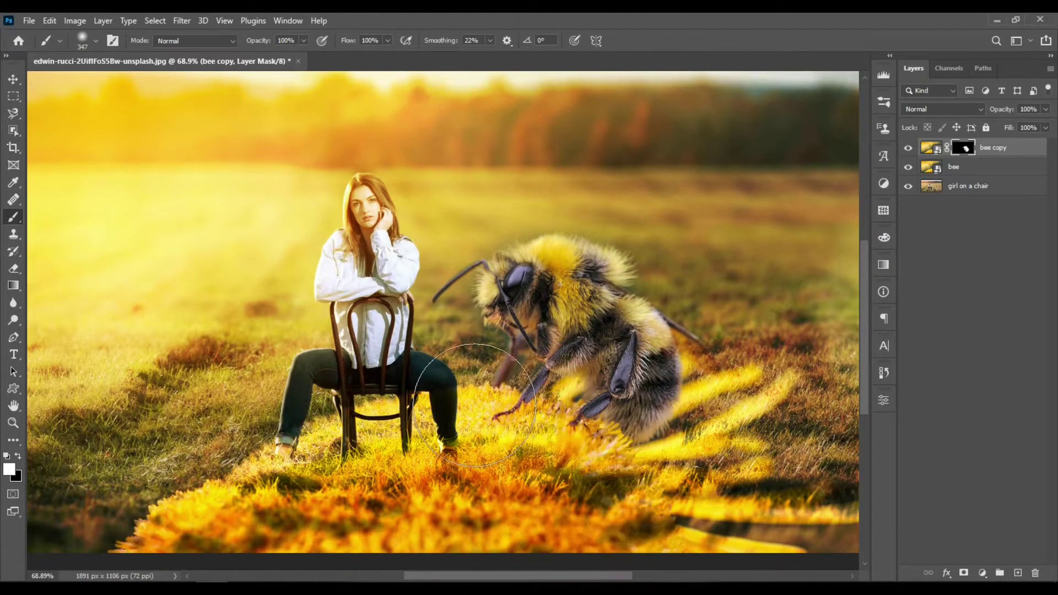
pyautogui.click(304, 41)
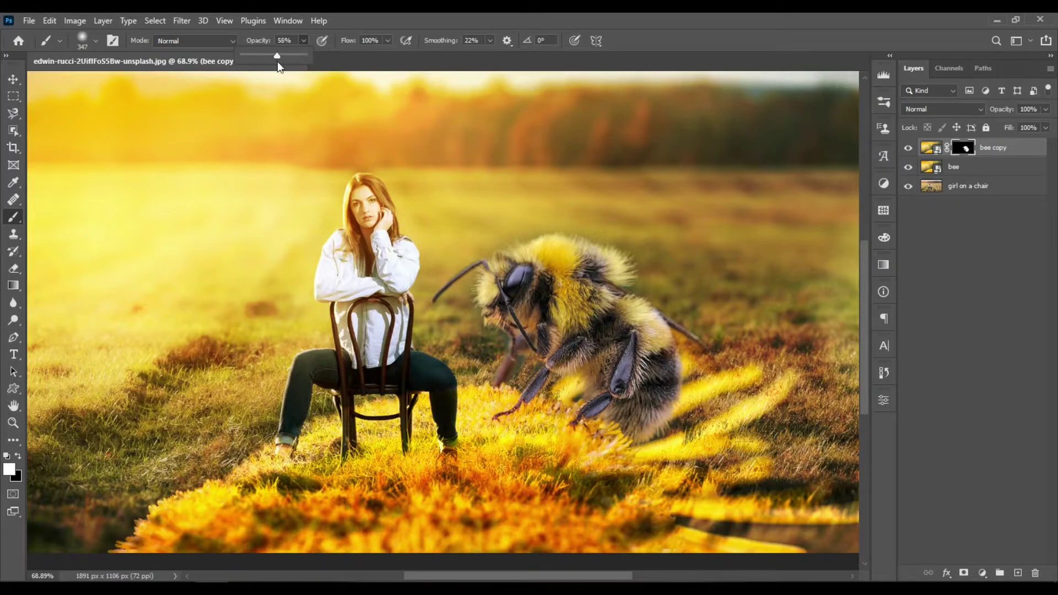
pyautogui.moveTo(277, 62); pyautogui.dragTo(276, 62)
pyautogui.click(364, 15)
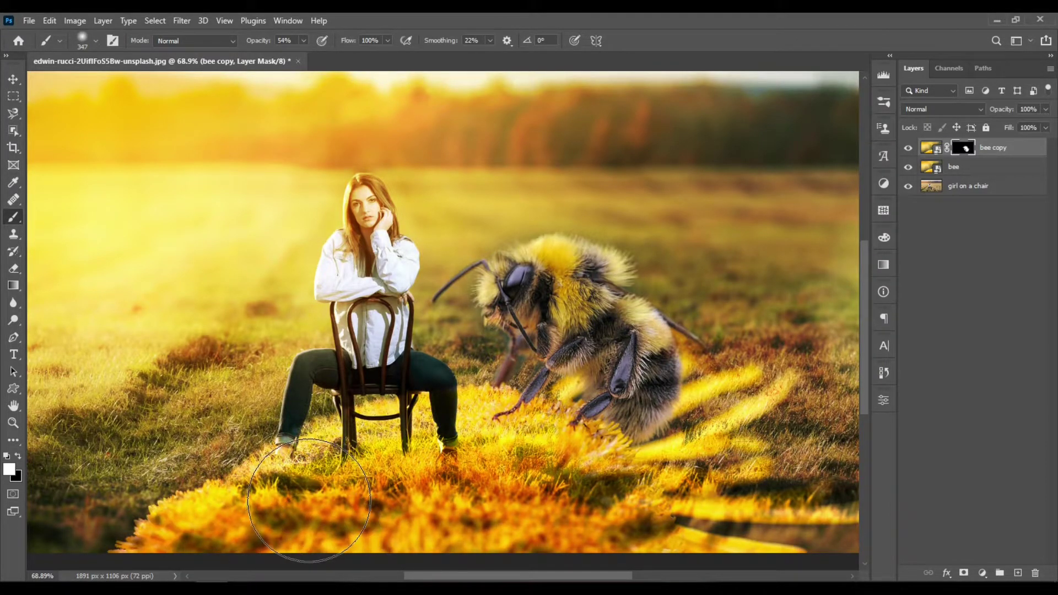
pyautogui.press('x')
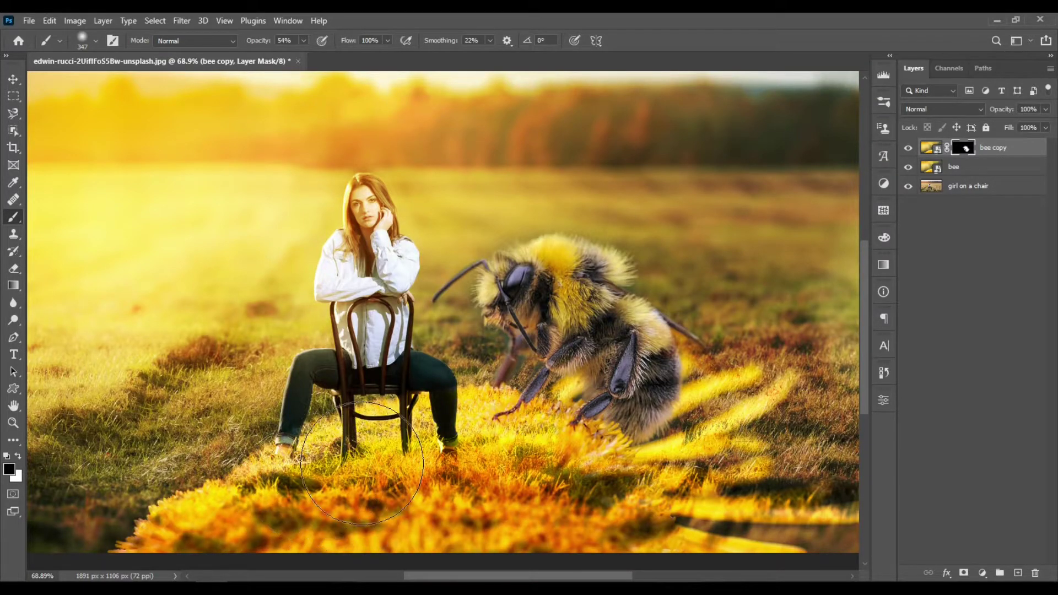
# Raise the brush hardness to about 42%
pyautogui.scroll(3, 334, 479)
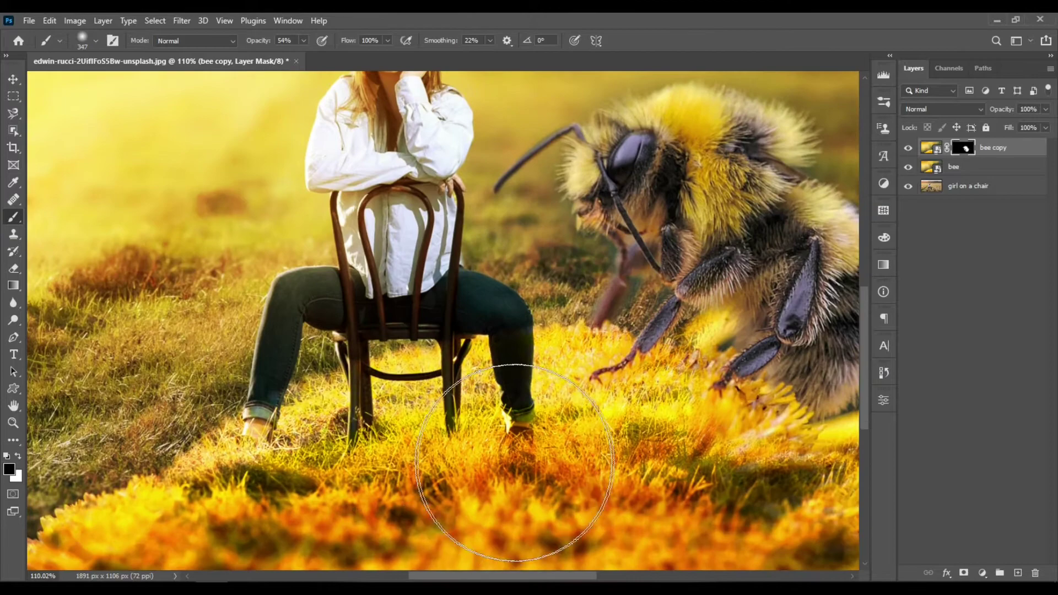
pyautogui.scroll(-2, 581, 495)
pyautogui.scroll(-2, 580, 495)
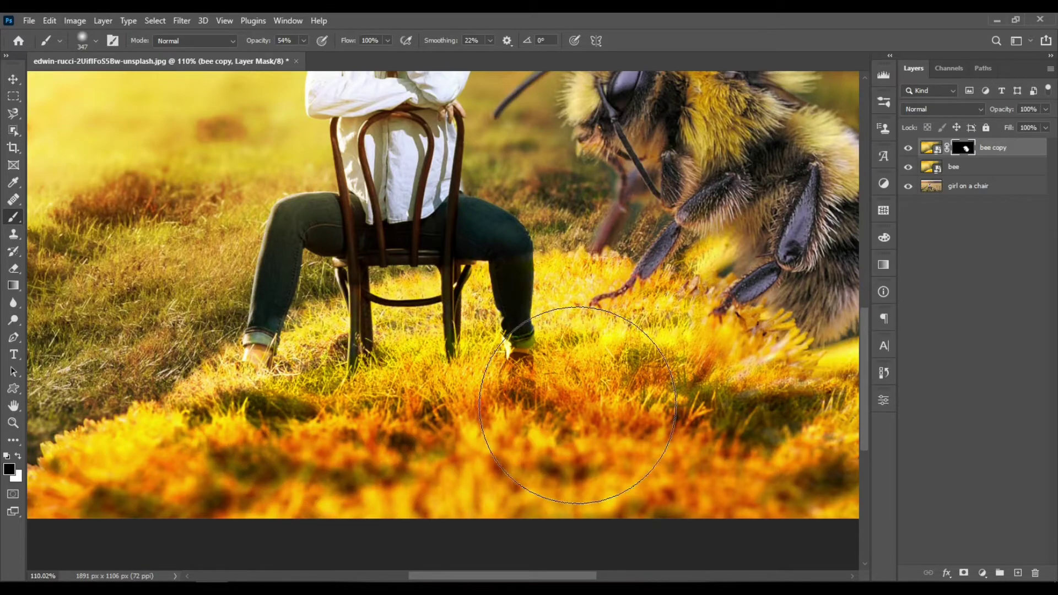
pyautogui.rightClick(536, 424)
pyautogui.click(611, 404)
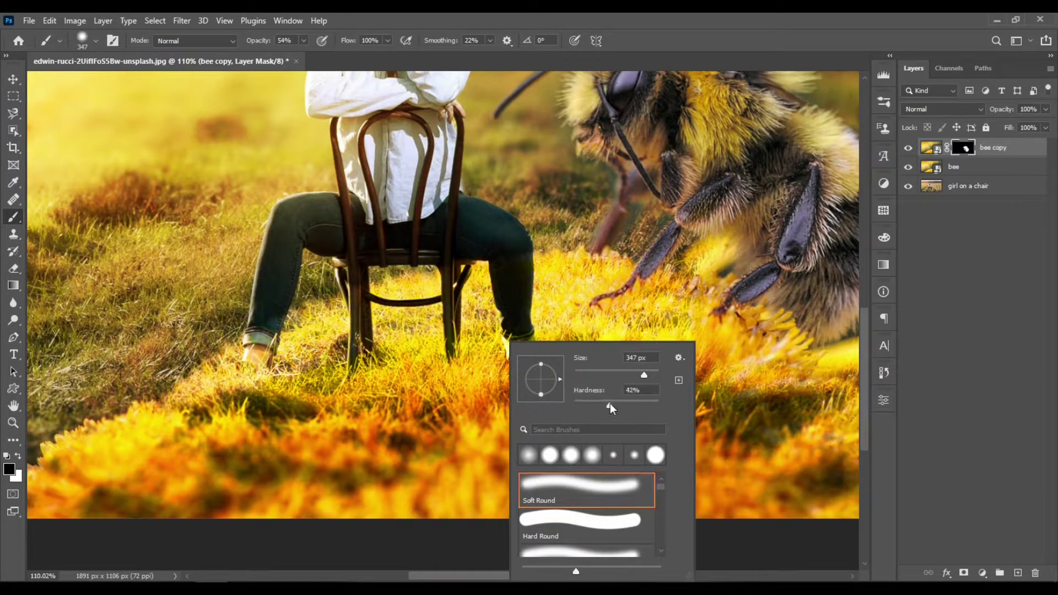
pyautogui.click(491, 385)
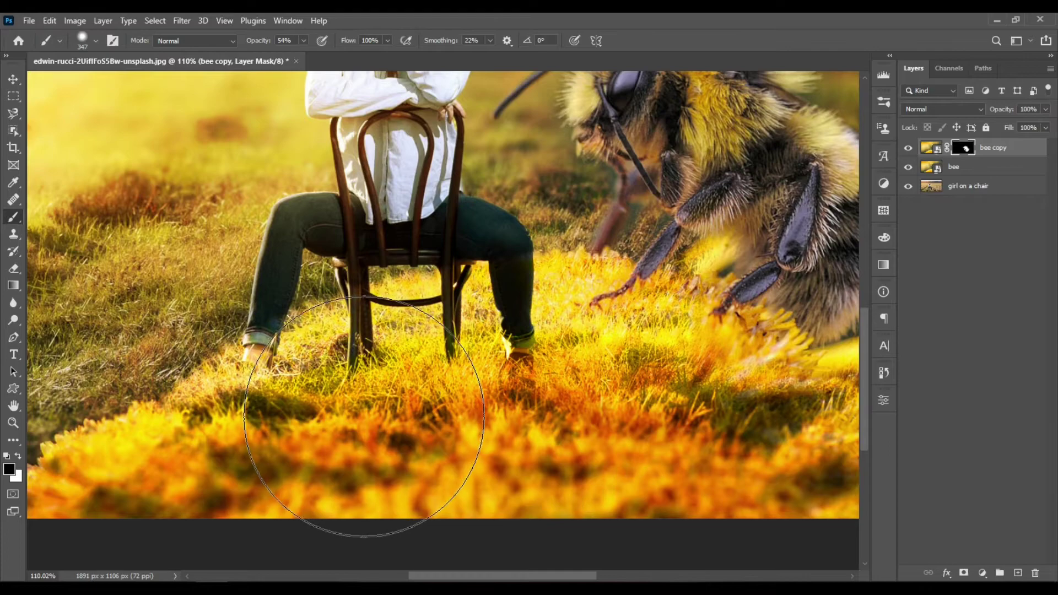
# Paint white to spread the golden overlay over the leg, chair legs and surrounding grass
pyautogui.press('x')
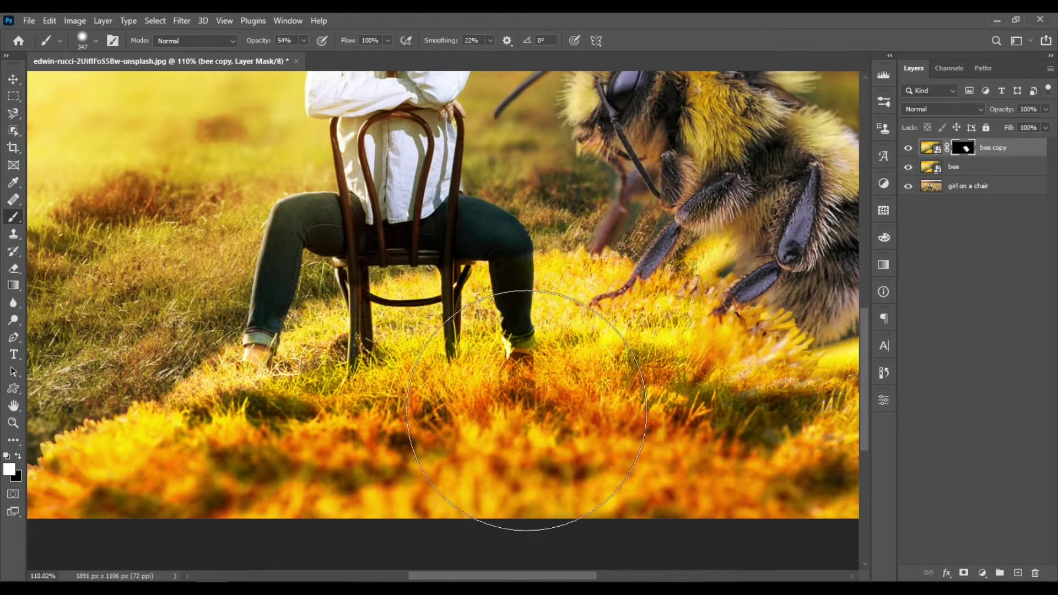
pyautogui.click(528, 400)
pyautogui.click(411, 439)
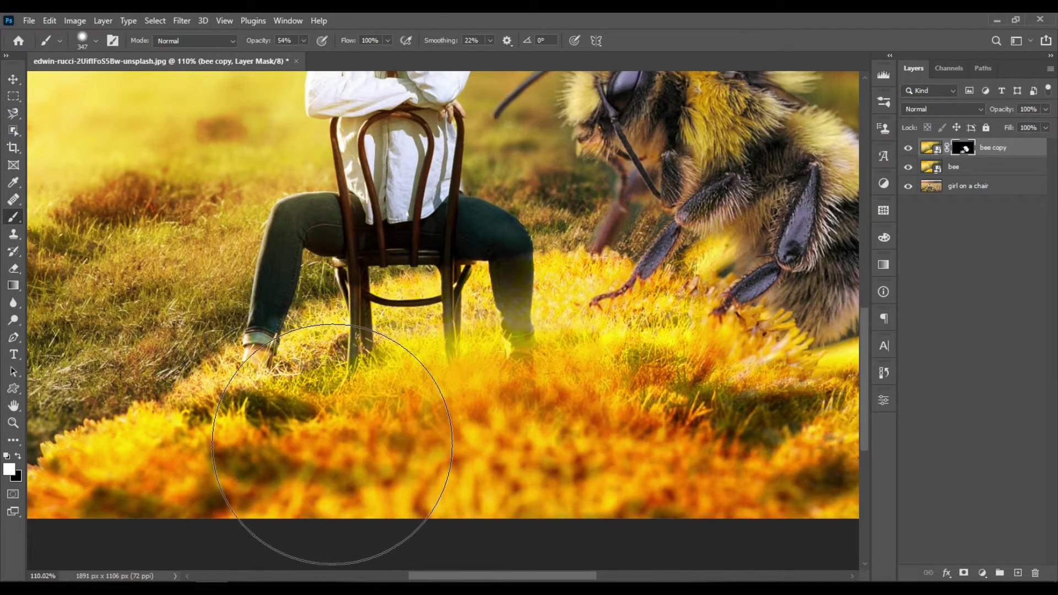
pyautogui.click(326, 443)
pyautogui.click(309, 444)
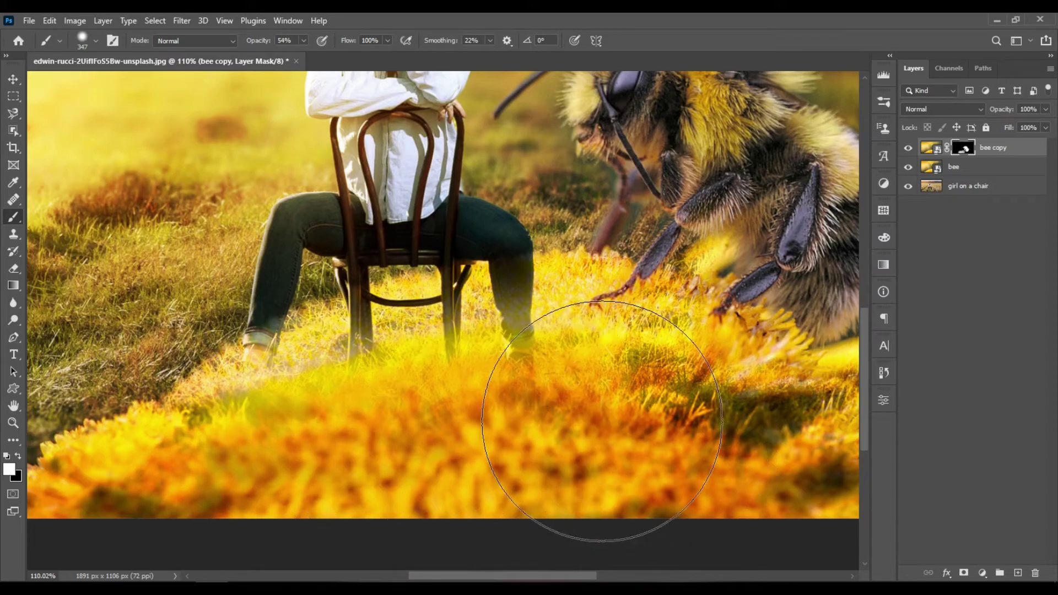
pyautogui.click(609, 423)
pyautogui.scroll(1, 573, 470)
pyautogui.moveTo(536, 437); pyautogui.dragTo(469, 441)
# Resize the brush and undo the last dab on the lower leg
pyautogui.scroll(-6, 364, 440)
pyautogui.scroll(3, 406, 536)
pyautogui.scroll(2, 410, 533)
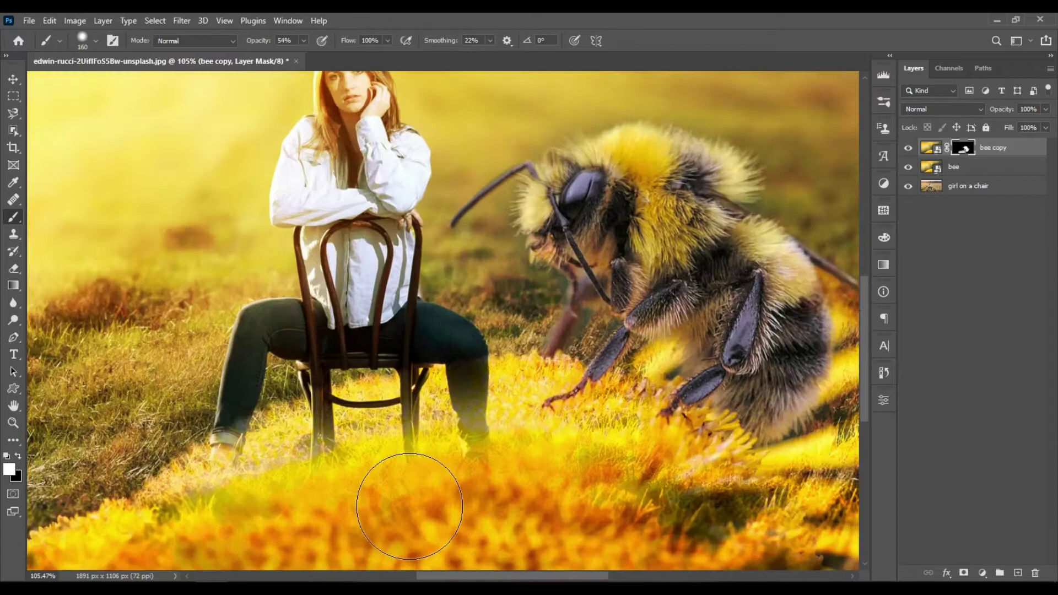
pyautogui.moveTo(394, 474)
pyautogui.mouseDown()
pyautogui.moveTo(424, 477)
pyautogui.moveTo(262, 454)
pyautogui.moveTo(157, 508)
pyautogui.moveTo(327, 464)
pyautogui.moveTo(328, 478)
pyautogui.moveTo(532, 446)
pyautogui.mouseUp()
pyautogui.scroll(-1, 496, 457)
pyautogui.hotkey('ctrl', 'z')
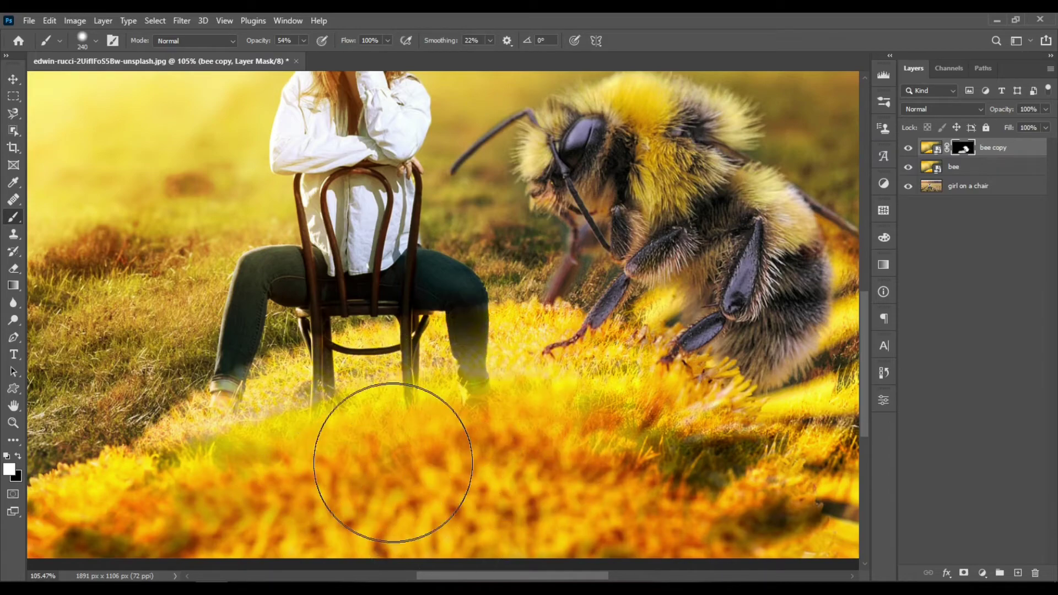
pyautogui.keyDown('alt'); pyautogui.scroll(-3, 486, 437); pyautogui.keyUp('alt')
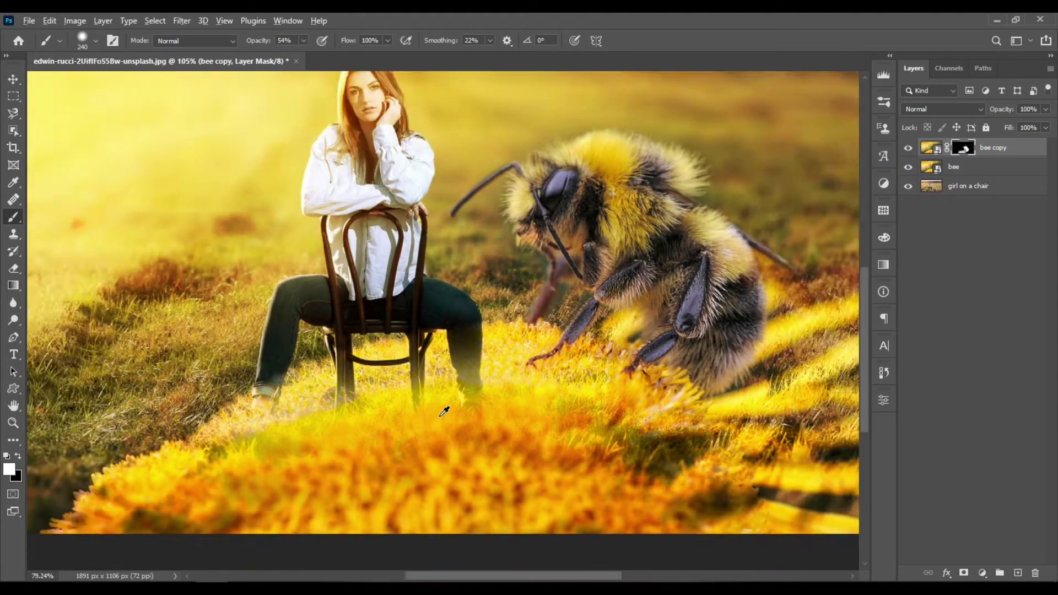
pyautogui.scroll(1, 437, 430)
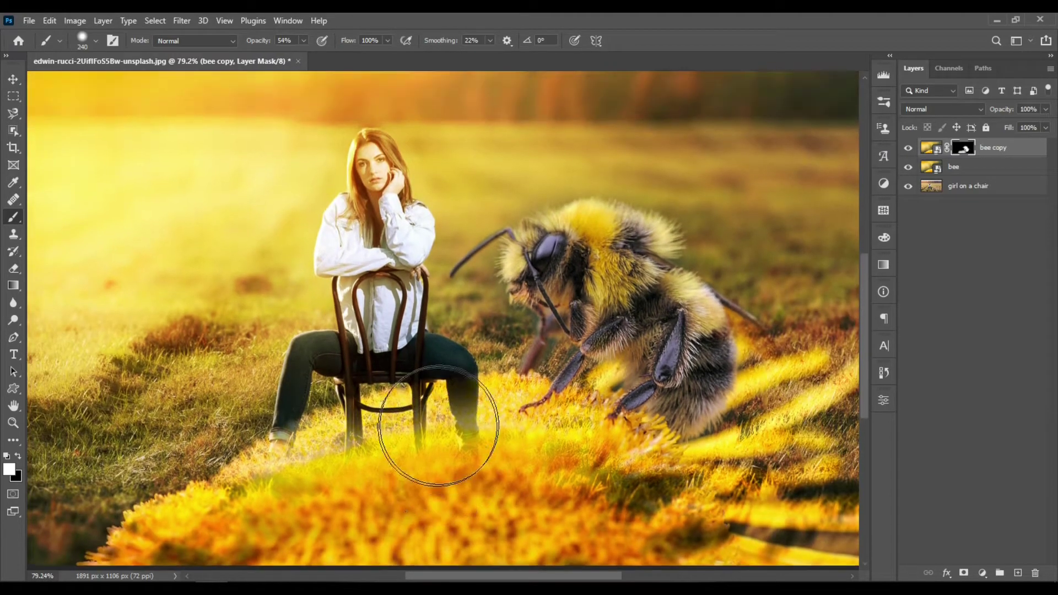
# Paint black to restore the shoe below the chair, then enlarge the brush to about 371 px
pyautogui.press('x')
pyautogui.click(480, 462)
pyautogui.click(477, 462)
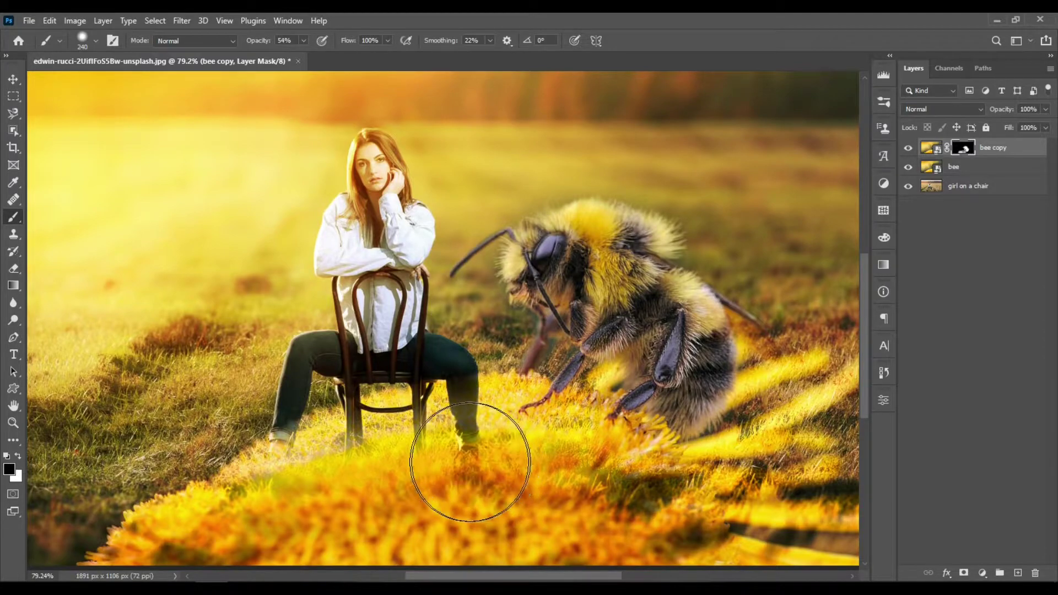
pyautogui.keyDown('alt'); pyautogui.moveTo(392, 458); pyautogui.dragTo(430, 462); pyautogui.keyUp('alt')
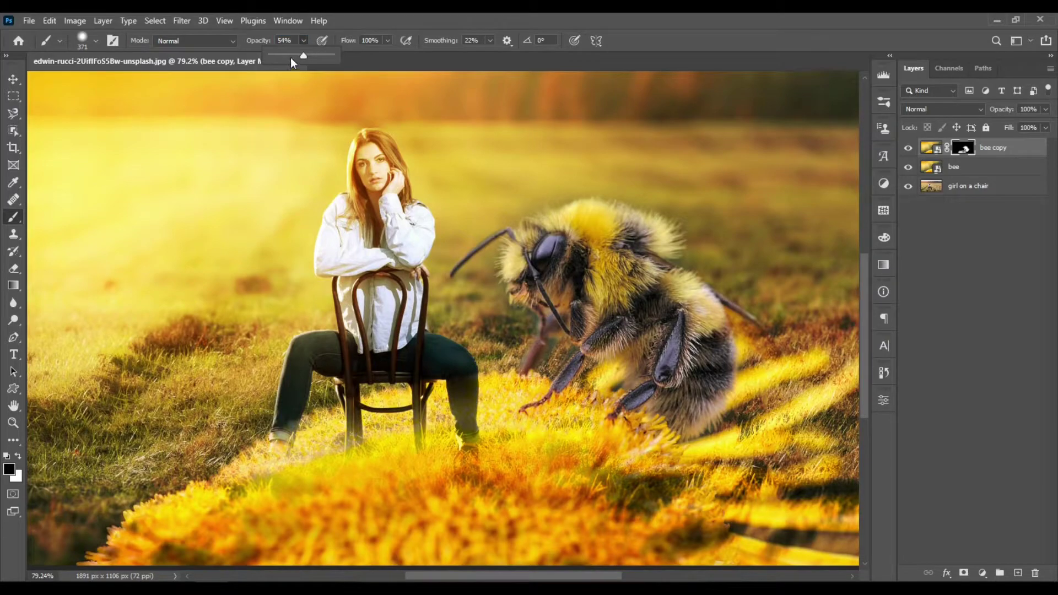
# At 23% opacity, lightly fade the overlay around the chair's left leg, then shrink the brush to 144 px
pyautogui.moveTo(285, 58); pyautogui.dragTo(283, 59)
pyautogui.click(330, 490)
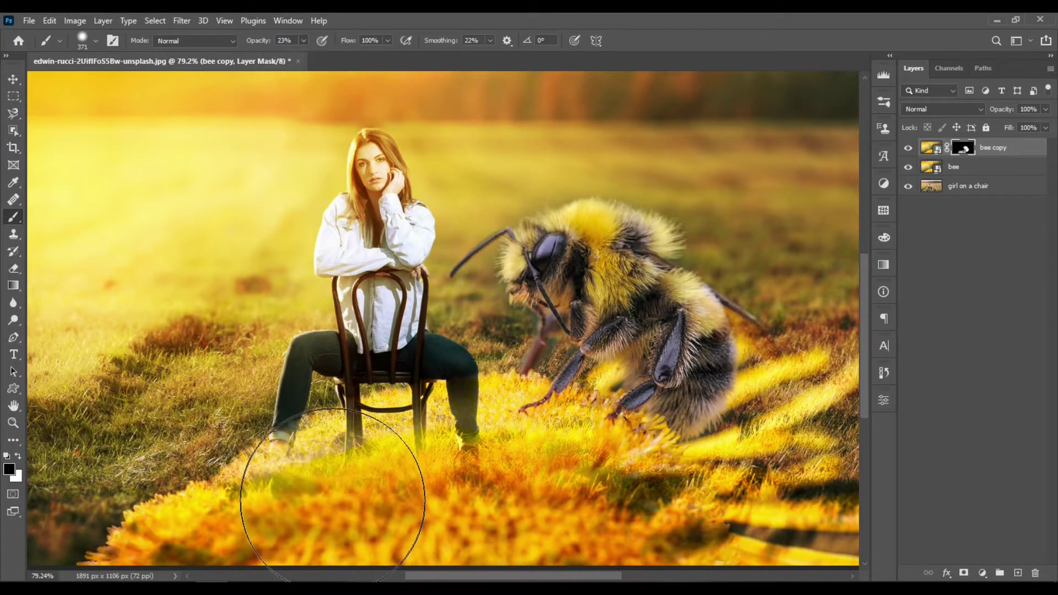
pyautogui.click(361, 487)
pyautogui.scroll(-3, 341, 361)
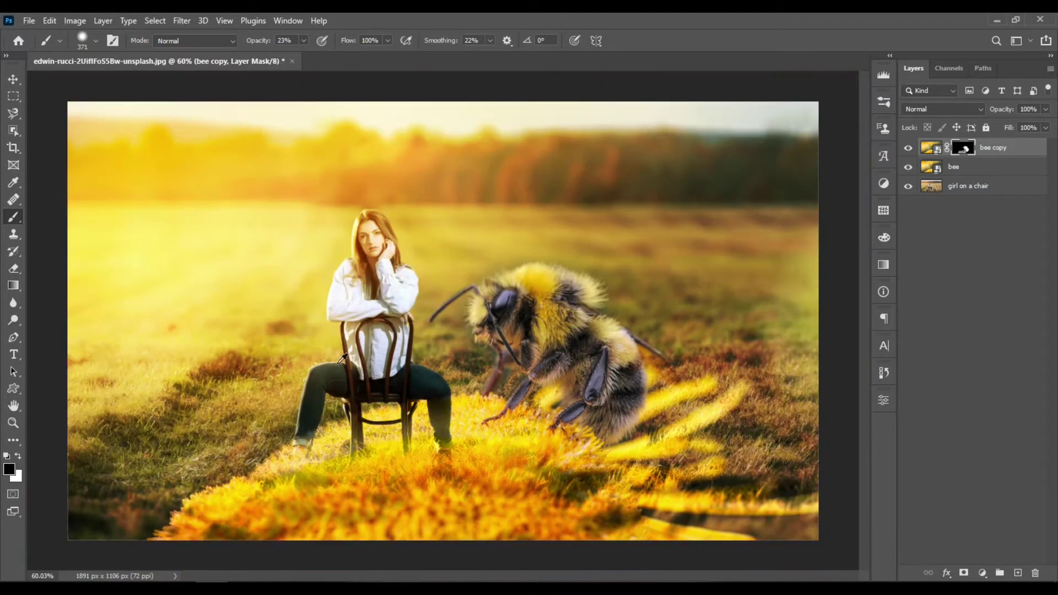
pyautogui.scroll(2, 397, 316)
pyautogui.keyDown('alt'); pyautogui.moveTo(464, 280); pyautogui.dragTo(422, 287); pyautogui.keyUp('alt')
pyautogui.scroll(3, 386, 308)
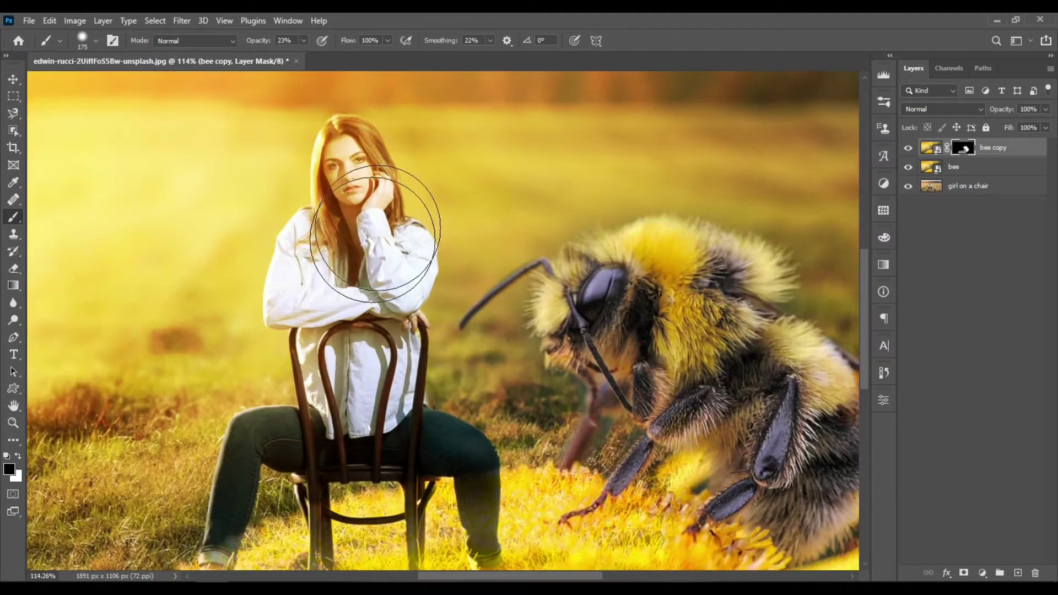
pyautogui.moveTo(351, 305)
pyautogui.keyDown('alt'); pyautogui.mouseDown()
pyautogui.moveTo(331, 305)
pyautogui.moveTo(341, 305)
pyautogui.mouseUp(); pyautogui.keyUp('alt')
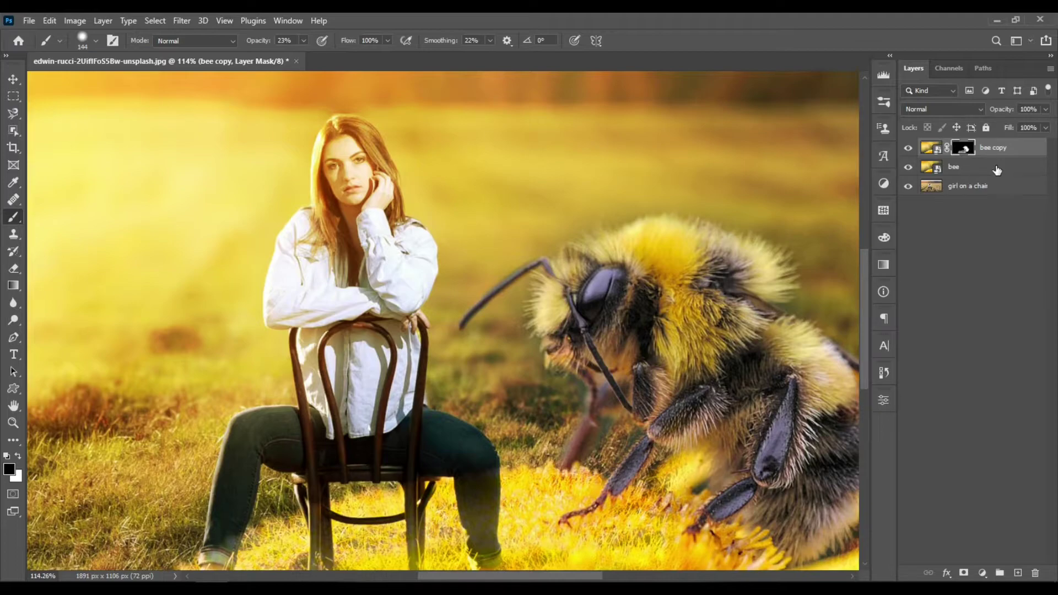
# Group the bee and bee copy layers into Group 1, then go to the Layer menu for its mask
pyautogui.keyDown('shift'); pyautogui.click(998, 170); pyautogui.keyUp('shift')
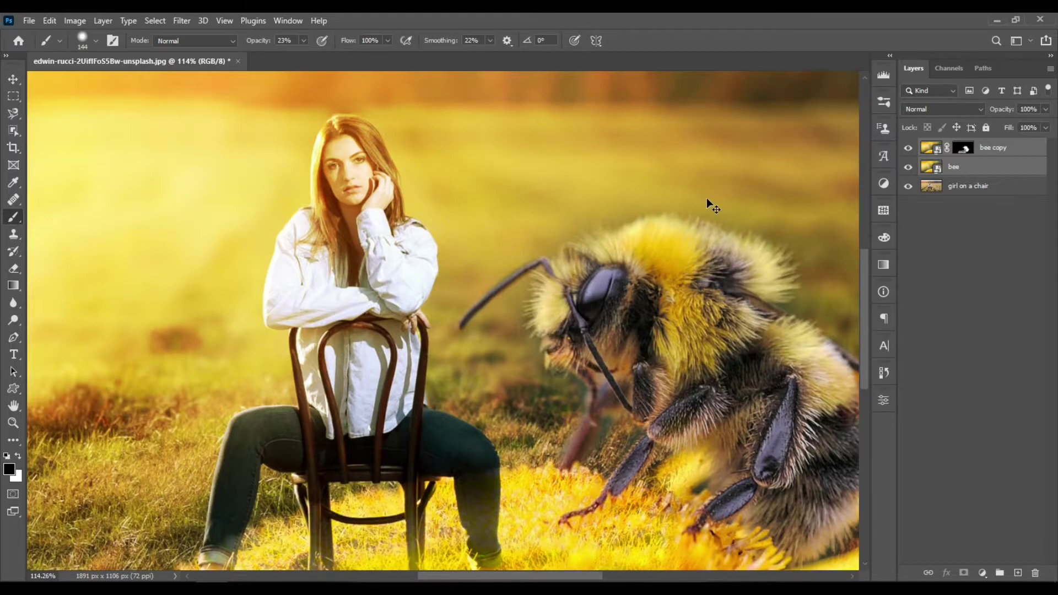
pyautogui.hotkey('ctrl', 'g')
pyautogui.click(107, 20)
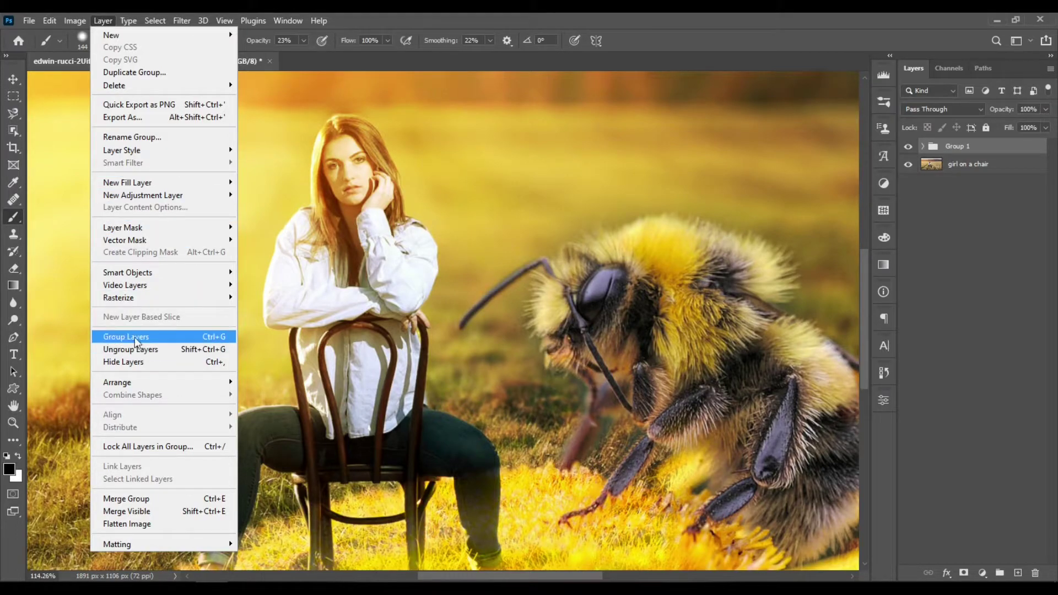
pyautogui.click(626, 29)
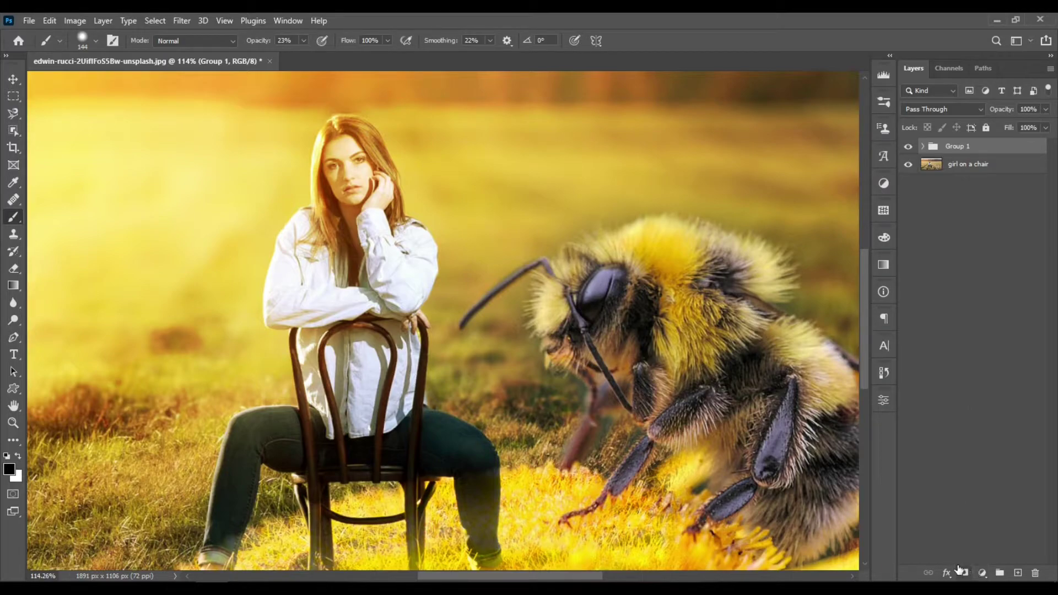
pyautogui.click(106, 20)
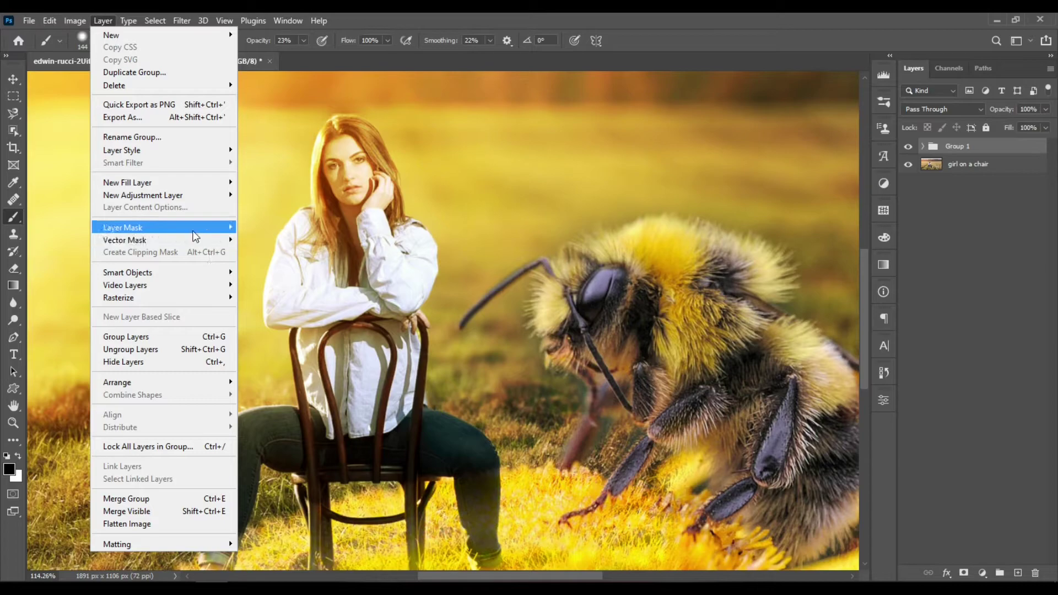
# Add a revealing layer mask to Group 1 and set up a soft brush of about 58 px
pyautogui.moveTo(220, 227)
pyautogui.click(293, 231)
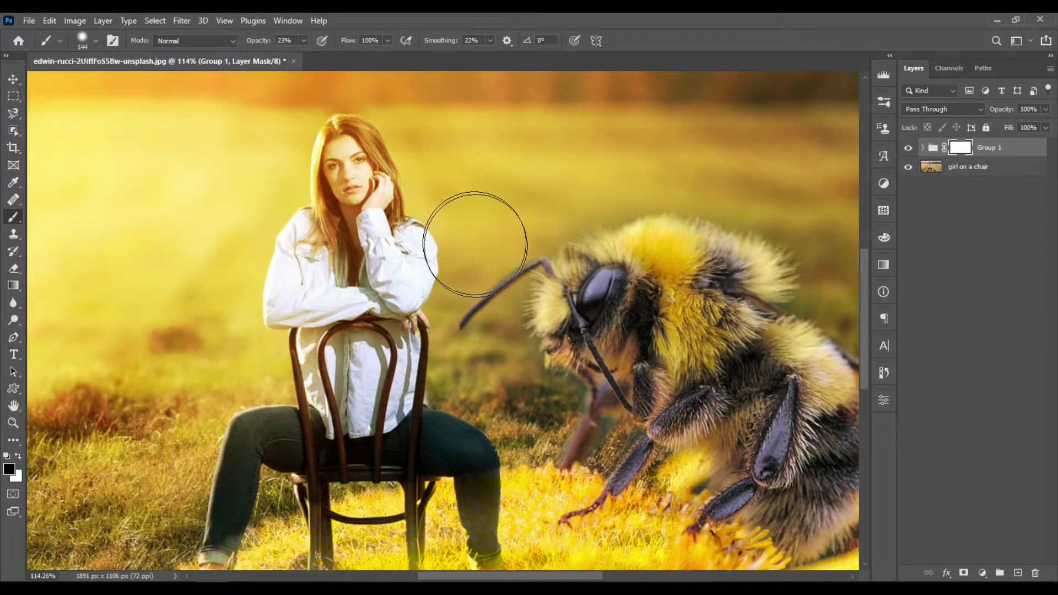
pyautogui.scroll(-2, 472, 236)
pyautogui.moveTo(397, 303); pyautogui.dragTo(375, 303)
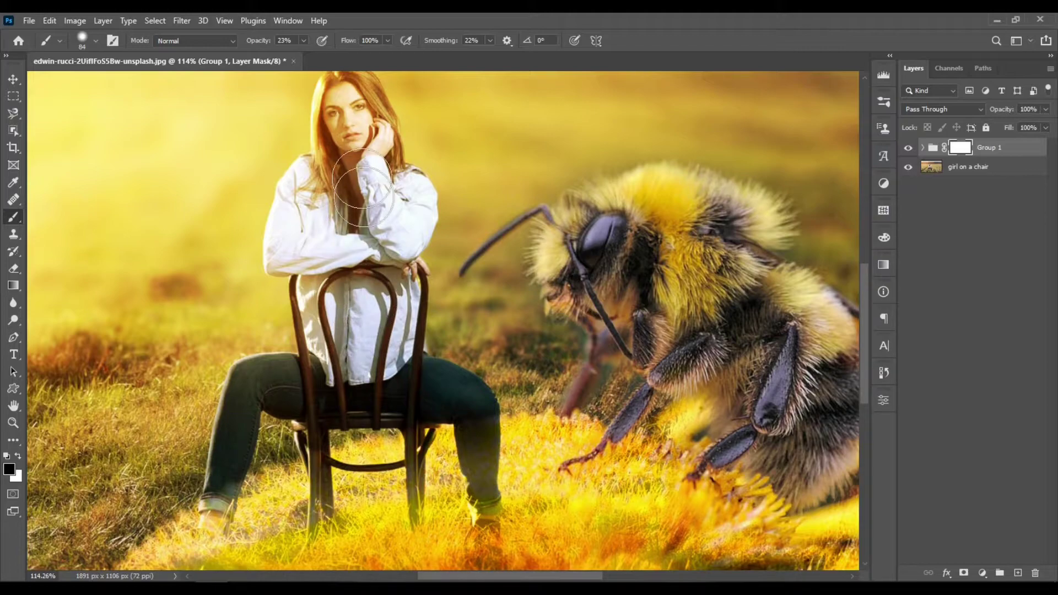
pyautogui.scroll(2, 375, 193)
pyautogui.keyDown('alt'); pyautogui.rightClick(373, 194); pyautogui.keyUp('alt')
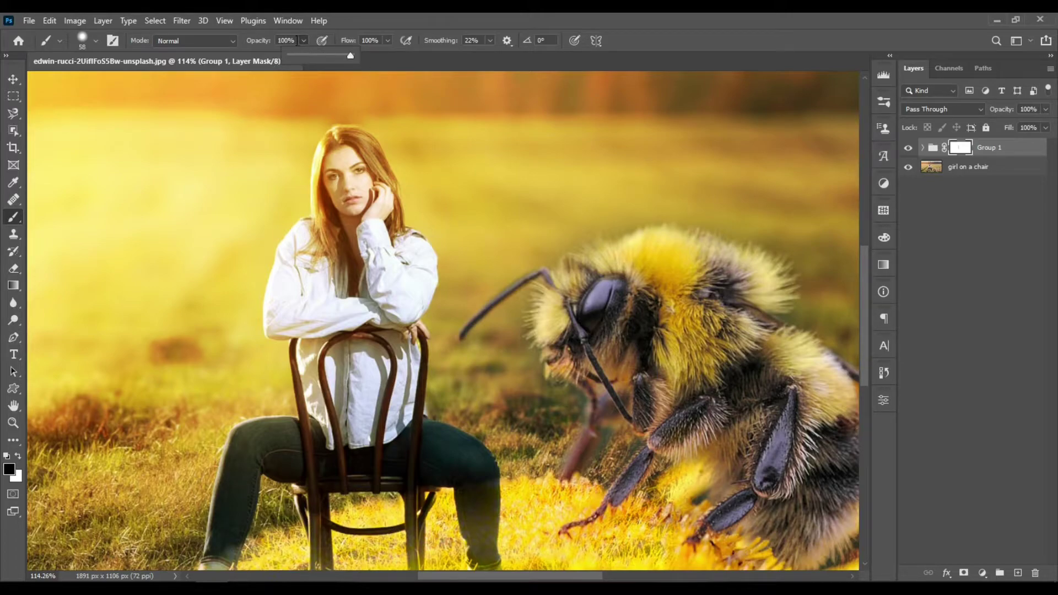
pyautogui.rightClick(381, 195)
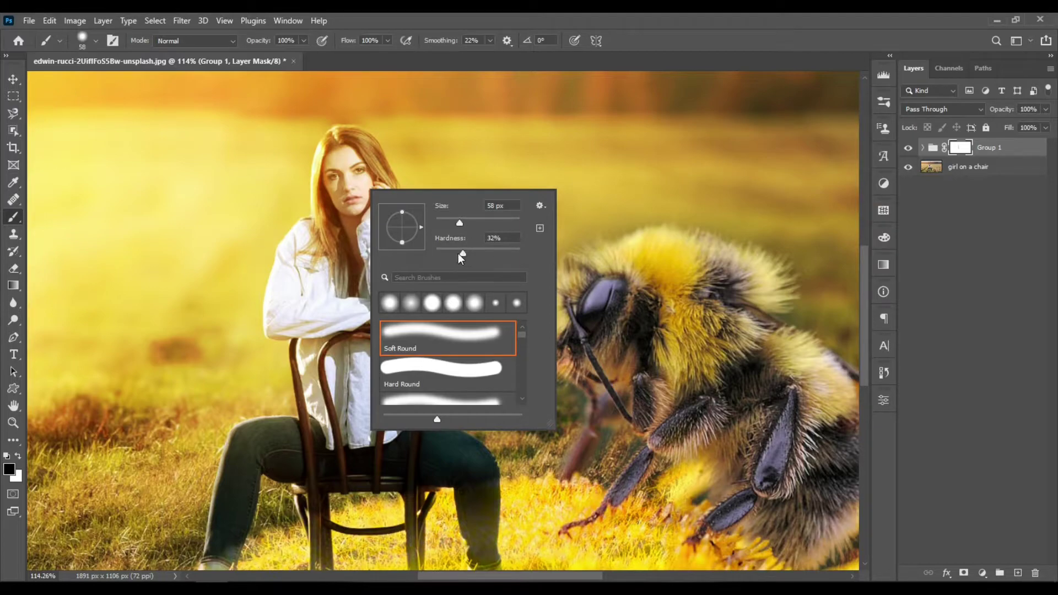
pyautogui.press('Return')
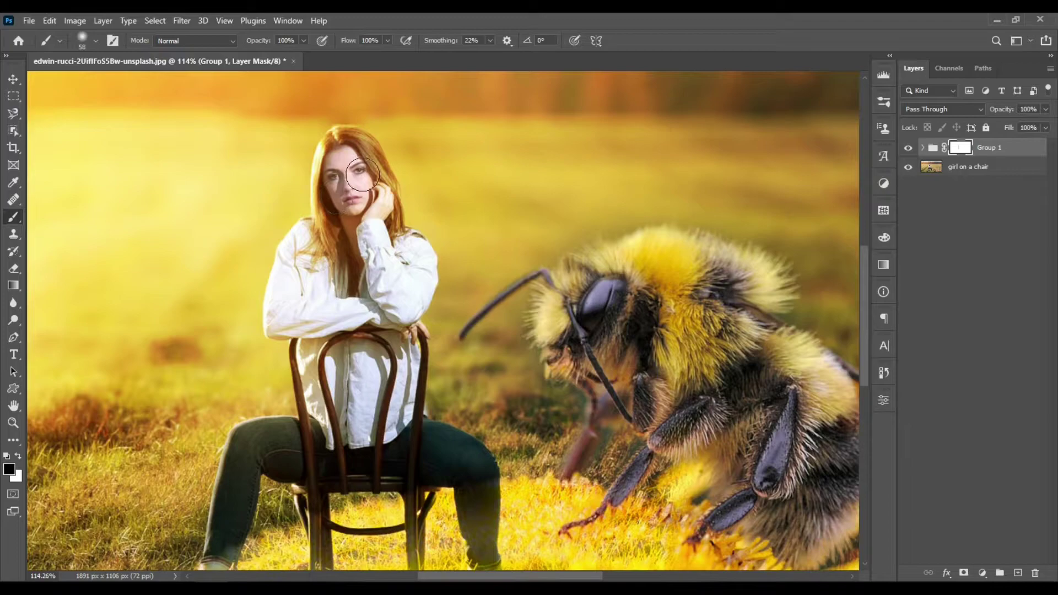
# Restore the girl's hand, wrist, hair below the chin and the shirt's blue behind the chair
pyautogui.moveTo(378, 186); pyautogui.dragTo(389, 253)
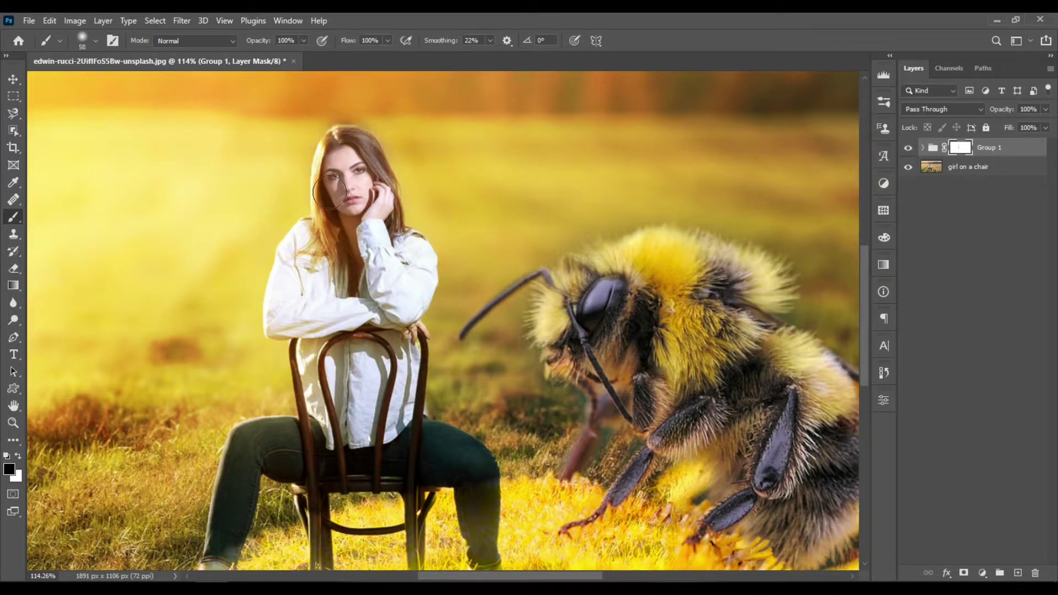
pyautogui.moveTo(330, 192); pyautogui.dragTo(334, 304)
pyautogui.keyDown('alt'); pyautogui.rightClick(344, 301); pyautogui.keyUp('alt')
pyautogui.moveTo(355, 424)
pyautogui.mouseDown()
pyautogui.moveTo(330, 258)
pyautogui.moveTo(314, 326)
pyautogui.moveTo(317, 286)
pyautogui.moveTo(310, 302)
pyautogui.moveTo(306, 283)
pyautogui.moveTo(328, 250)
pyautogui.moveTo(399, 261)
pyautogui.mouseUp()
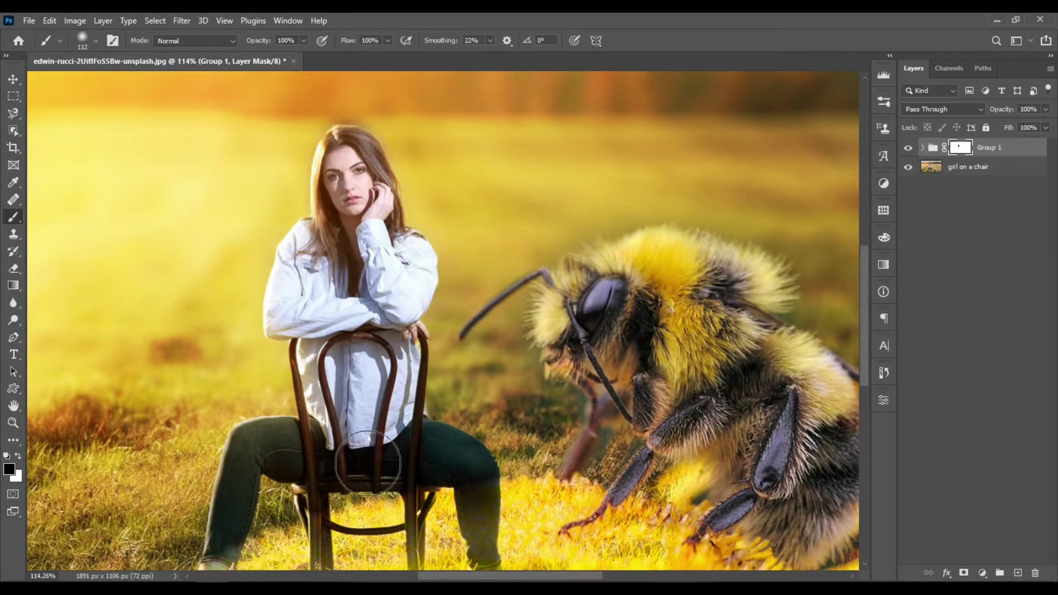
# Restore the navy jeans on both legs and the dark chair legs with a smaller brush
pyautogui.keyDown('alt'); pyautogui.scroll(-3, 325, 488); pyautogui.keyUp('alt')
pyautogui.keyDown('alt'); pyautogui.scroll(5, 328, 483); pyautogui.keyUp('alt')
pyautogui.keyDown('alt'); pyautogui.rightClick(359, 376); pyautogui.keyUp('alt')
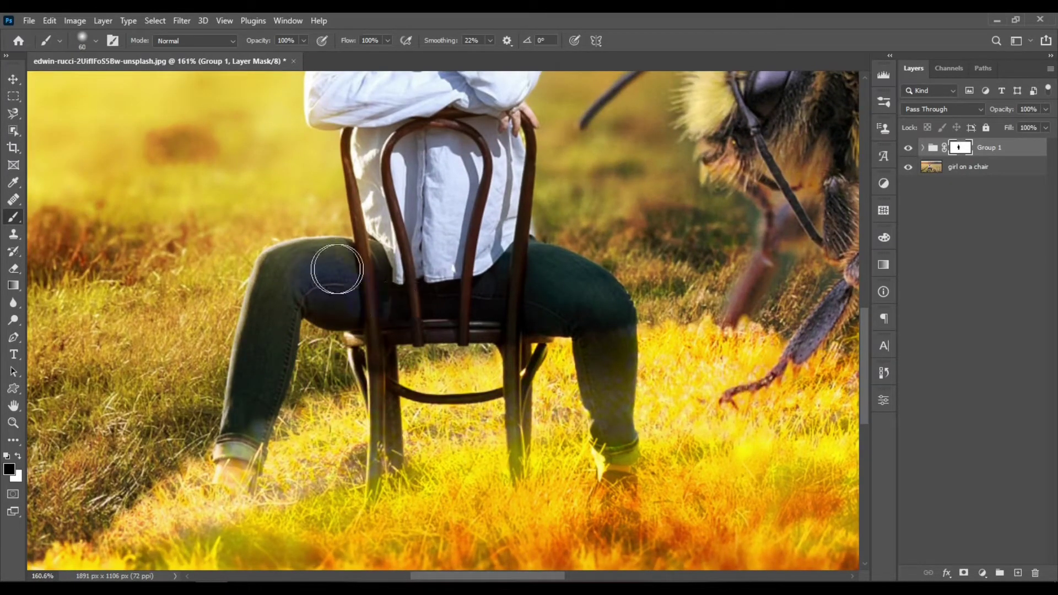
pyautogui.moveTo(522, 295)
pyautogui.mouseDown()
pyautogui.moveTo(526, 267)
pyautogui.moveTo(607, 314)
pyautogui.moveTo(595, 310)
pyautogui.moveTo(620, 349)
pyautogui.moveTo(598, 330)
pyautogui.moveTo(619, 486)
pyautogui.moveTo(616, 457)
pyautogui.mouseUp()
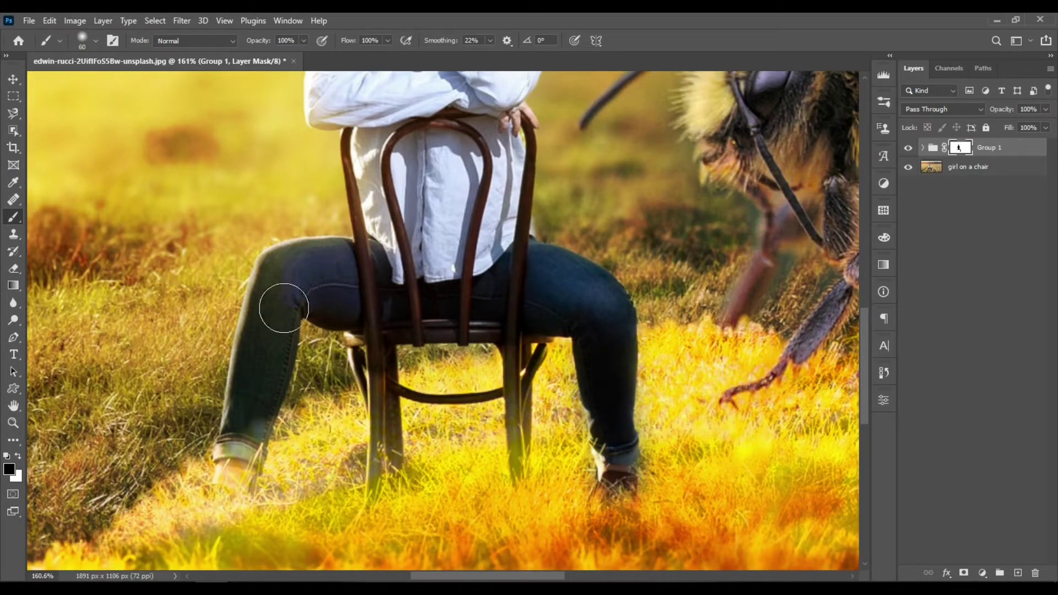
pyautogui.moveTo(284, 309); pyautogui.dragTo(258, 386)
pyautogui.moveTo(389, 386); pyautogui.dragTo(375, 386)
pyautogui.moveTo(388, 388)
pyautogui.mouseDown()
pyautogui.moveTo(366, 333)
pyautogui.moveTo(382, 400)
pyautogui.moveTo(373, 403)
pyautogui.mouseUp()
pyautogui.moveTo(245, 383); pyautogui.dragTo(245, 419)
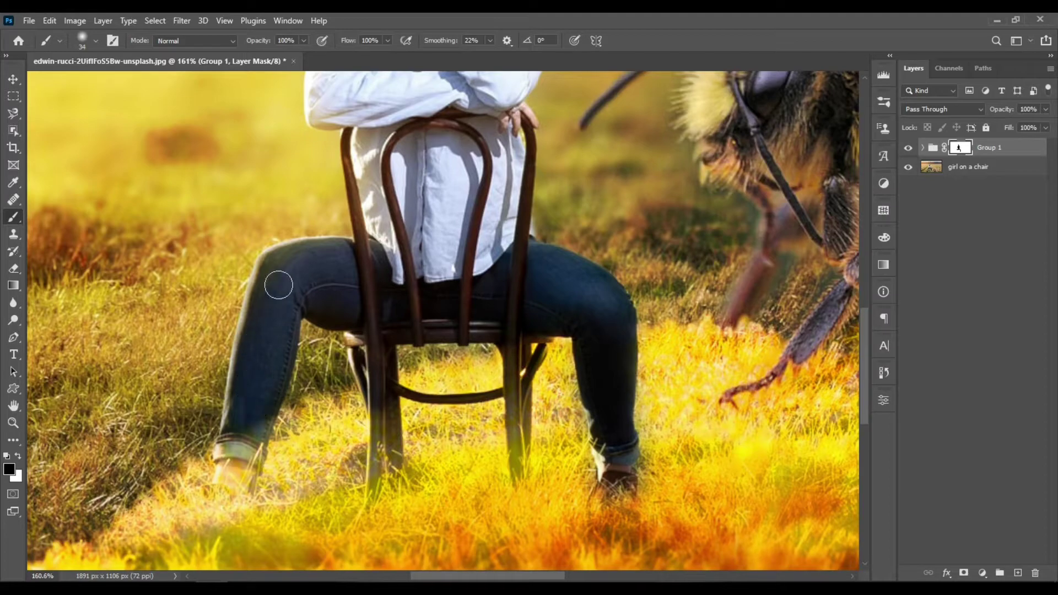
# Paint black on the mask to hide the flower along the girl's sleeve edge
pyautogui.scroll(5, 438, 314)
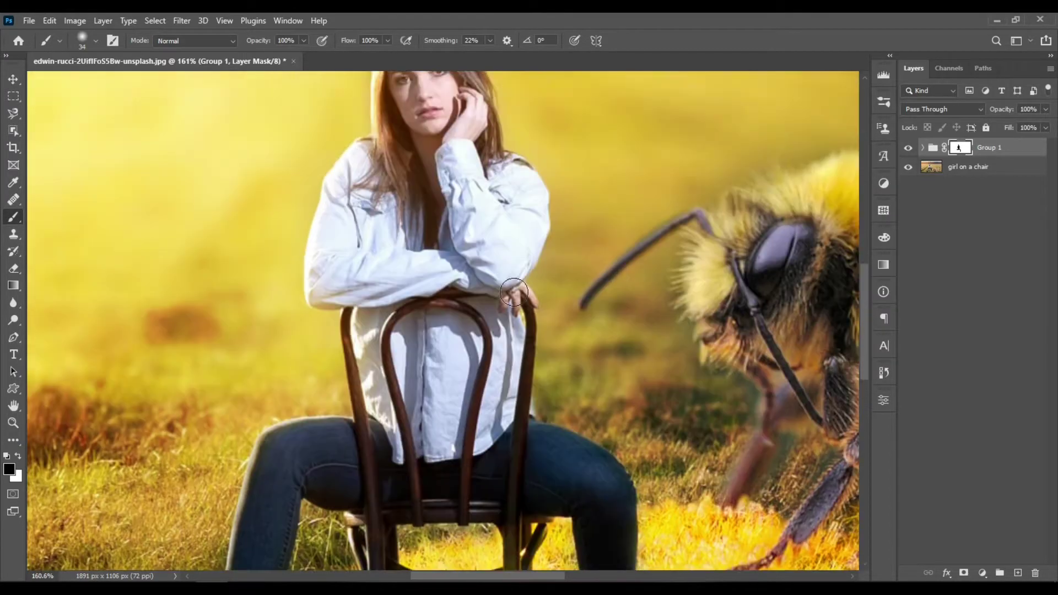
pyautogui.press('x')
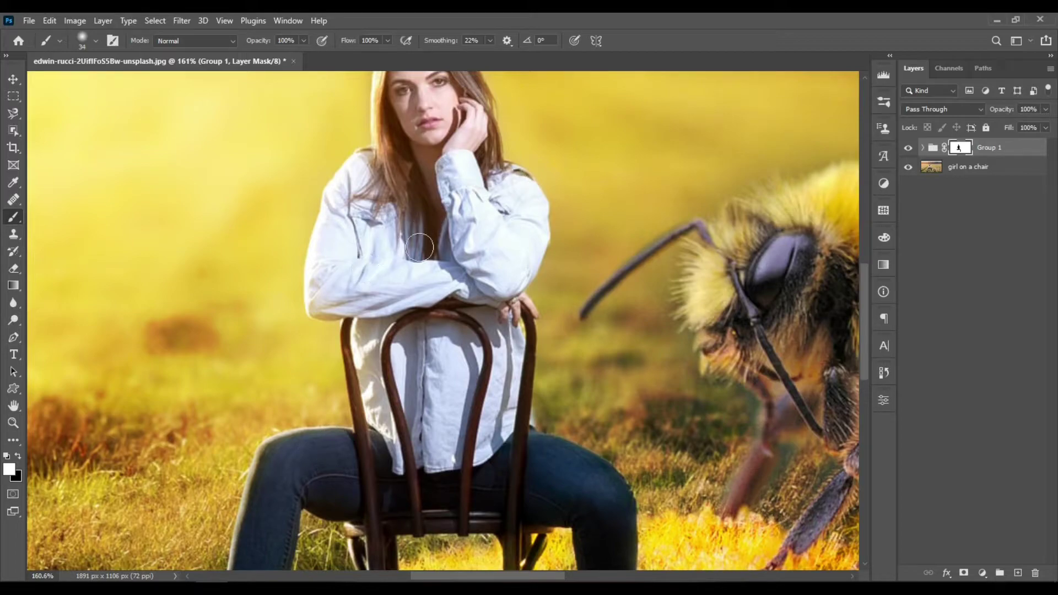
pyautogui.press('x')
pyautogui.moveTo(324, 304); pyautogui.dragTo(354, 308)
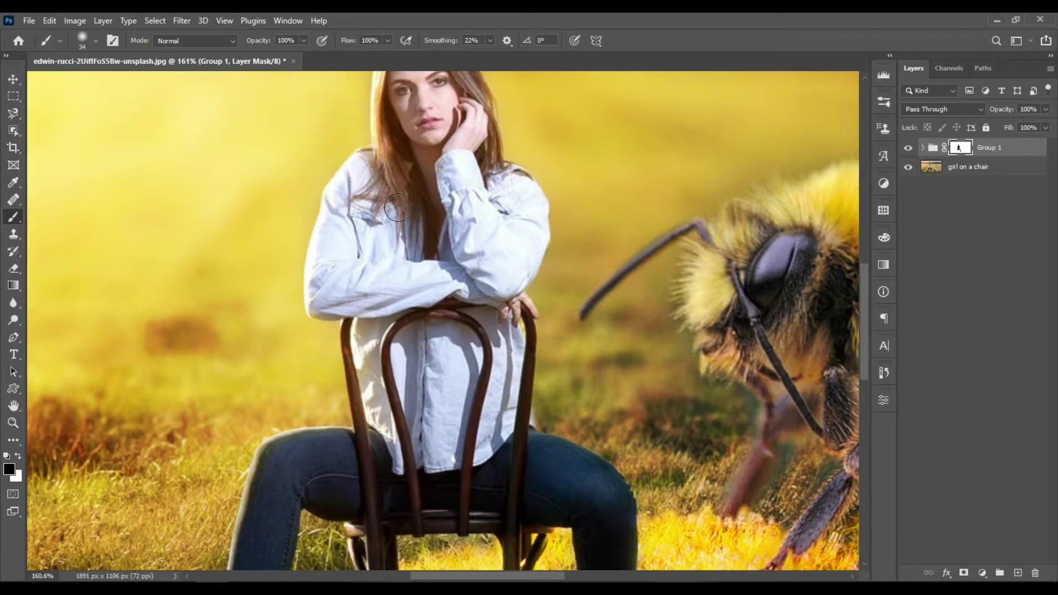
# Mask the flower away around the girl's foot
pyautogui.scroll(3, 424, 218)
pyautogui.scroll(-5, 420, 221)
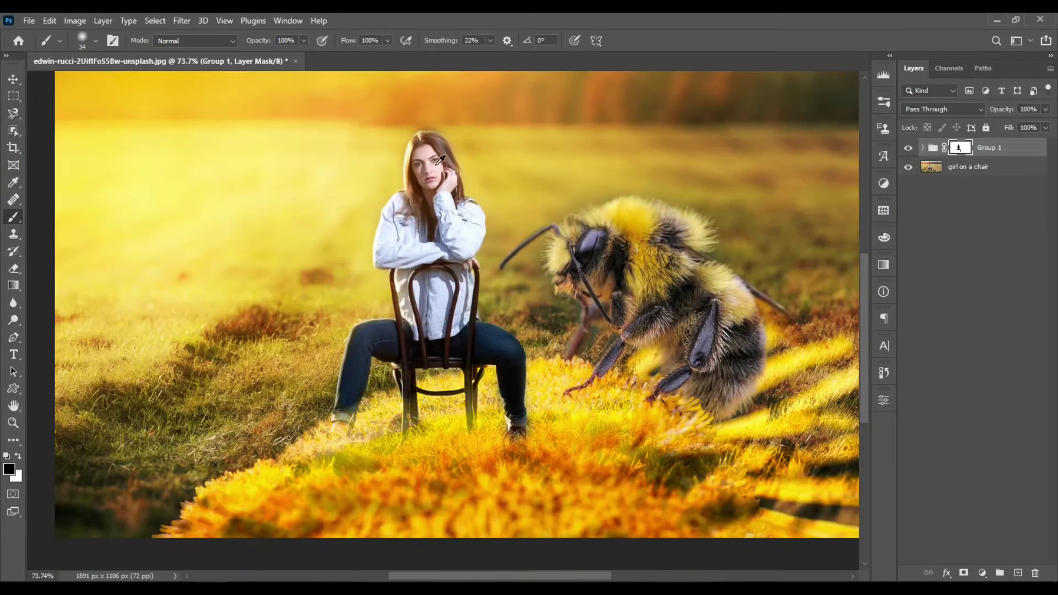
pyautogui.scroll(-2, 459, 202)
pyautogui.scroll(5, 464, 264)
pyautogui.scroll(-4, 335, 472)
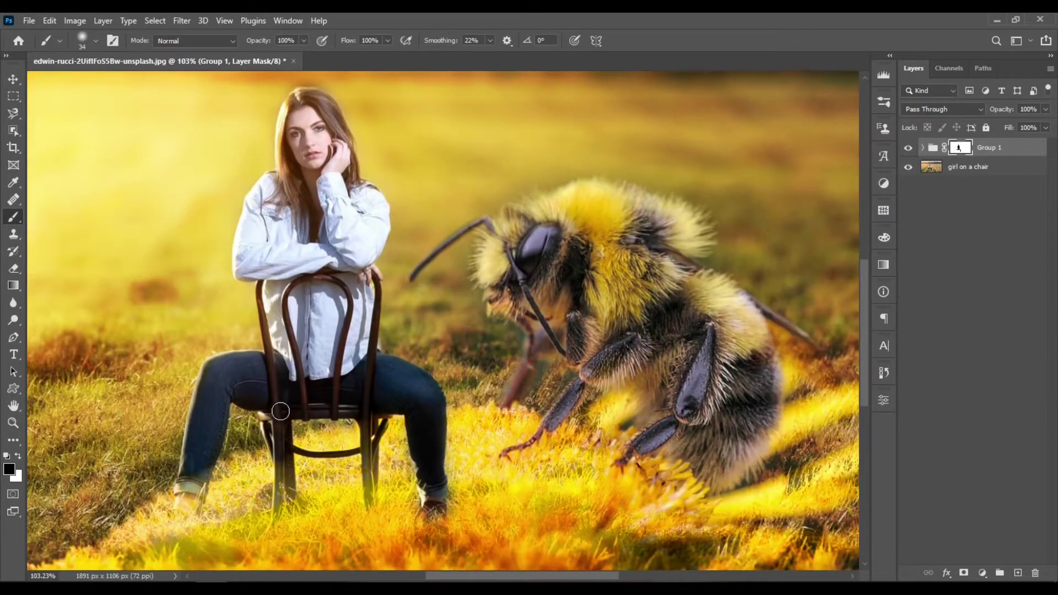
pyautogui.scroll(2, 186, 508)
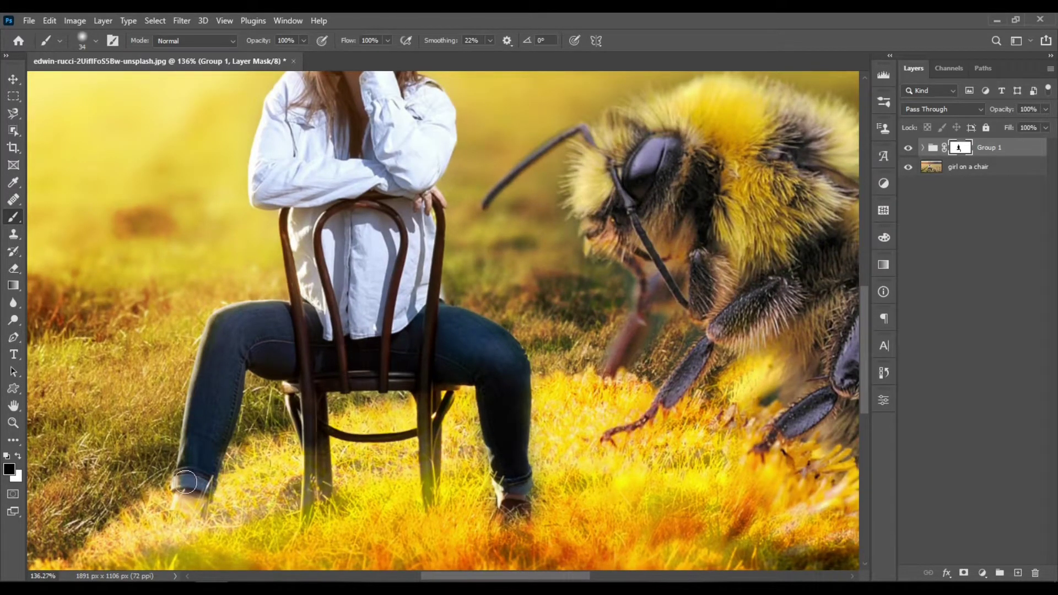
pyautogui.scroll(-2, 512, 491)
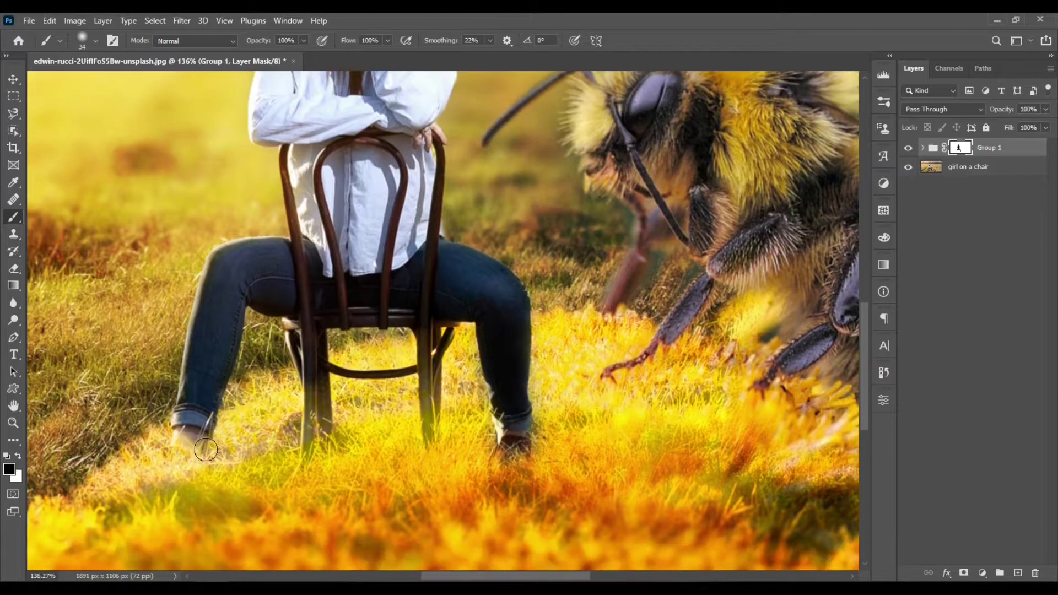
pyautogui.moveTo(186, 454)
pyautogui.mouseDown()
pyautogui.moveTo(189, 423)
pyautogui.moveTo(195, 453)
pyautogui.moveTo(178, 451)
pyautogui.moveTo(169, 471)
pyautogui.moveTo(185, 456)
pyautogui.moveTo(159, 479)
pyautogui.moveTo(189, 458)
pyautogui.moveTo(196, 436)
pyautogui.moveTo(189, 483)
pyautogui.moveTo(157, 493)
pyautogui.moveTo(180, 458)
pyautogui.moveTo(217, 490)
pyautogui.mouseUp()
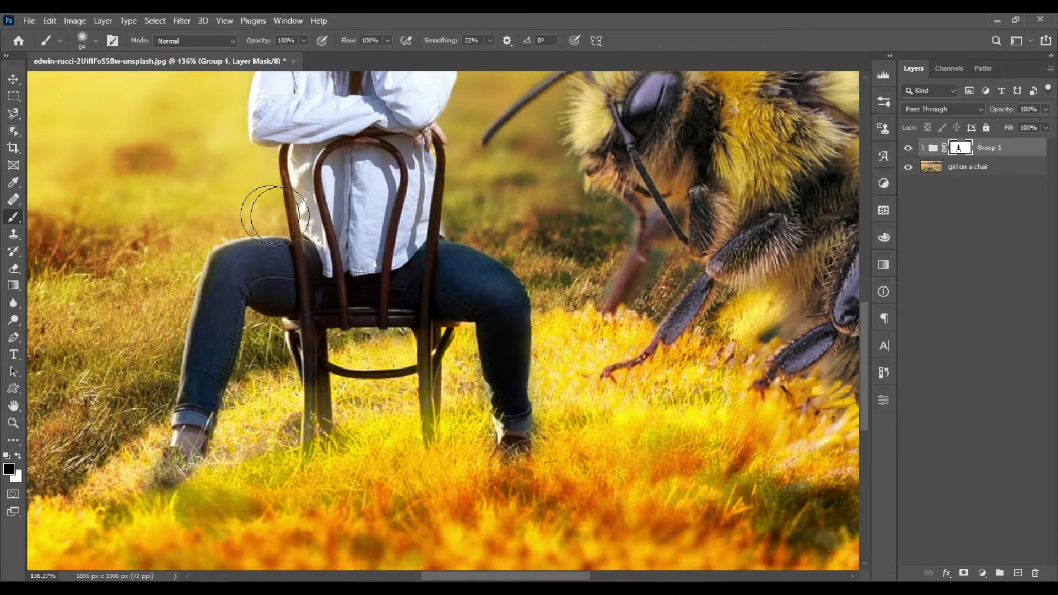
pyautogui.scroll(-6, 101, 495)
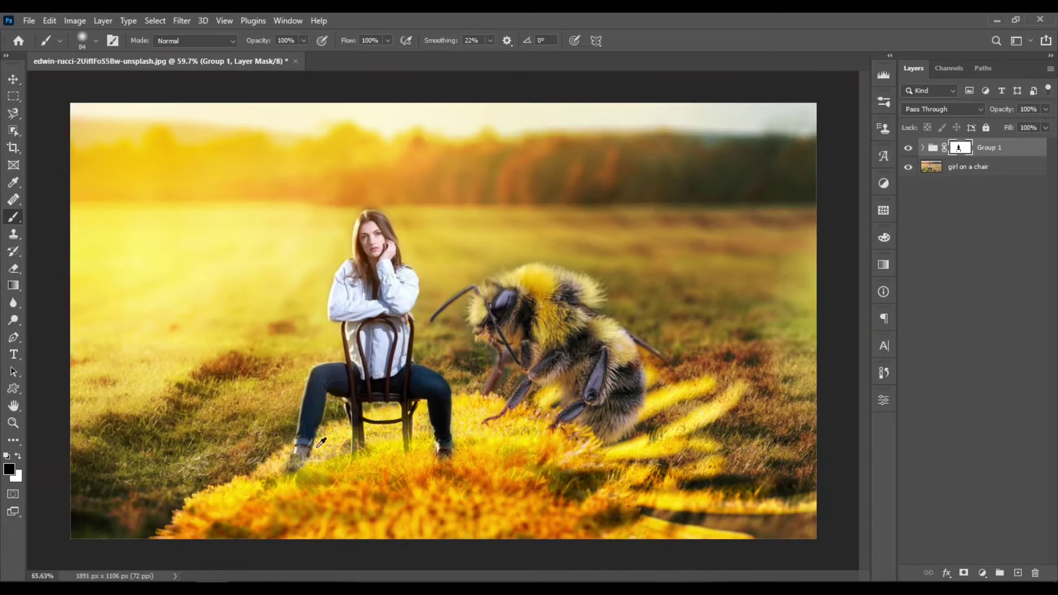
pyautogui.scroll(3, 243, 533)
pyautogui.scroll(1, 243, 533)
pyautogui.moveTo(242, 533); pyautogui.dragTo(260, 531)
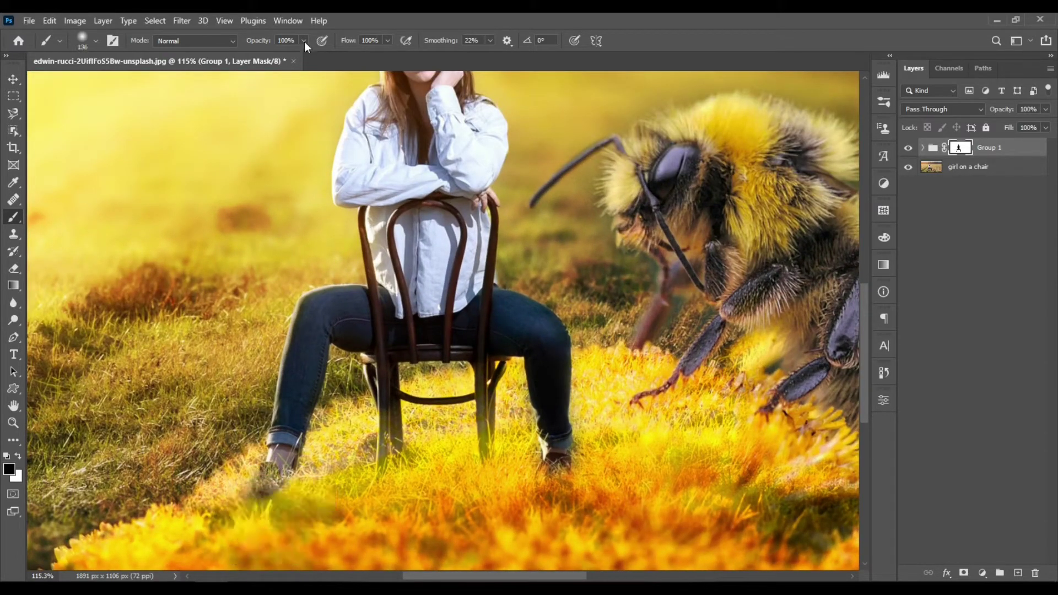
# Paint white at 28% brush opacity to bring the grass back beneath the girl's left shoe
pyautogui.click(304, 40)
pyautogui.click(259, 55)
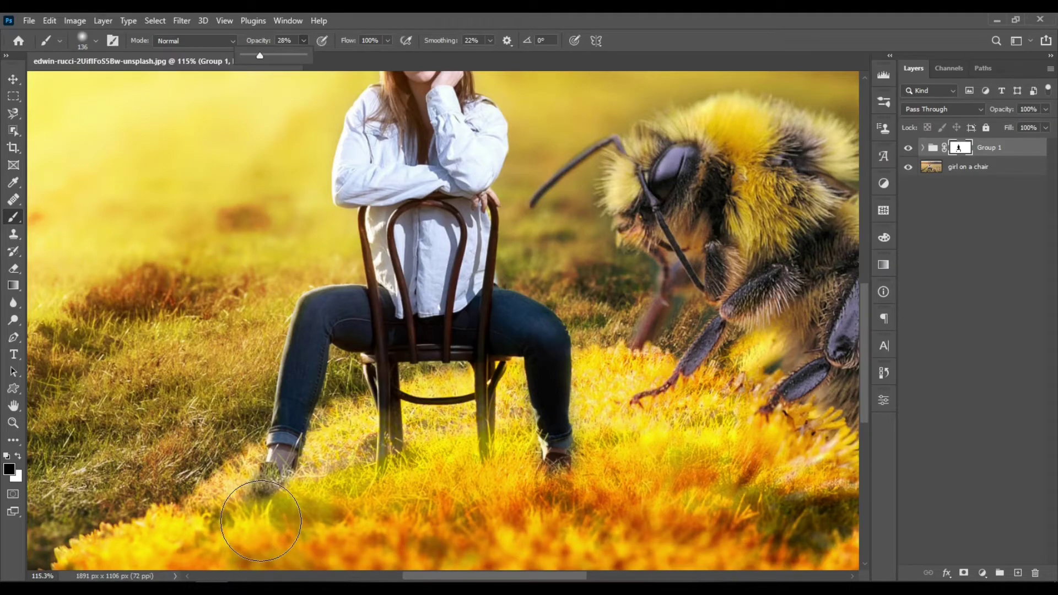
pyautogui.press('x')
pyautogui.press('x')
pyautogui.click(261, 519)
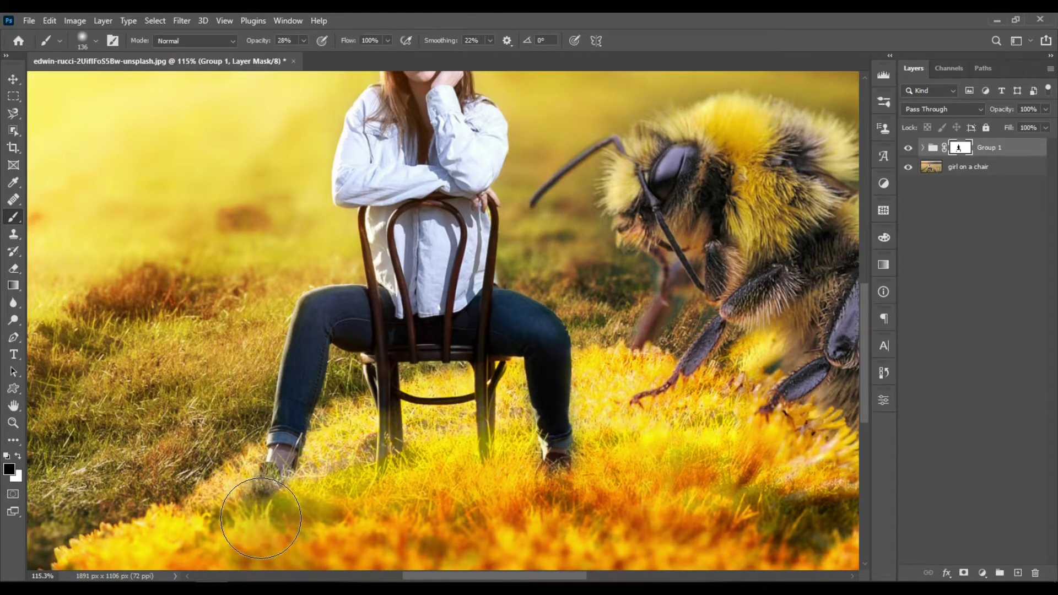
pyautogui.press('x')
pyautogui.click(261, 519)
pyautogui.moveTo(269, 508); pyautogui.dragTo(229, 508)
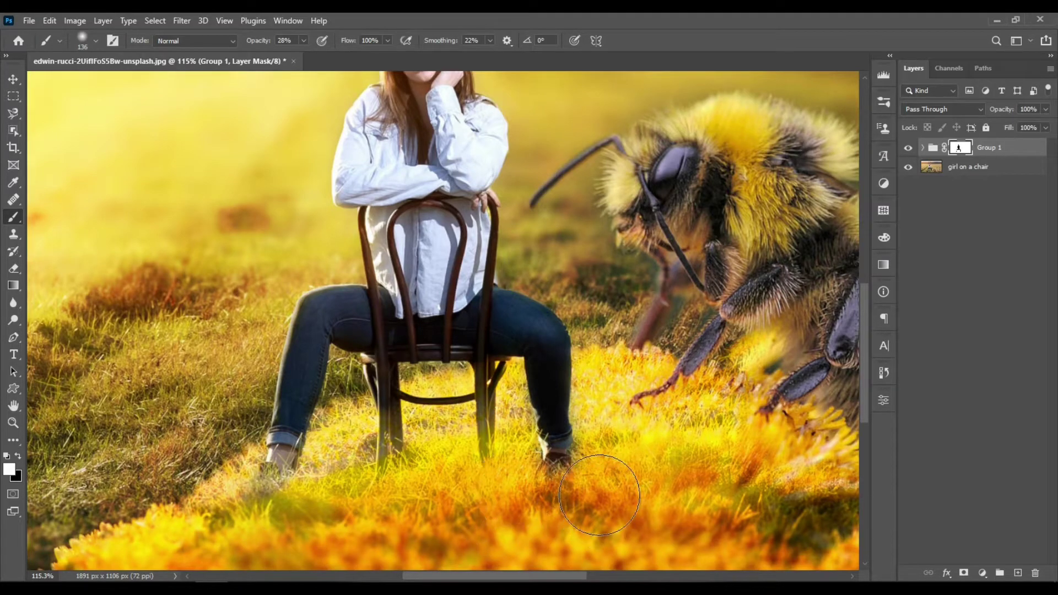
pyautogui.scroll(-2, 361, 437)
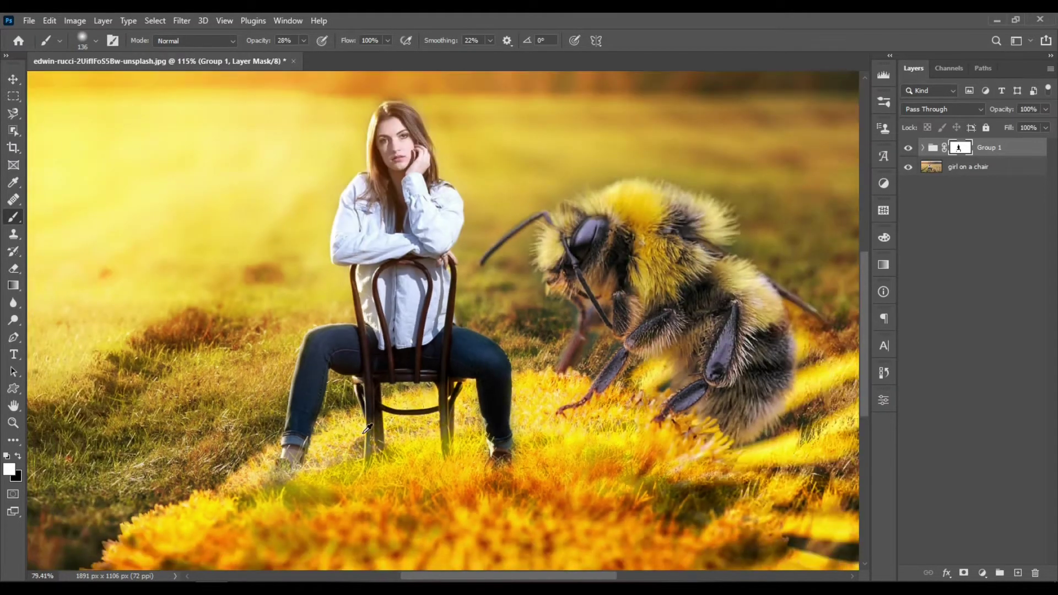
pyautogui.scroll(-1, 367, 429)
pyautogui.scroll(4, 284, 262)
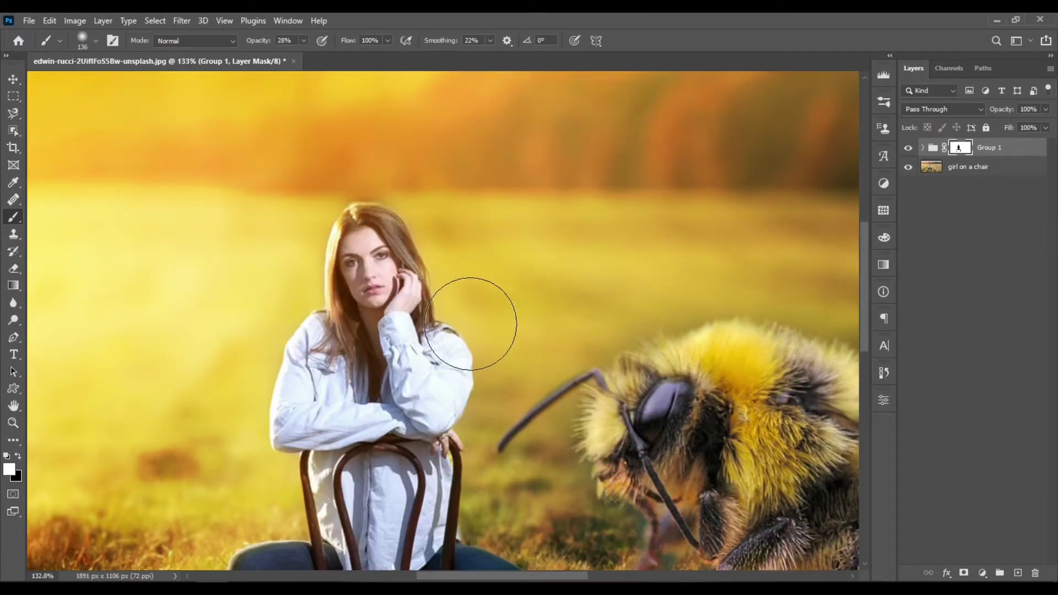
pyautogui.scroll(-3, 514, 478)
pyautogui.scroll(-7, 122, 284)
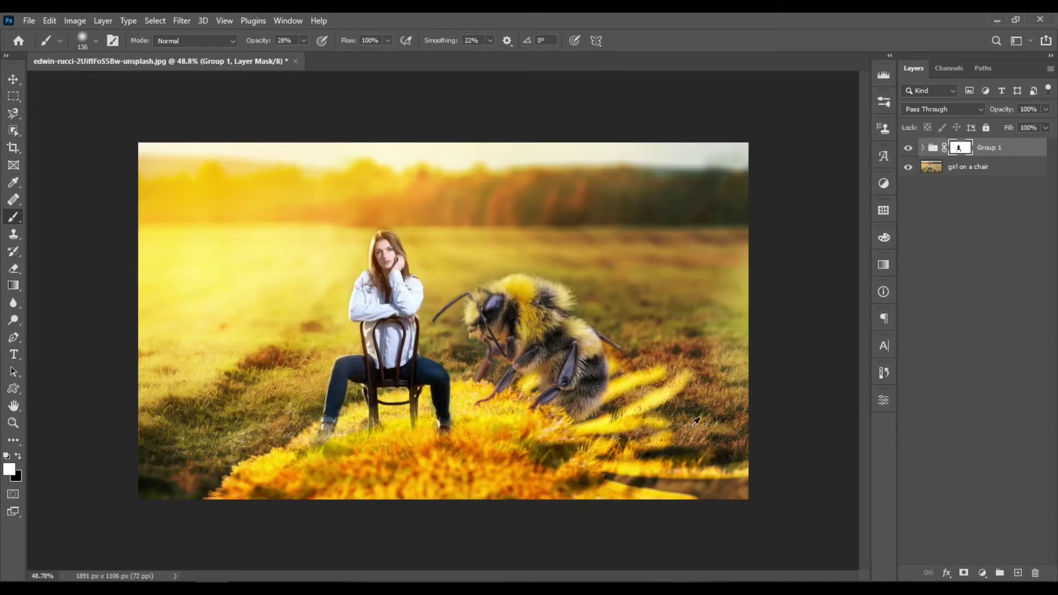
pyautogui.scroll(4, 604, 391)
pyautogui.scroll(-3, 604, 391)
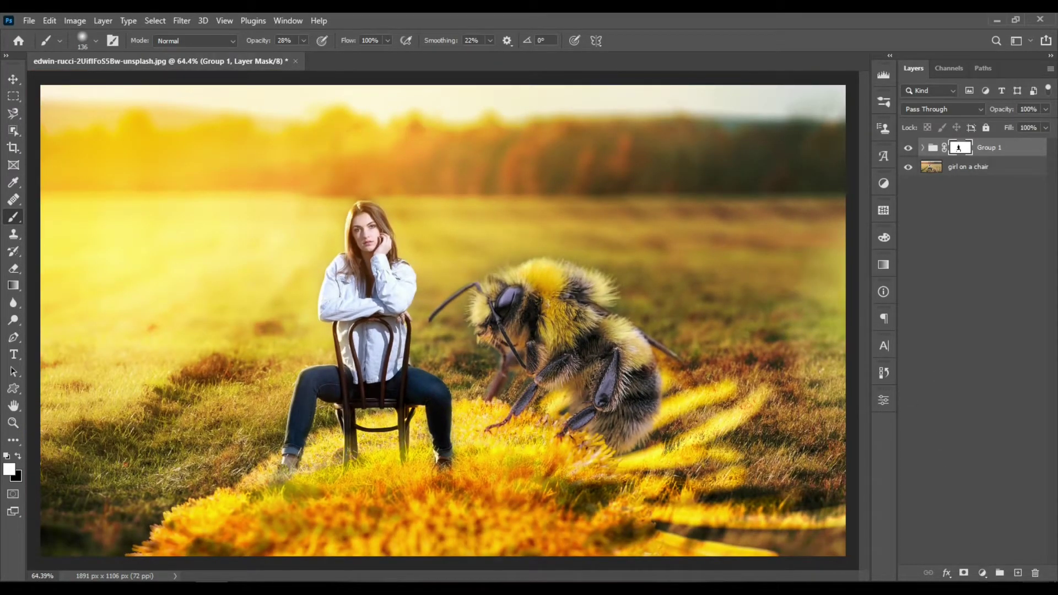
# Add a Levels adjustment layer with input levels of about 20 / 1.00 / 229
pyautogui.click(982, 573)
pyautogui.click(992, 378)
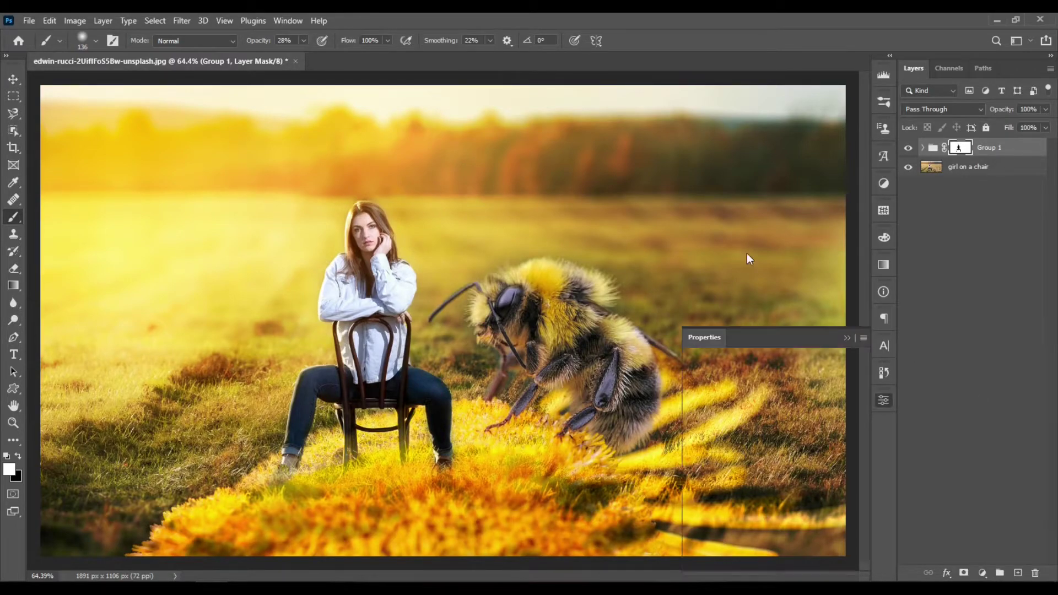
pyautogui.moveTo(711, 478); pyautogui.dragTo(724, 478)
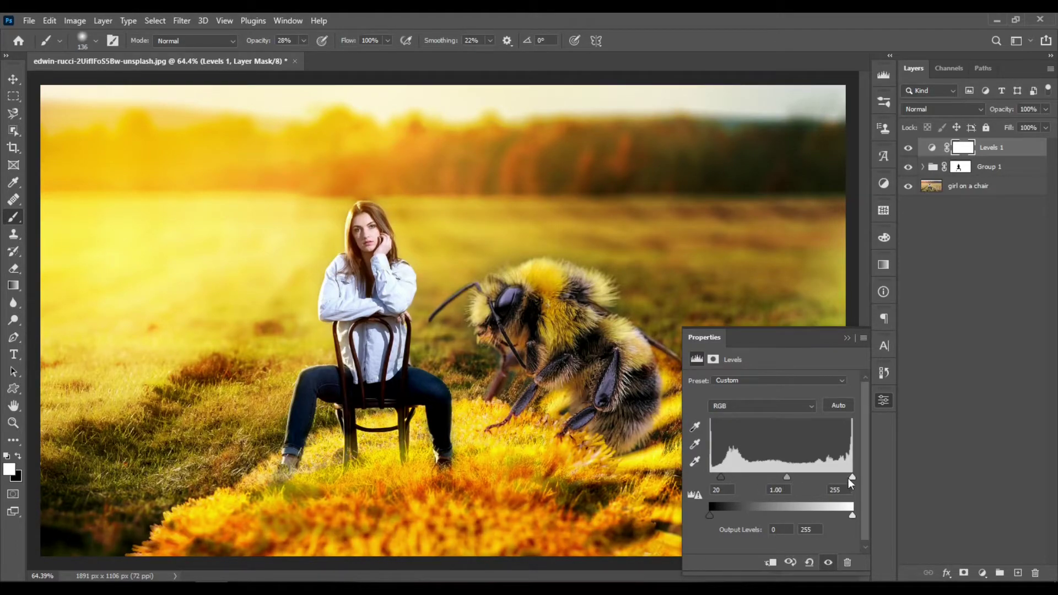
pyautogui.moveTo(851, 478); pyautogui.dragTo(840, 487)
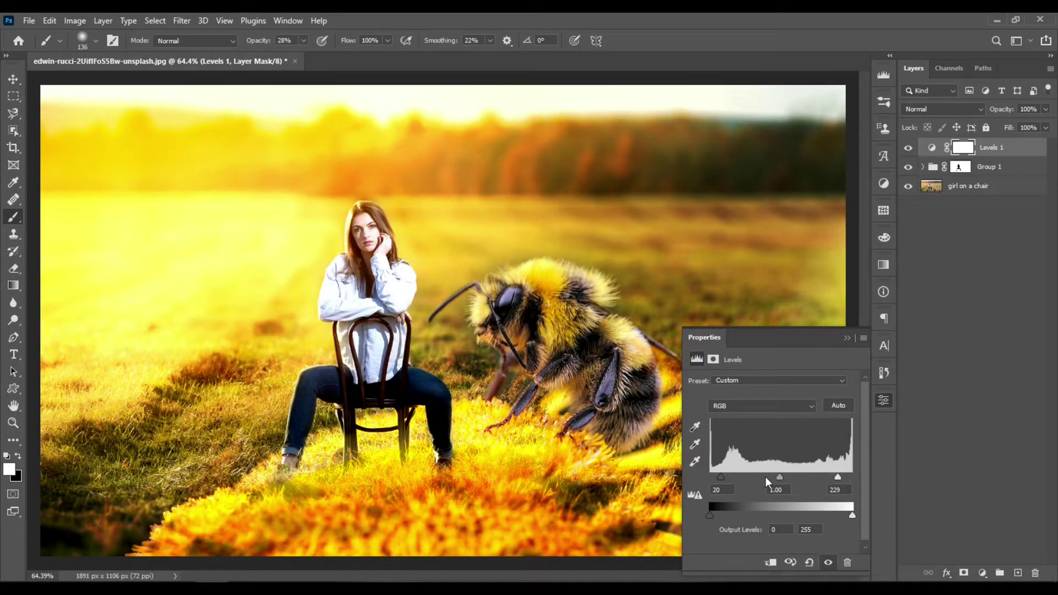
pyautogui.moveTo(785, 482); pyautogui.dragTo(780, 485)
pyautogui.moveTo(726, 481); pyautogui.dragTo(721, 481)
pyautogui.moveTo(838, 482); pyautogui.dragTo(844, 483)
pyautogui.click(848, 338)
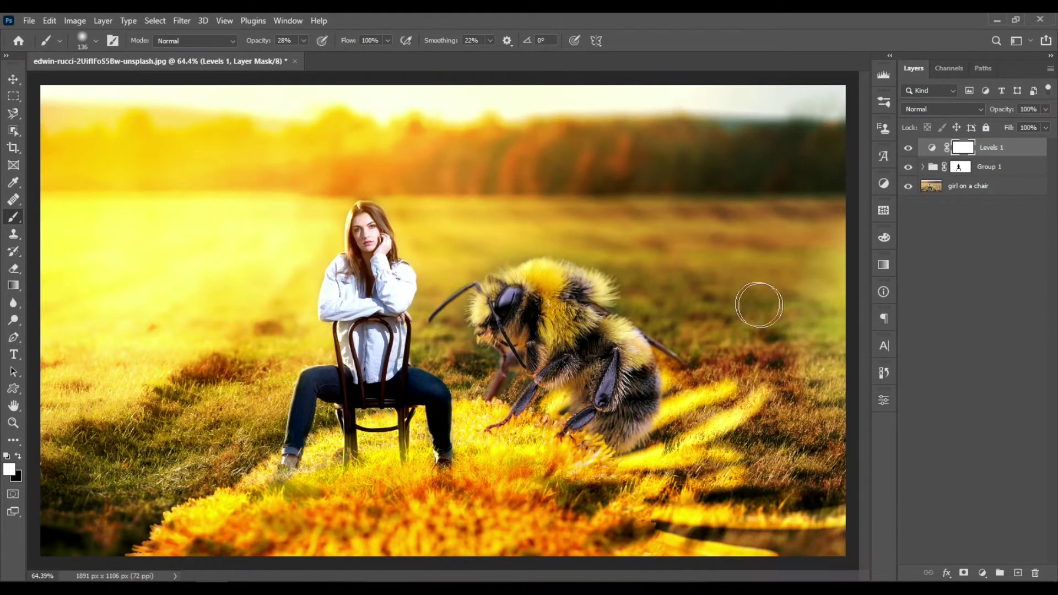
# Create a new top Layer 1 and fill it with a merged copy of the image via Apply Image
pyautogui.scroll(-5, 657, 283)
pyautogui.scroll(5, 655, 284)
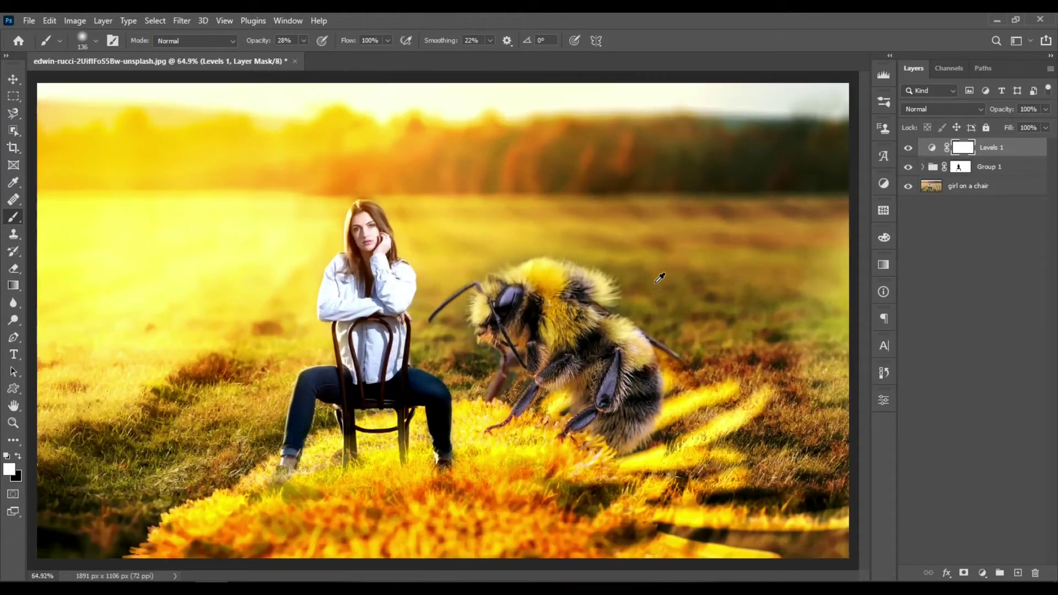
pyautogui.scroll(-1, 660, 277)
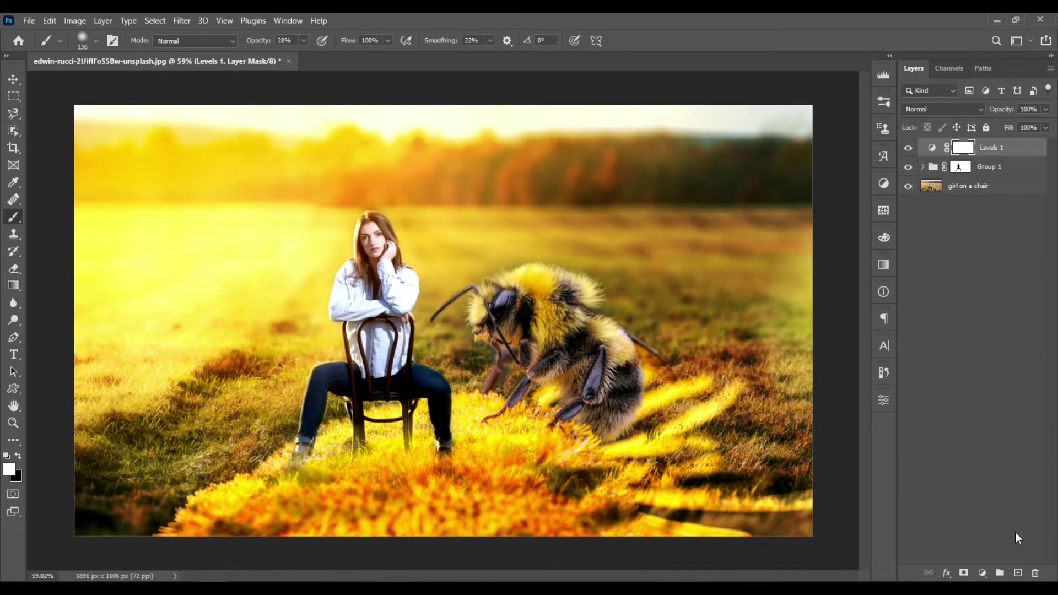
pyautogui.click(1018, 574)
pyautogui.press('d')
pyautogui.click(109, 19)
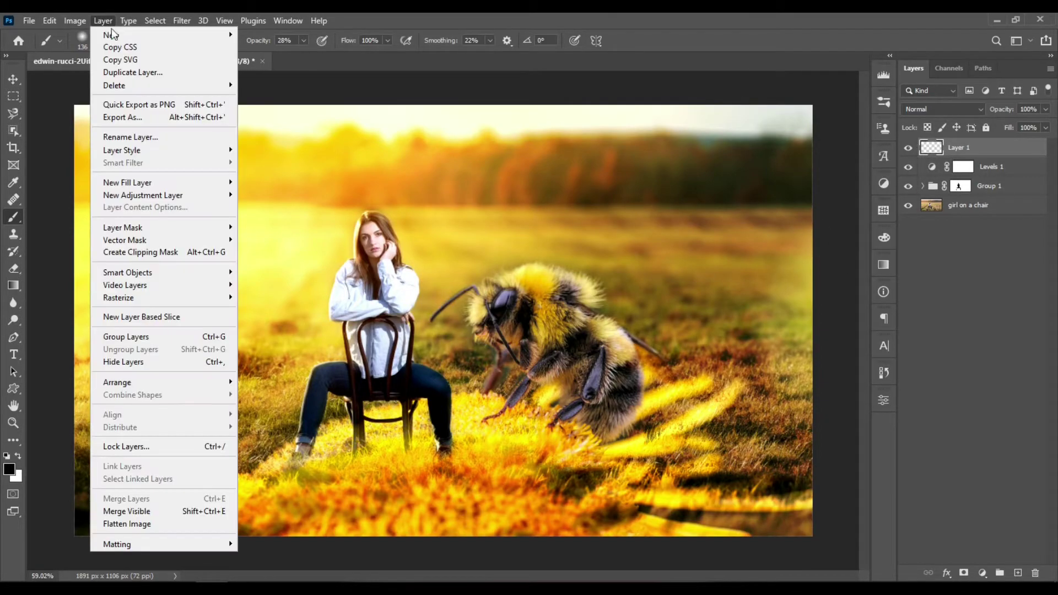
pyautogui.moveTo(74, 22)
pyautogui.click(147, 214)
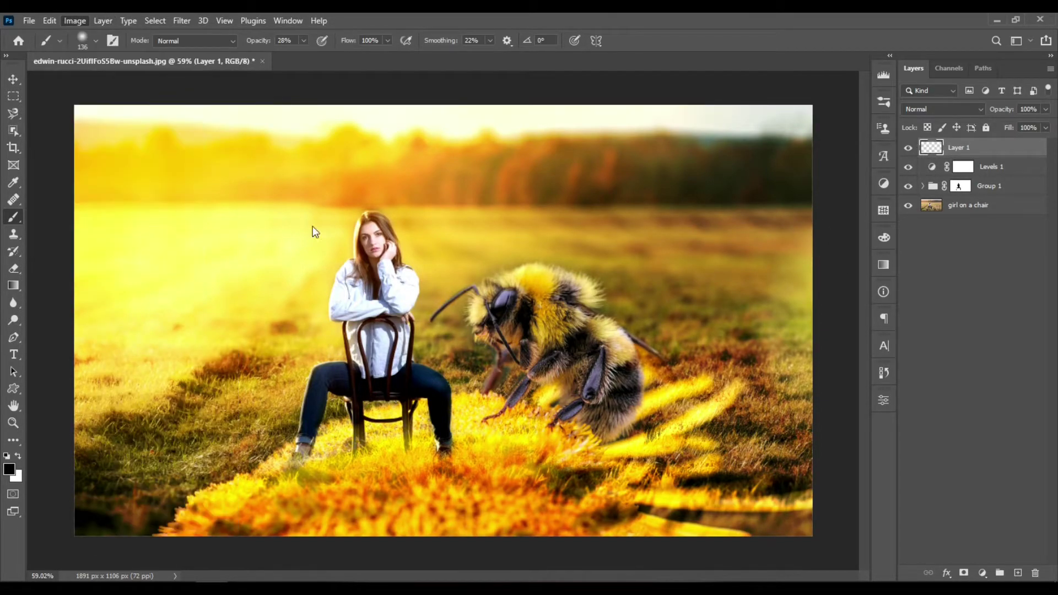
pyautogui.click(725, 140)
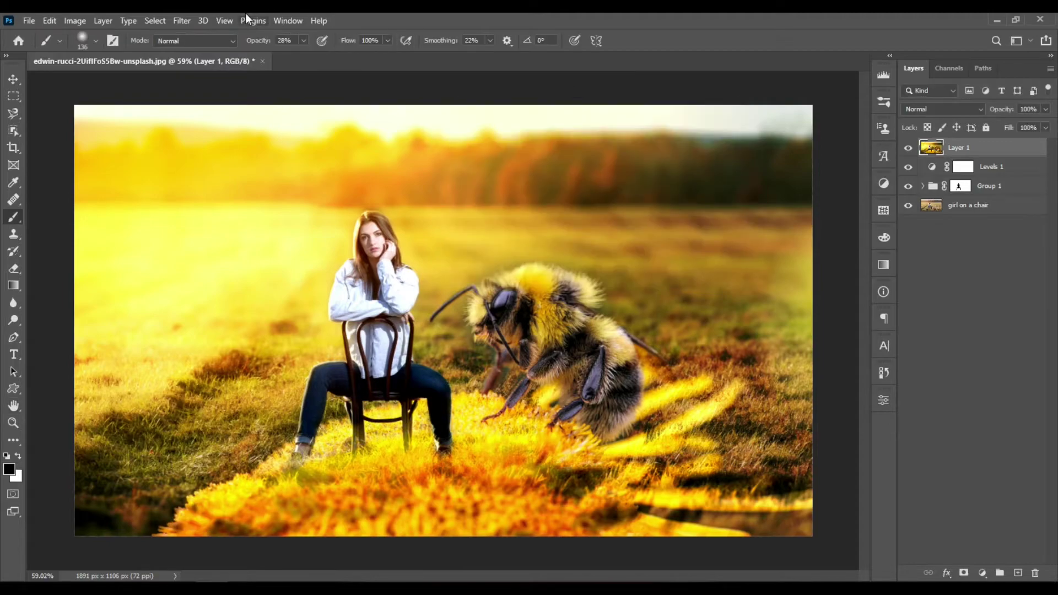
pyautogui.click(183, 20)
# Run Filter > Other > High Pass on Layer 1 with a radius of about 2.5 px
pyautogui.moveTo(232, 303)
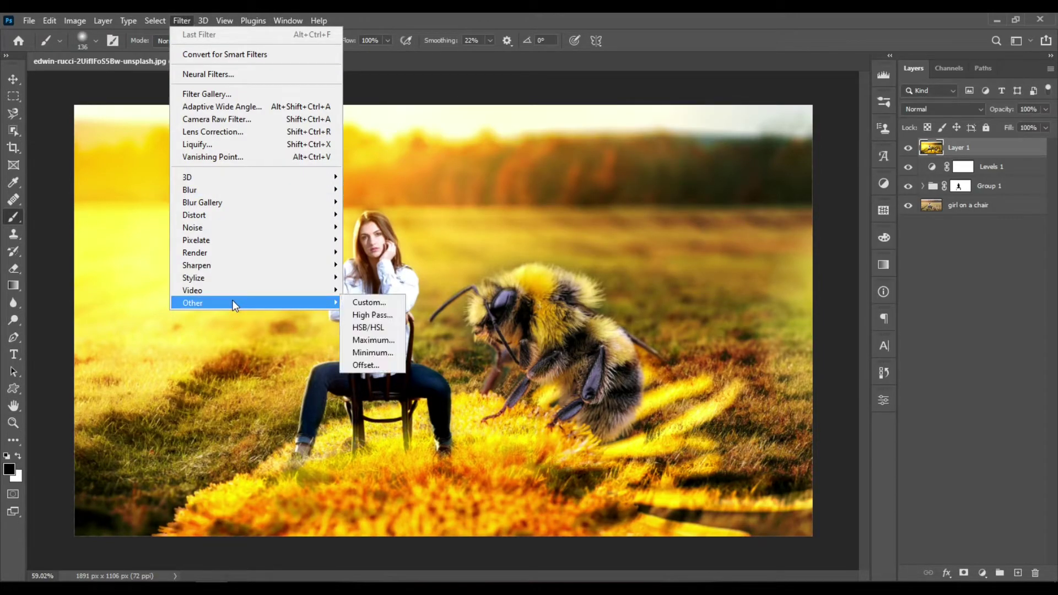
pyautogui.click(392, 317)
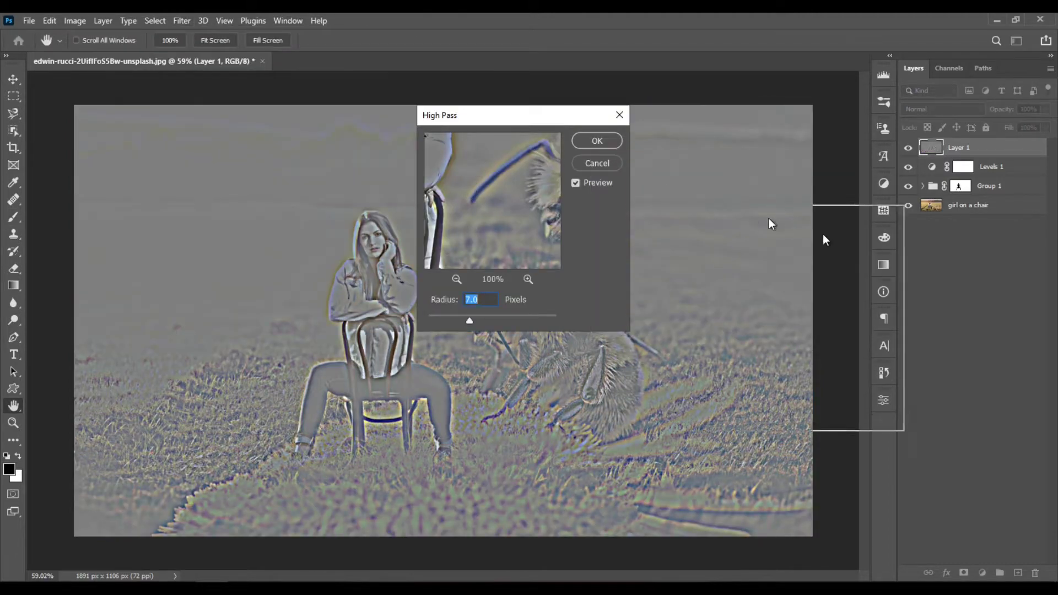
pyautogui.moveTo(502, 119); pyautogui.dragTo(761, 267)
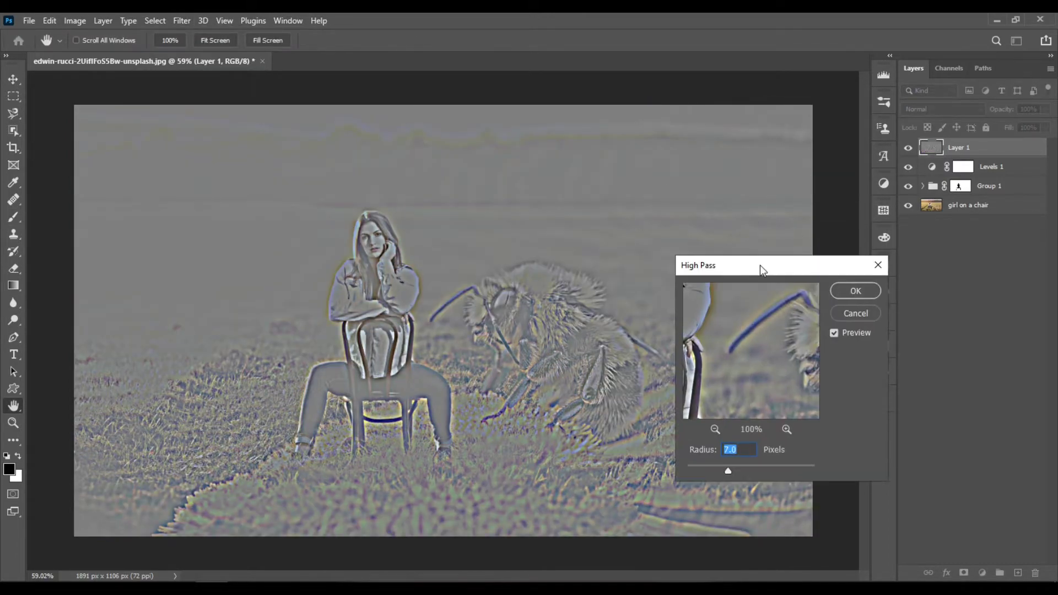
pyautogui.click(706, 468)
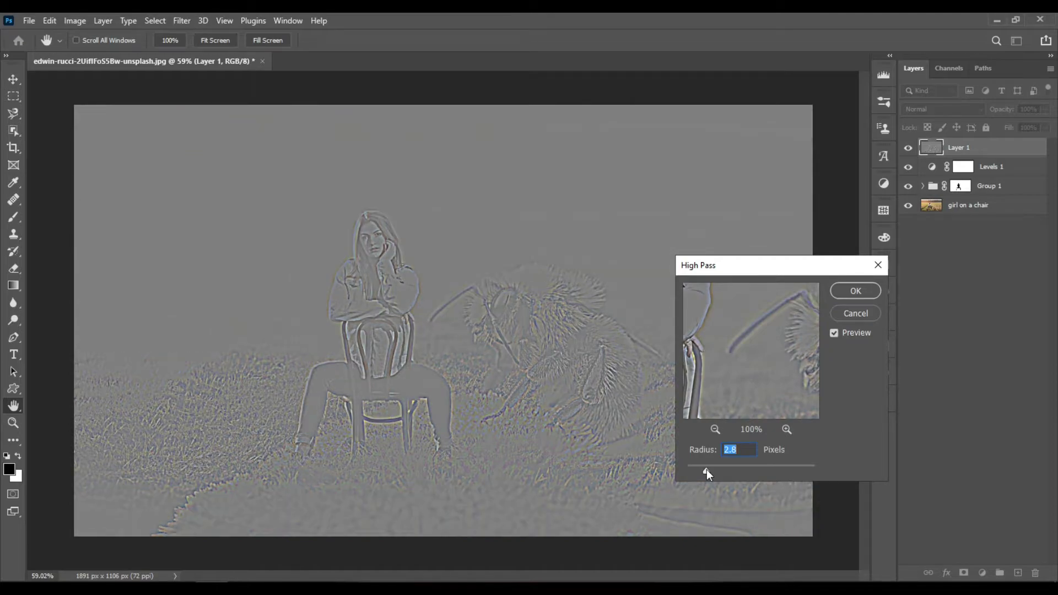
pyautogui.moveTo(707, 472)
pyautogui.mouseDown()
pyautogui.moveTo(721, 468)
pyautogui.moveTo(711, 471)
pyautogui.mouseUp()
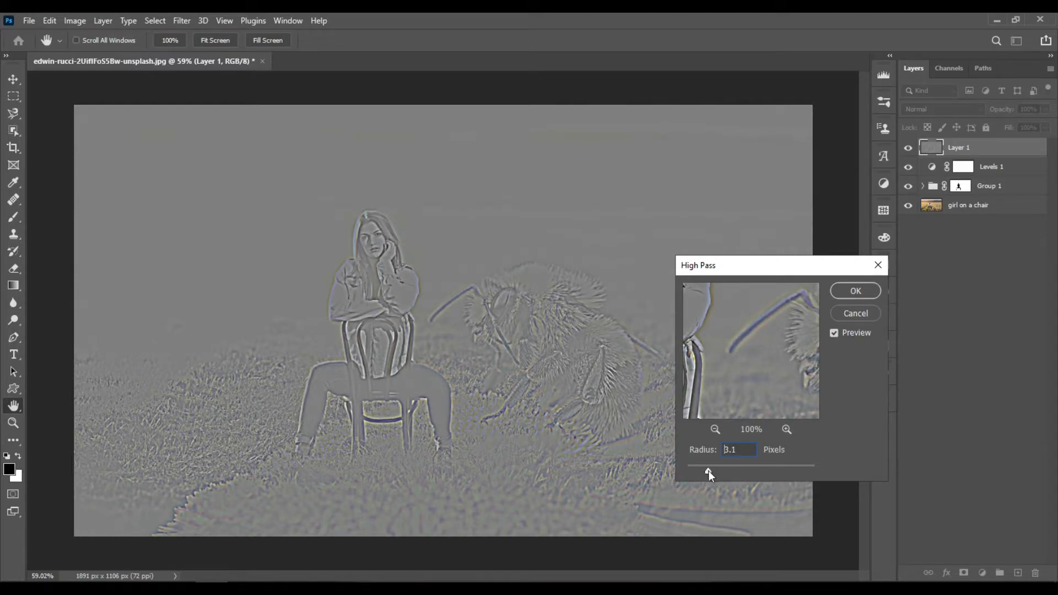
pyautogui.moveTo(708, 471); pyautogui.dragTo(712, 472)
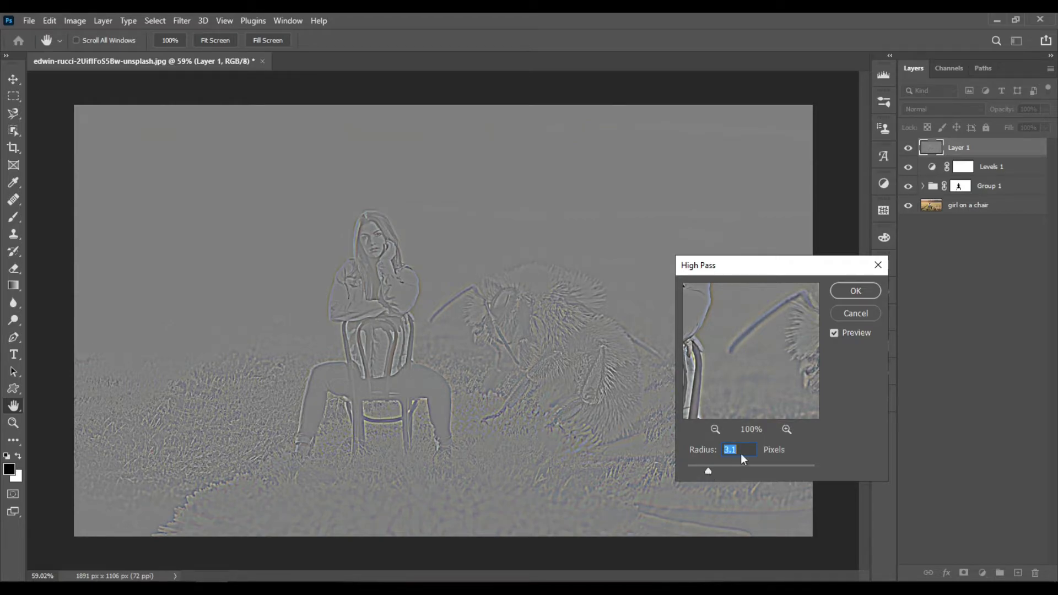
pyautogui.click(855, 291)
pyautogui.press('b')
pyautogui.click(951, 111)
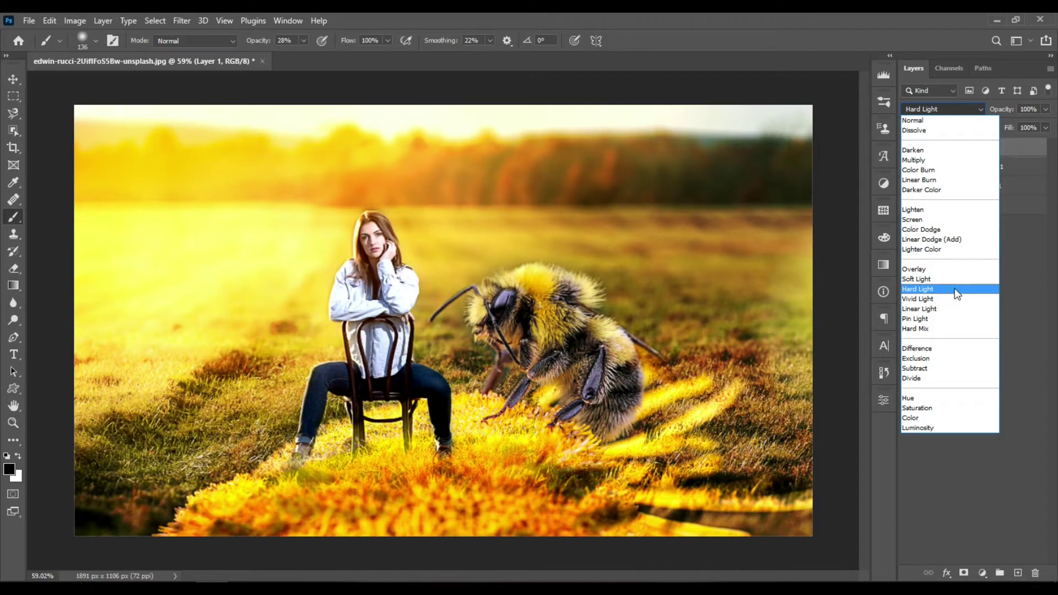
# Set Layer 1's blend mode to Hard Light
pyautogui.click(955, 289)
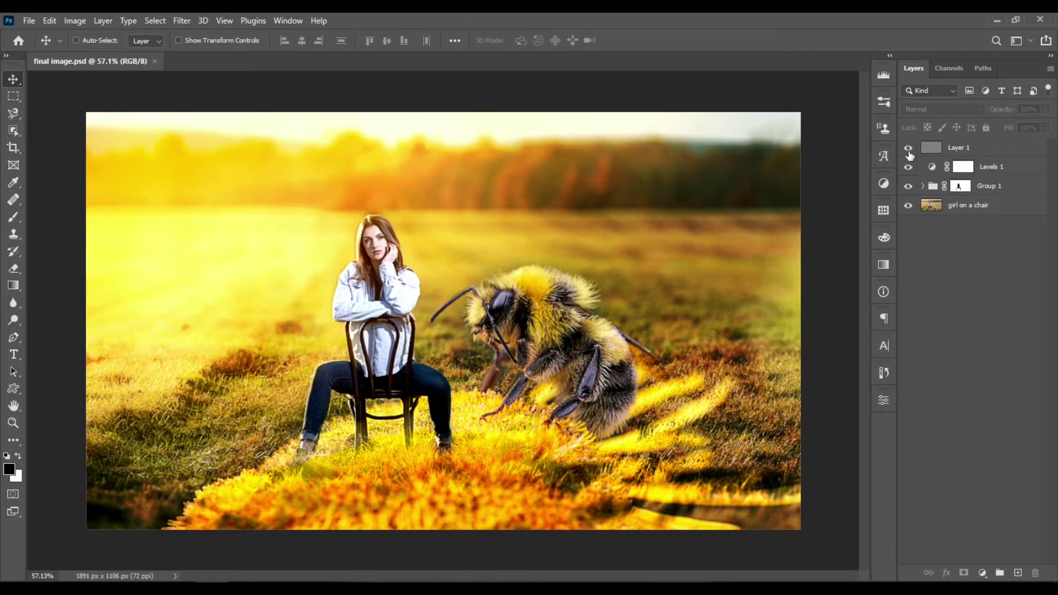
# Hide Layer 1, target the bee copy mask in Group 1, and brush the grass near the feet
pyautogui.click(931, 148)
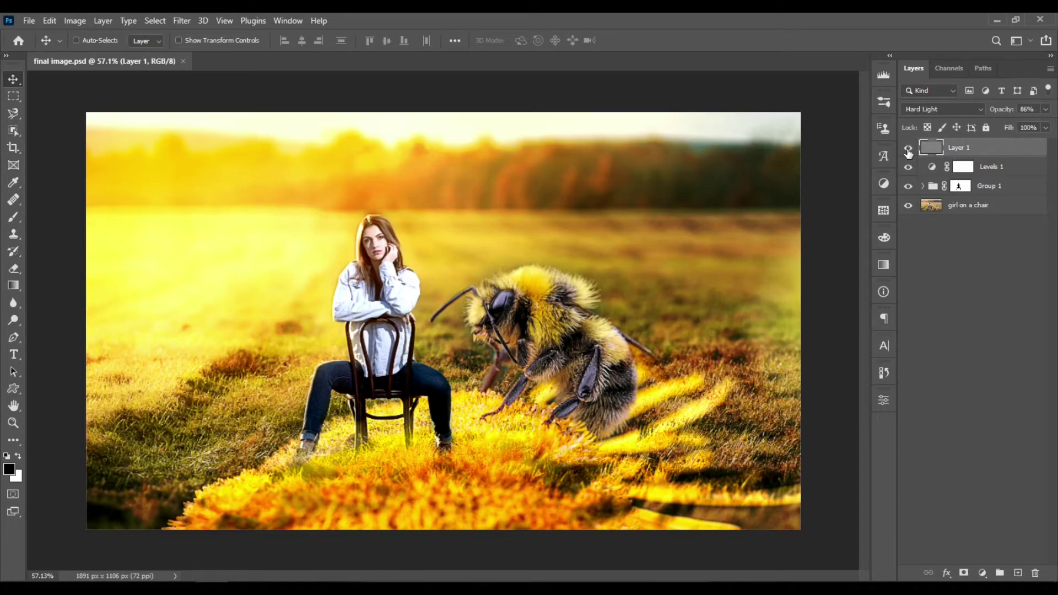
pyautogui.click(908, 149)
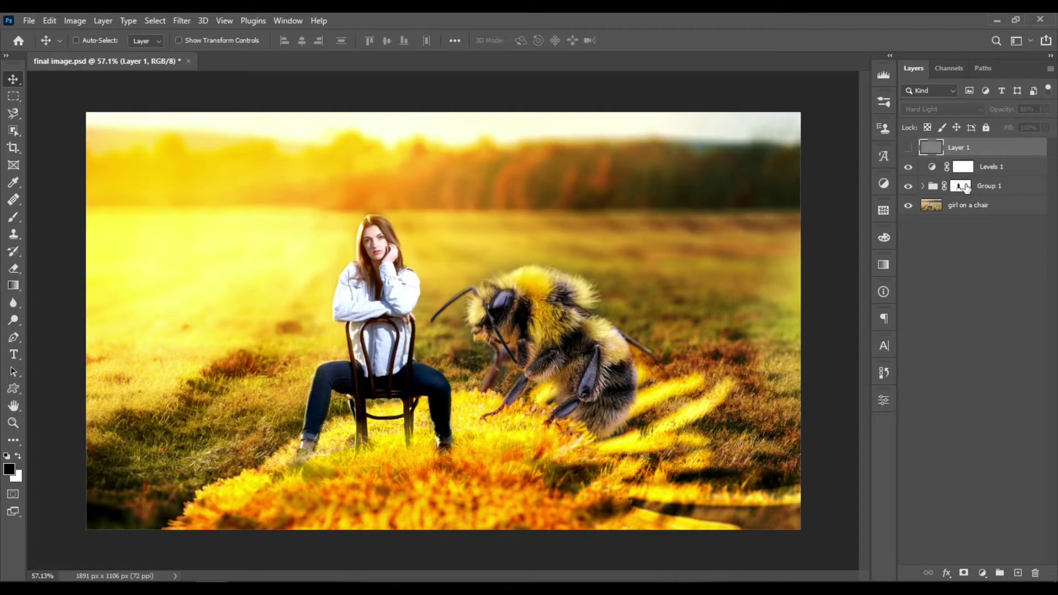
pyautogui.click(923, 187)
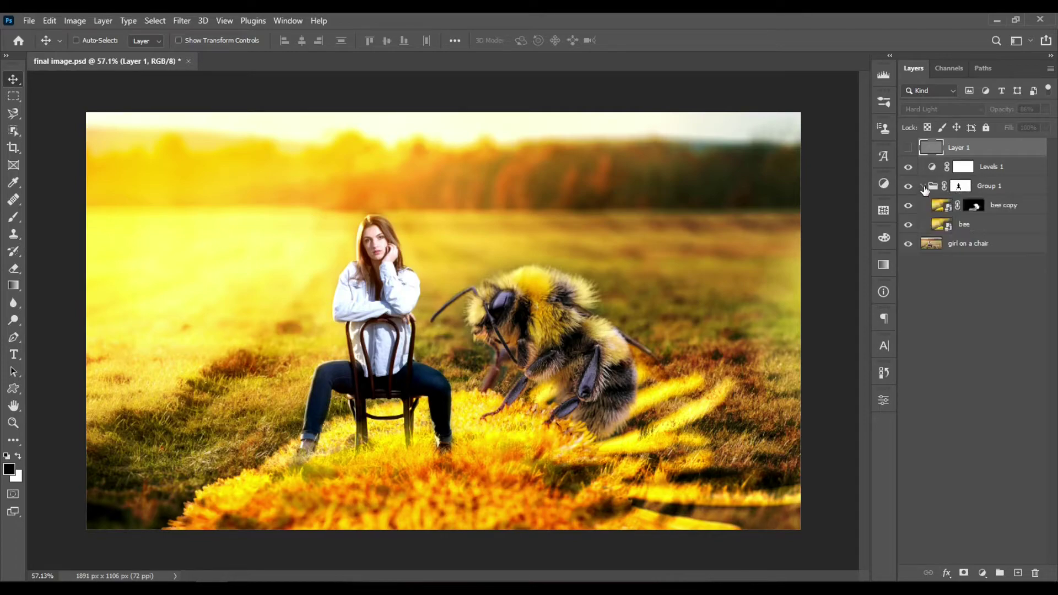
pyautogui.click(974, 206)
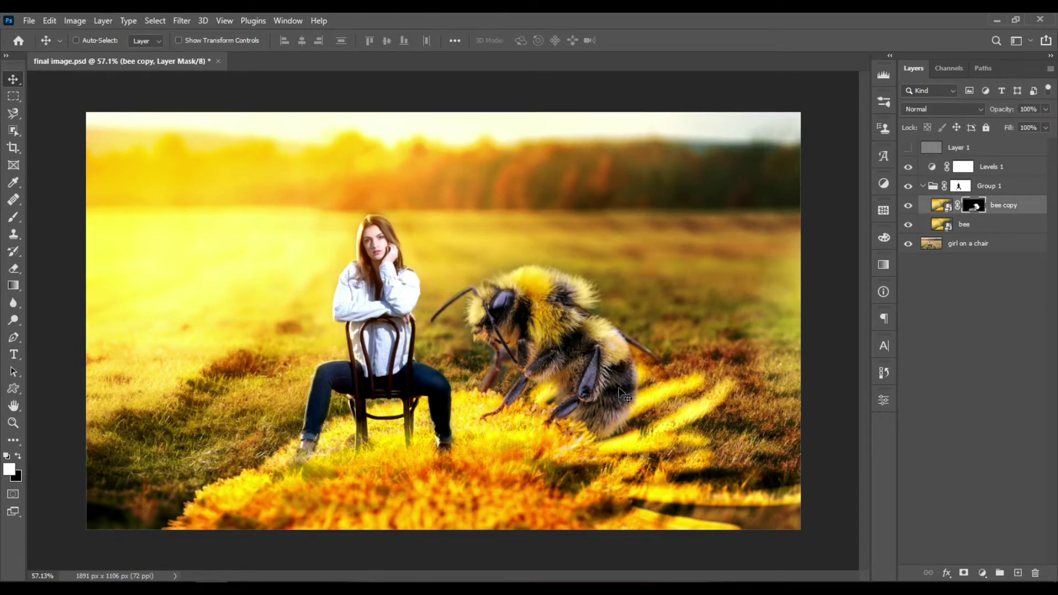
pyautogui.click(11, 220)
pyautogui.moveTo(323, 505); pyautogui.dragTo(422, 488)
# Set brush hardness to 36% and paint white on the bee copy mask below the chair
pyautogui.click(303, 40)
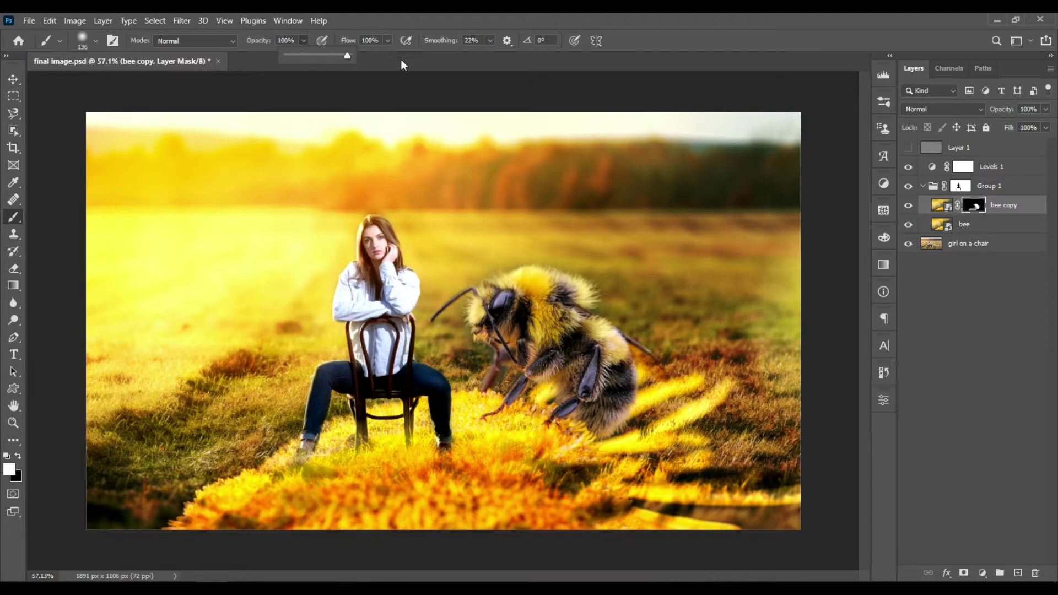
pyautogui.rightClick(386, 475)
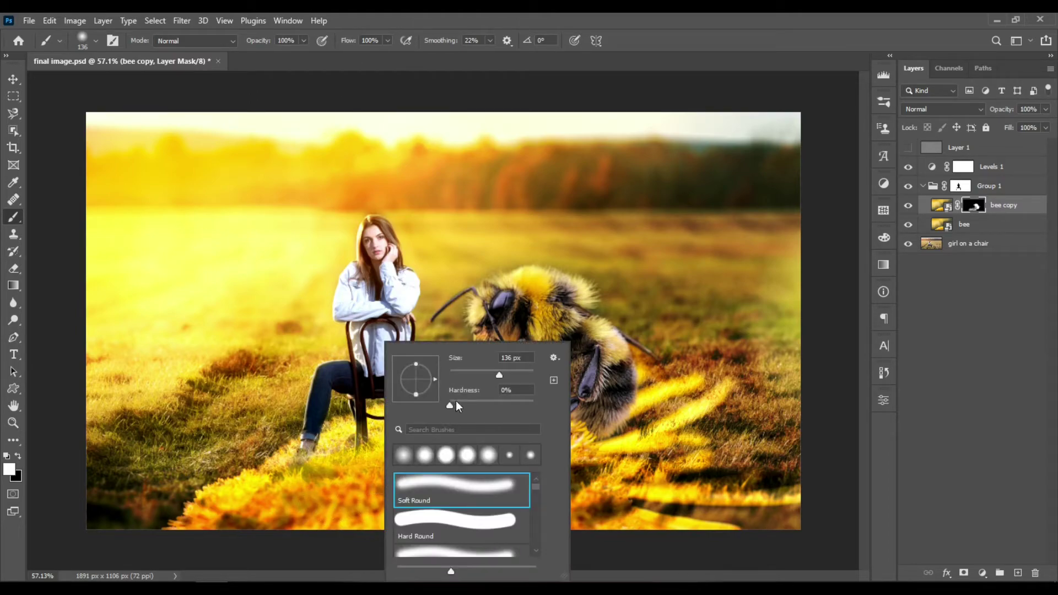
pyautogui.moveTo(465, 412); pyautogui.dragTo(480, 406)
pyautogui.click(678, 42)
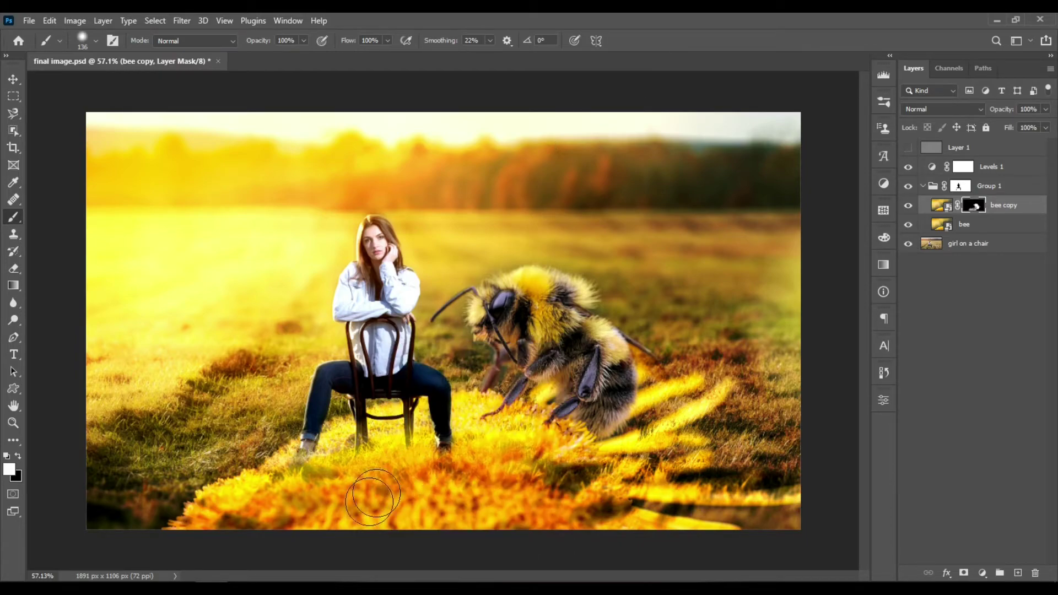
pyautogui.moveTo(410, 490)
pyautogui.mouseDown()
pyautogui.moveTo(435, 491)
pyautogui.moveTo(375, 493)
pyautogui.moveTo(387, 471)
pyautogui.moveTo(395, 479)
pyautogui.moveTo(315, 498)
pyautogui.moveTo(308, 510)
pyautogui.moveTo(201, 545)
pyautogui.moveTo(253, 507)
pyautogui.moveTo(398, 515)
pyautogui.moveTo(437, 493)
pyautogui.moveTo(472, 493)
pyautogui.moveTo(515, 535)
pyautogui.moveTo(542, 538)
pyautogui.moveTo(560, 518)
pyautogui.moveTo(554, 480)
pyautogui.moveTo(565, 475)
pyautogui.moveTo(593, 514)
pyautogui.moveTo(521, 485)
pyautogui.mouseUp()
pyautogui.press(']')
pyautogui.press(']')
pyautogui.press(']')
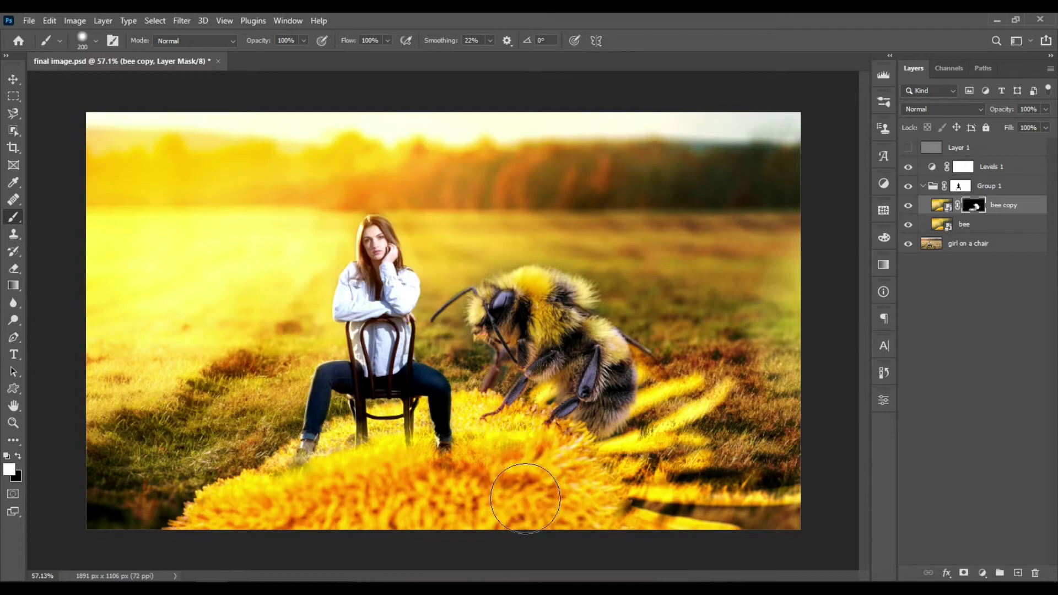
pyautogui.press('[')
pyautogui.press('[')
pyautogui.press('[')
pyautogui.press('[')
# At 15% brush opacity, softly blend the left chair leg into the grass on the bee copy mask
pyautogui.rightClick(496, 443)
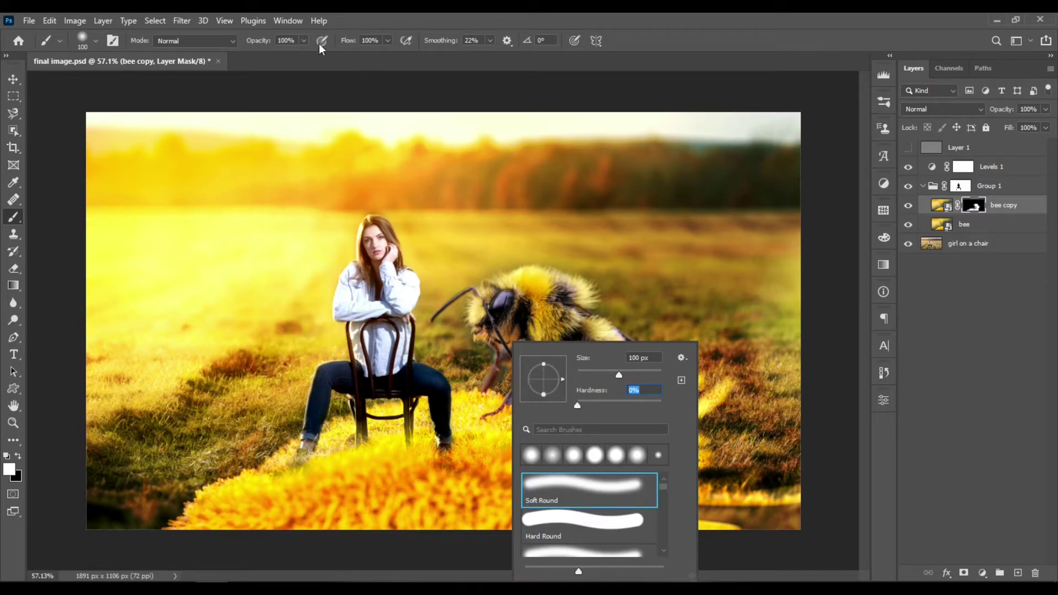
pyautogui.click(304, 41)
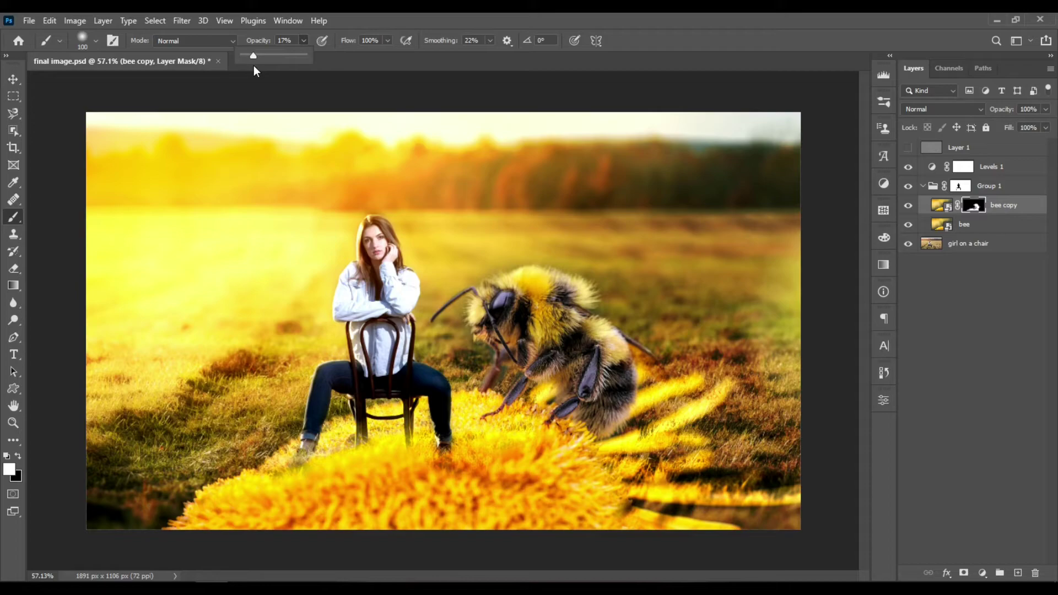
pyautogui.click(467, 420)
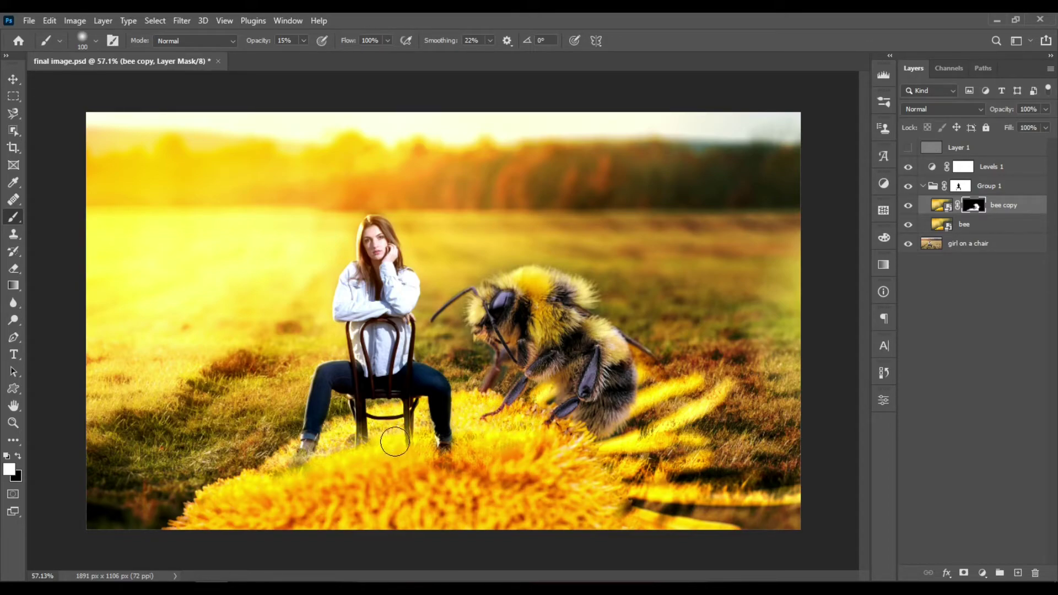
pyautogui.scroll(5, 410, 480)
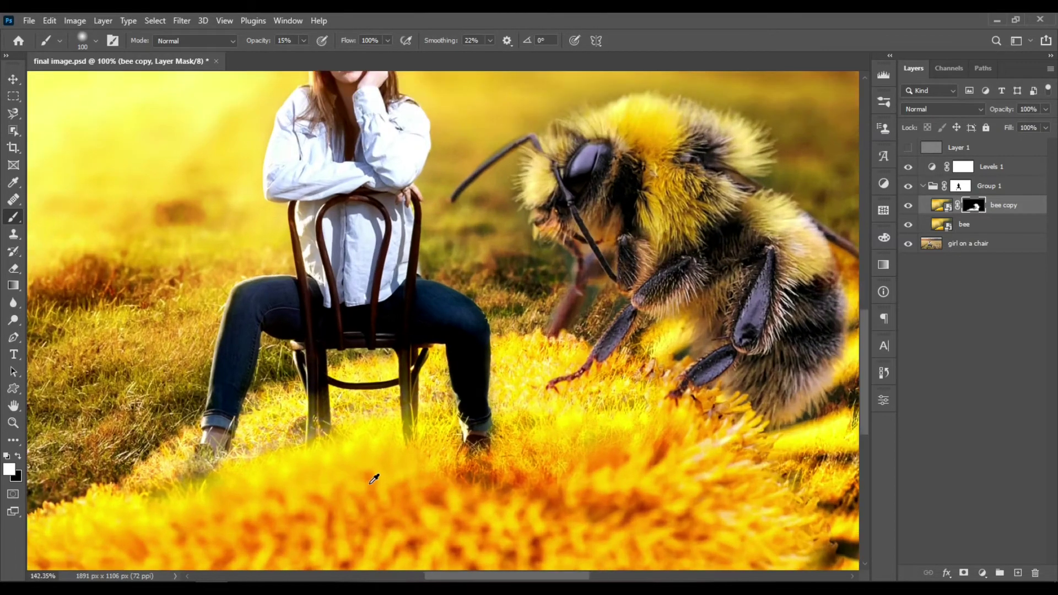
pyautogui.press('[')
pyautogui.press('[')
pyautogui.press('[')
pyautogui.press('[')
pyautogui.press('[')
pyautogui.press('[')
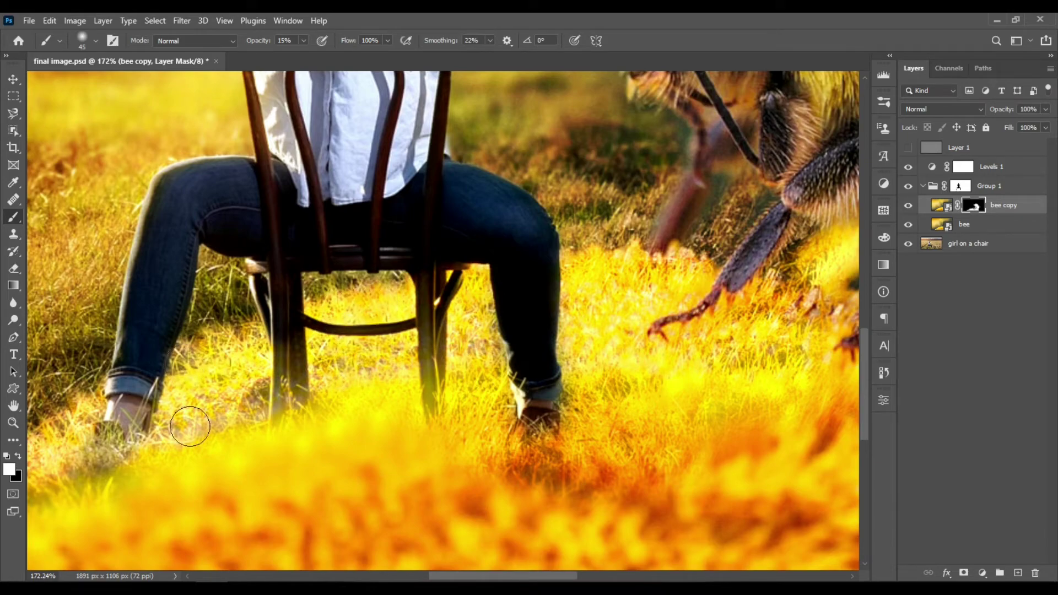
pyautogui.moveTo(217, 434)
pyautogui.mouseDown()
pyautogui.moveTo(240, 380)
pyautogui.moveTo(245, 414)
pyautogui.moveTo(255, 369)
pyautogui.moveTo(259, 430)
pyautogui.moveTo(285, 356)
pyautogui.moveTo(286, 426)
pyautogui.moveTo(311, 370)
pyautogui.moveTo(335, 390)
pyautogui.mouseUp()
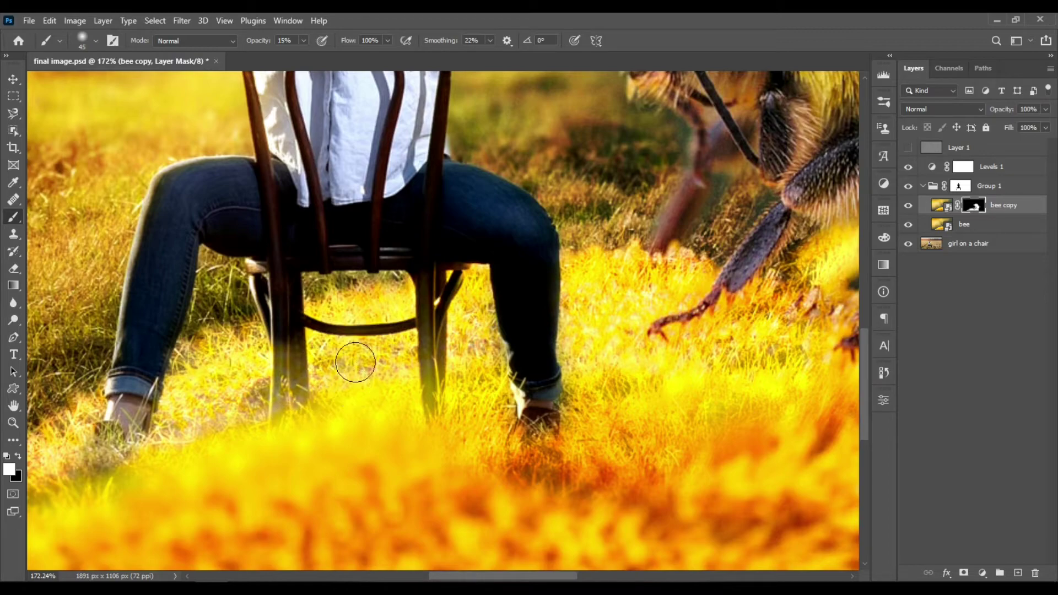
pyautogui.scroll(-5, 420, 401)
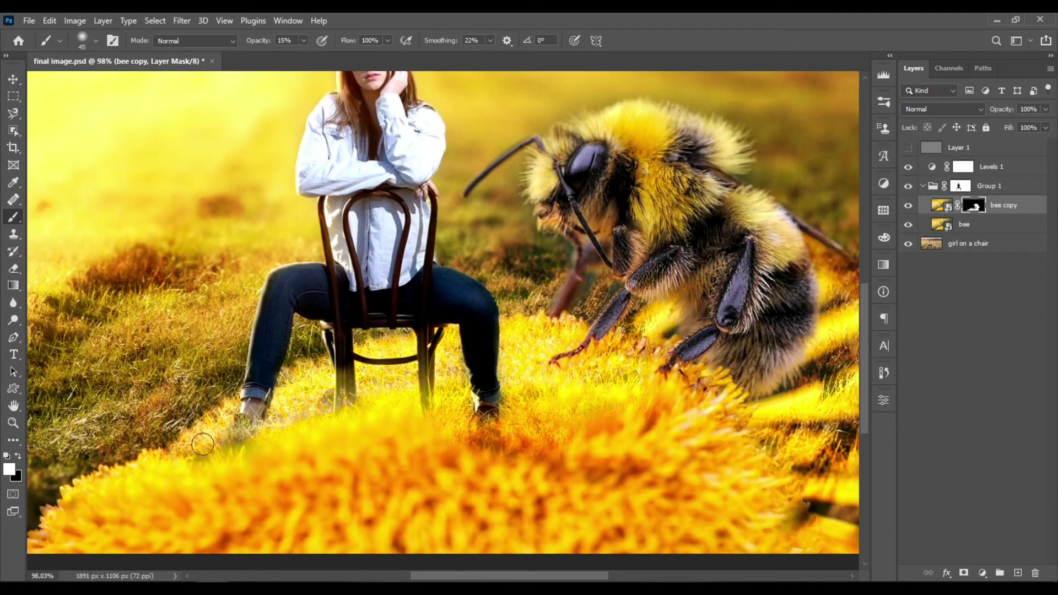
pyautogui.scroll(-3, 346, 415)
pyautogui.scroll(4, 193, 296)
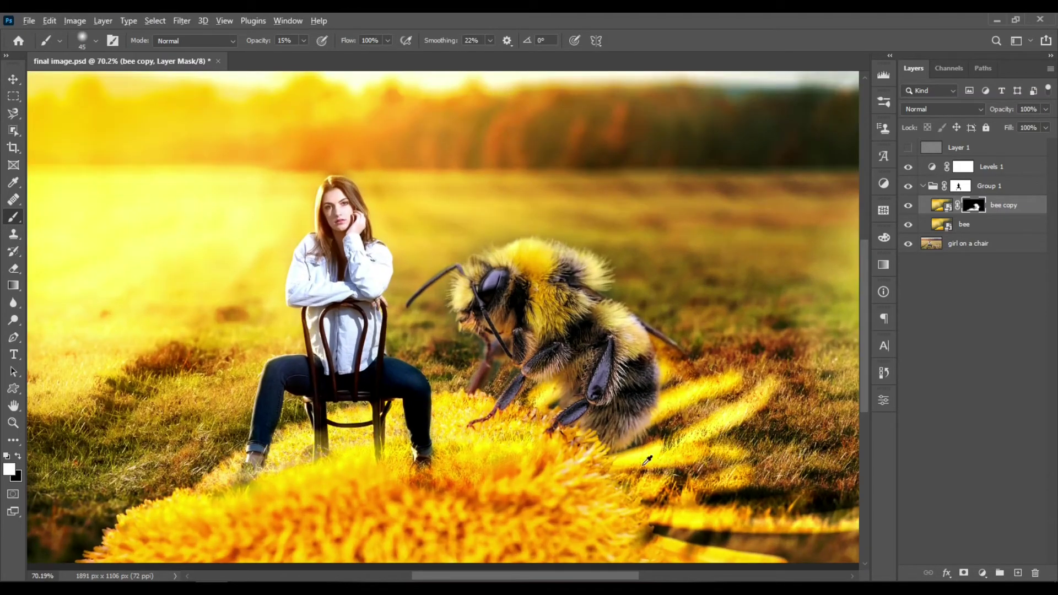
pyautogui.moveTo(627, 488)
pyautogui.mouseDown()
pyautogui.moveTo(644, 488)
pyautogui.moveTo(606, 467)
pyautogui.moveTo(666, 443)
pyautogui.mouseUp()
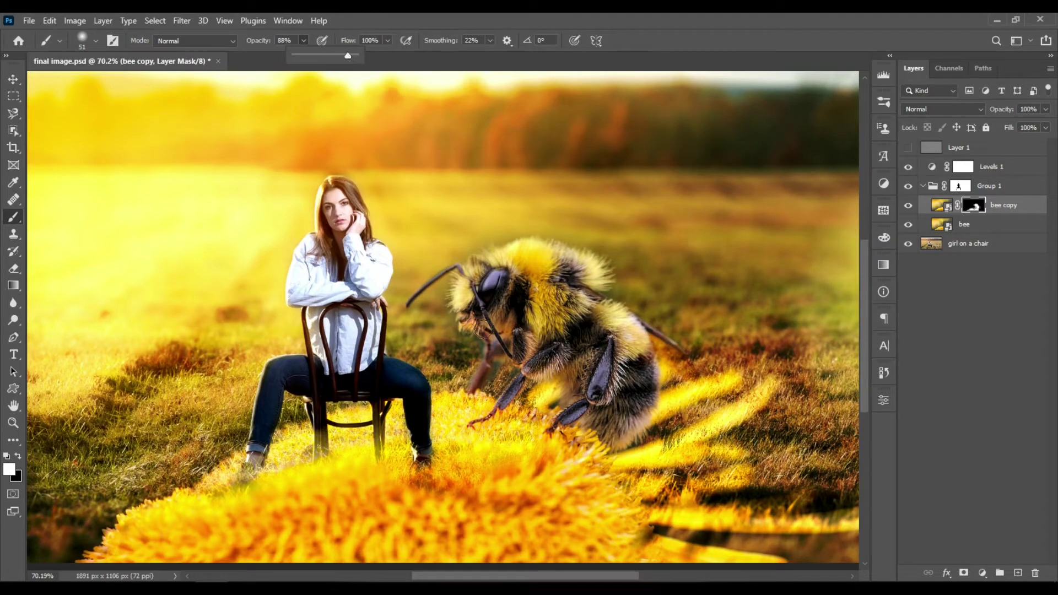
# Paint white at 88% opacity to reveal the bright yellow petal streaks right of the bee
pyautogui.click(681, 446)
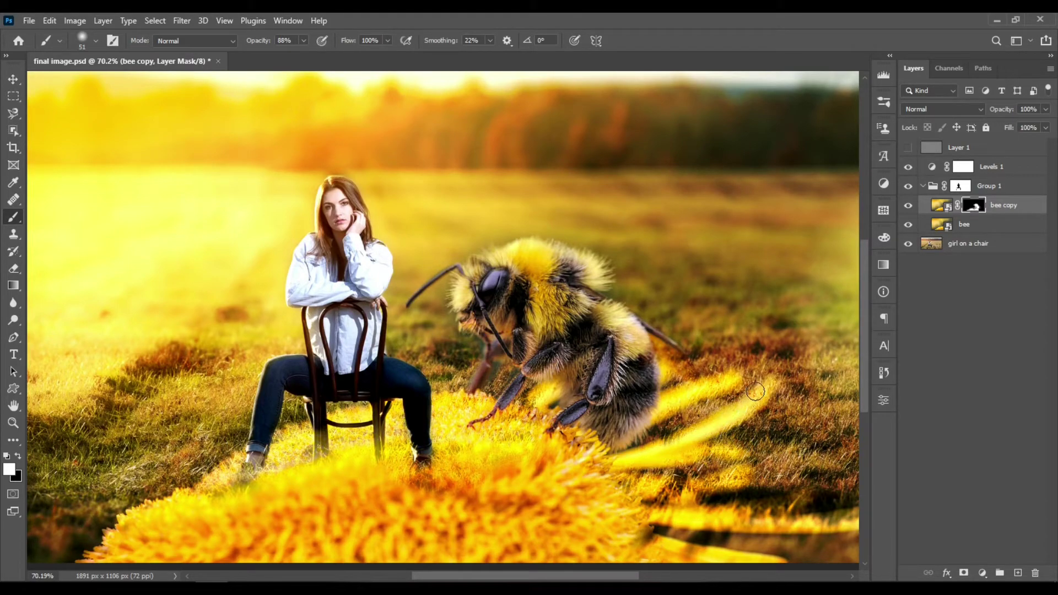
pyautogui.scroll(-2, 696, 417)
pyautogui.moveTo(675, 446)
pyautogui.mouseDown()
pyautogui.moveTo(711, 457)
pyautogui.moveTo(821, 449)
pyautogui.moveTo(780, 464)
pyautogui.mouseUp()
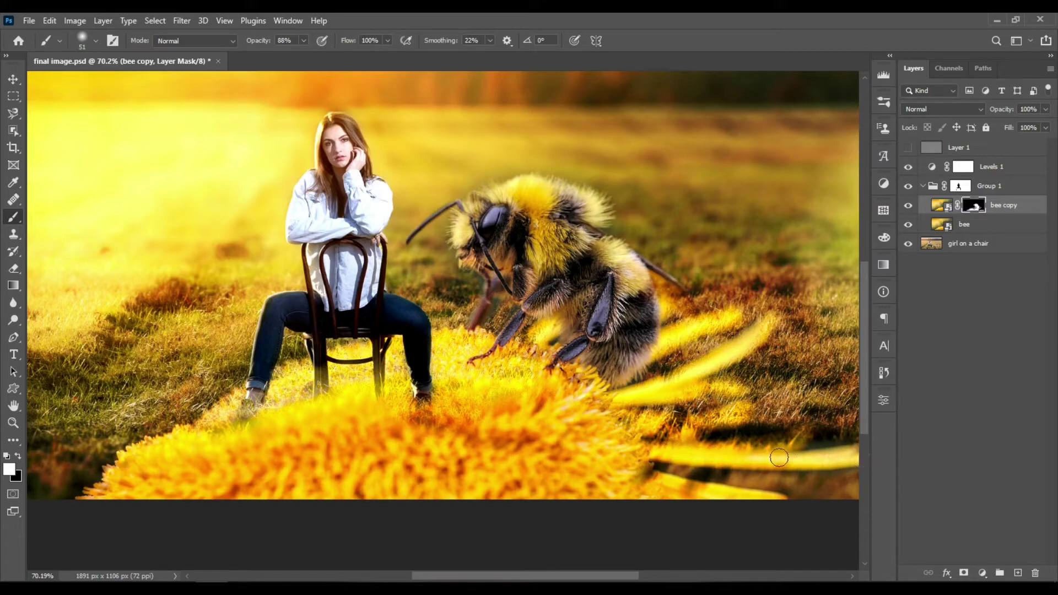
pyautogui.rightClick(742, 446)
pyautogui.click(730, 449)
pyautogui.rightClick(724, 433)
pyautogui.click(798, 44)
pyautogui.moveTo(771, 448); pyautogui.dragTo(694, 453)
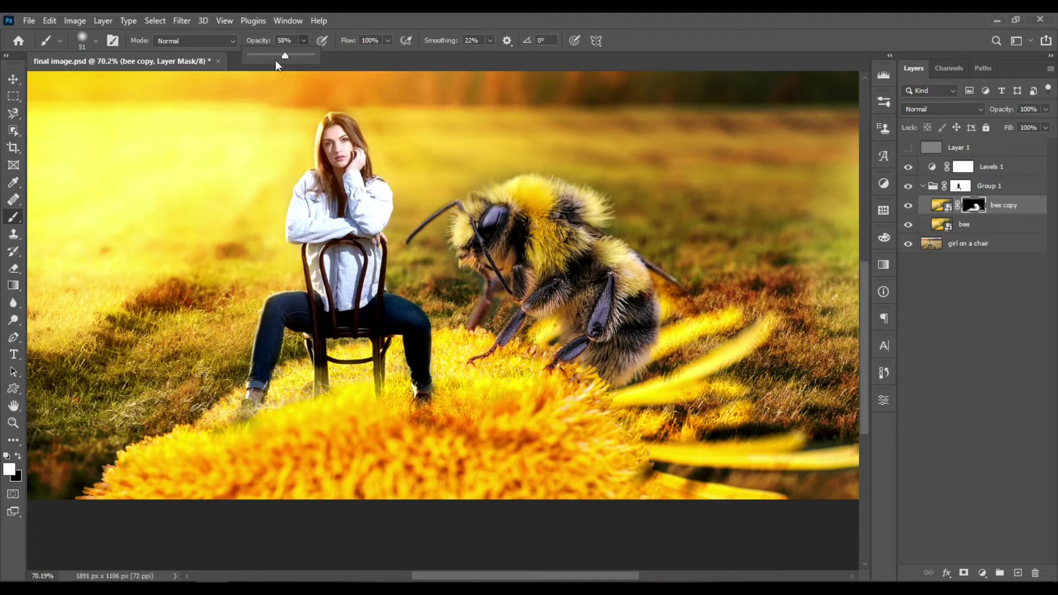
# With a roughly 230 px brush, reveal more petals and darken the background beside them
pyautogui.moveTo(812, 428)
pyautogui.mouseDown()
pyautogui.moveTo(837, 425)
pyautogui.moveTo(845, 404)
pyautogui.moveTo(918, 409)
pyautogui.mouseUp()
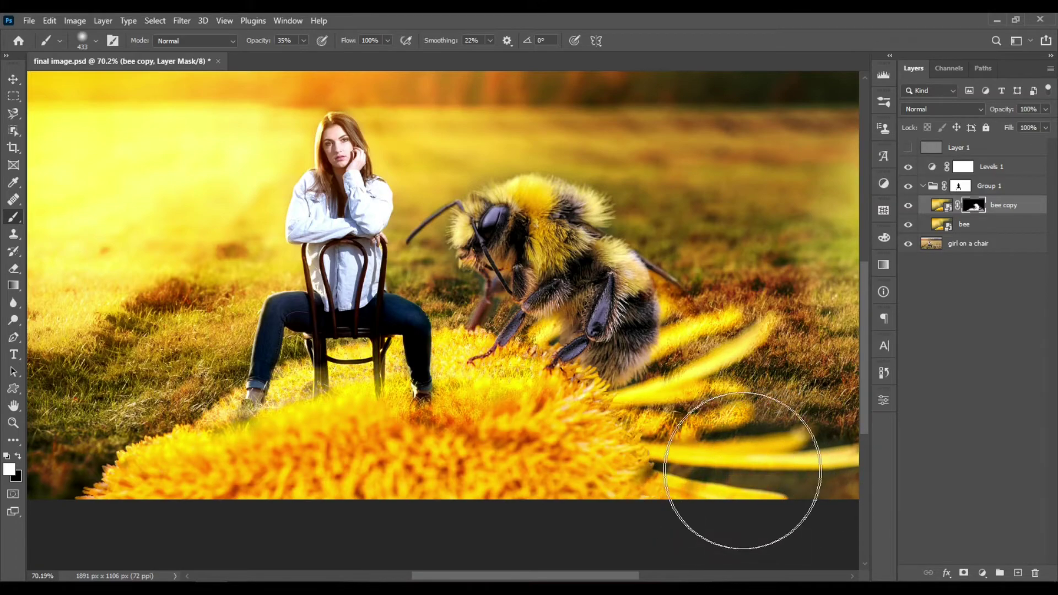
pyautogui.moveTo(709, 459)
pyautogui.mouseDown()
pyautogui.moveTo(827, 415)
pyautogui.moveTo(678, 430)
pyautogui.moveTo(687, 396)
pyautogui.moveTo(732, 372)
pyautogui.moveTo(755, 451)
pyautogui.mouseUp()
pyautogui.moveTo(827, 396); pyautogui.dragTo(756, 386)
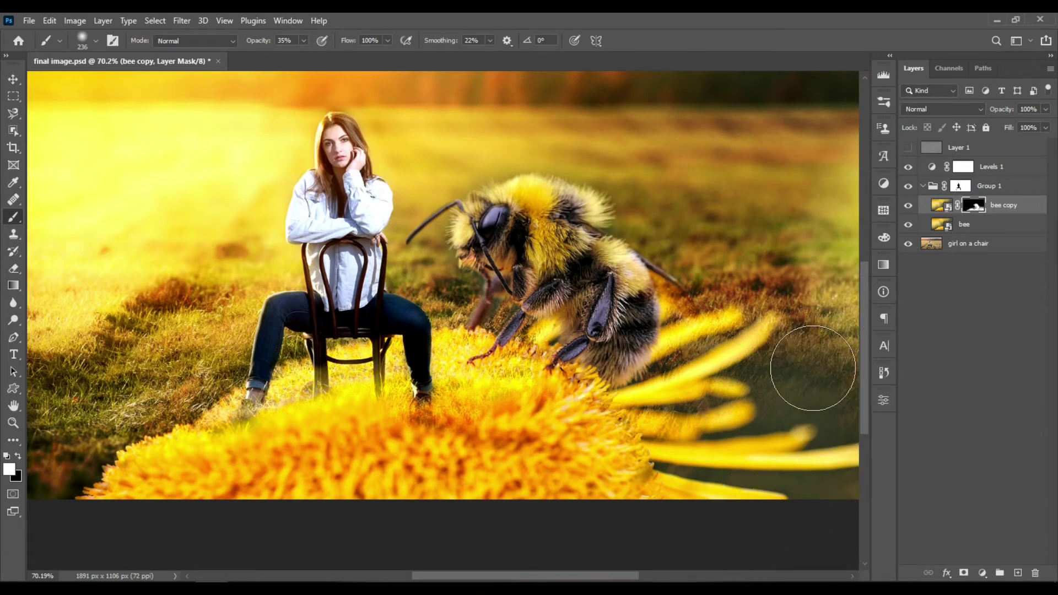
# Paint black on the bee copy mask to let grass show over the lower-right petals
pyautogui.press('x')
pyautogui.moveTo(812, 364)
pyautogui.mouseDown()
pyautogui.moveTo(817, 378)
pyautogui.moveTo(791, 373)
pyautogui.moveTo(855, 402)
pyautogui.moveTo(787, 378)
pyautogui.moveTo(744, 402)
pyautogui.moveTo(831, 496)
pyautogui.moveTo(733, 491)
pyautogui.moveTo(721, 440)
pyautogui.moveTo(778, 455)
pyautogui.mouseUp()
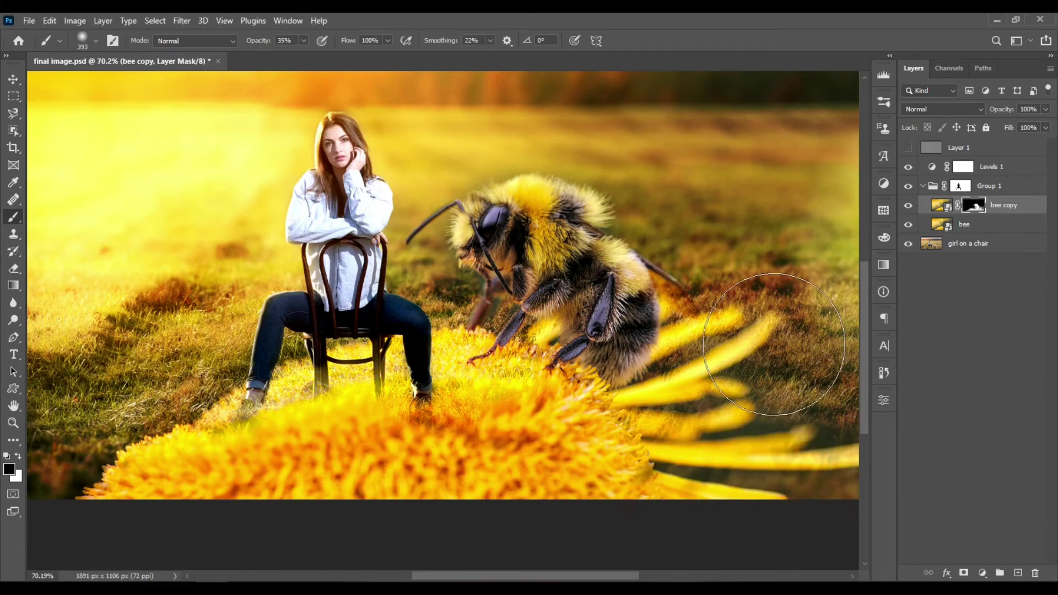
pyautogui.moveTo(776, 346)
pyautogui.mouseDown()
pyautogui.moveTo(771, 463)
pyautogui.moveTo(796, 475)
pyautogui.mouseUp()
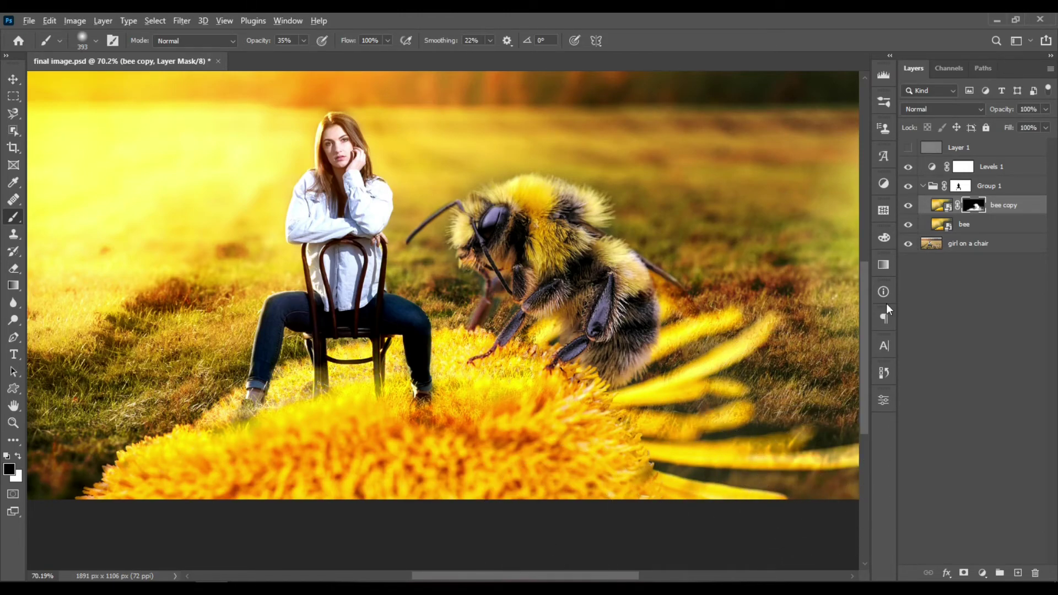
pyautogui.scroll(-4, 810, 319)
pyautogui.scroll(4, 733, 423)
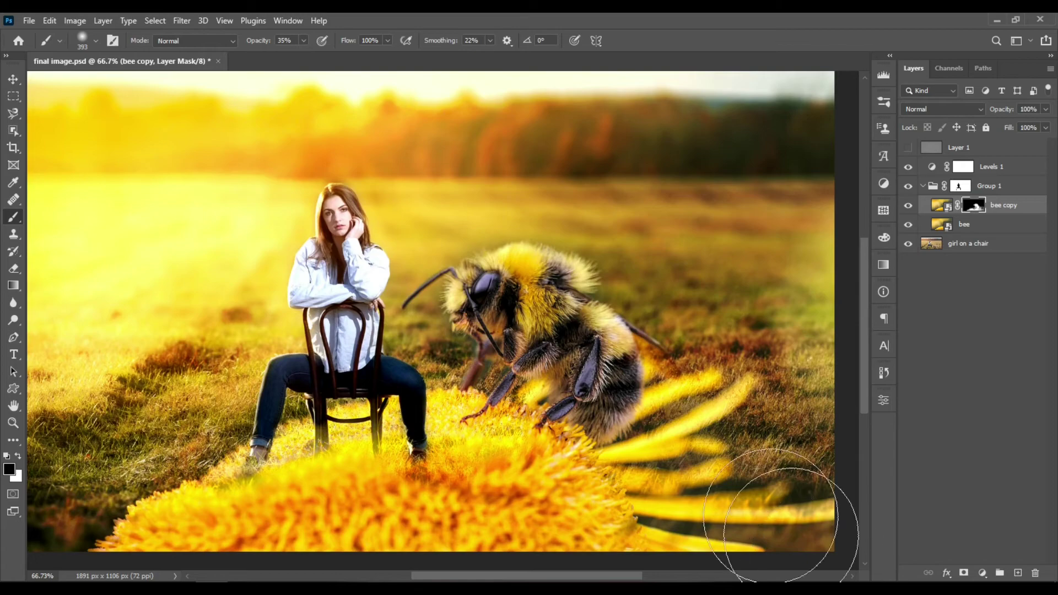
pyautogui.scroll(-2, 780, 519)
# Paint white around the girl's left foot and both chair legs to blend them with the flower
pyautogui.press('x')
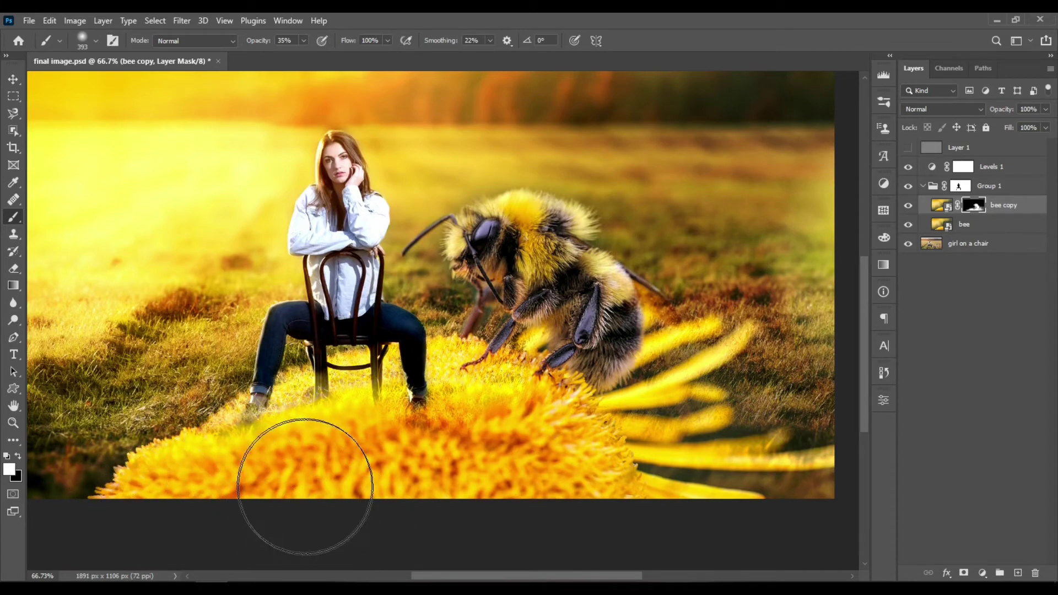
pyautogui.moveTo(356, 454)
pyautogui.mouseDown()
pyautogui.moveTo(309, 455)
pyautogui.moveTo(309, 413)
pyautogui.mouseUp()
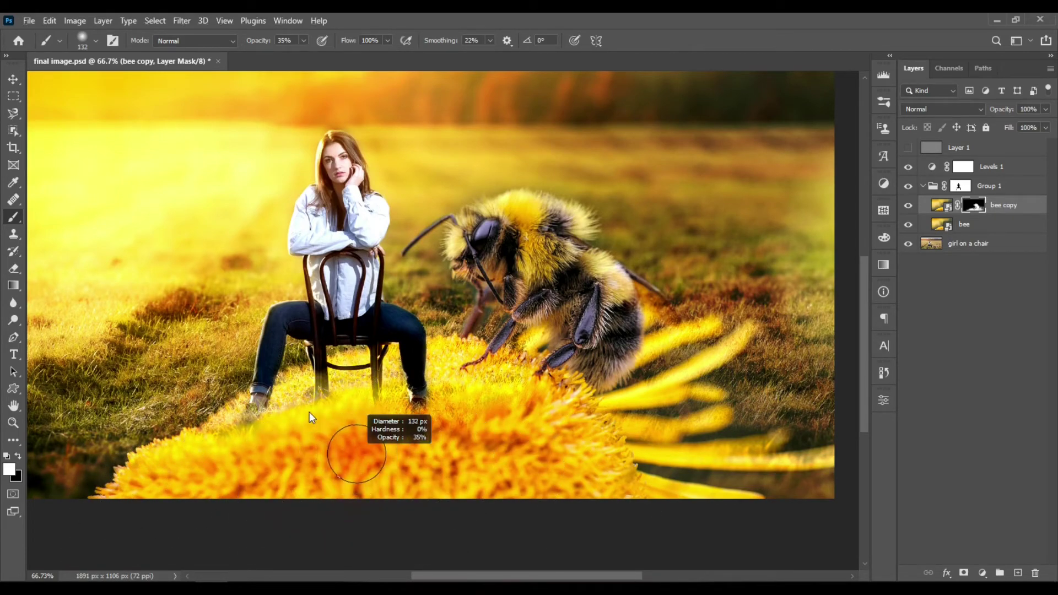
pyautogui.scroll(3, 347, 437)
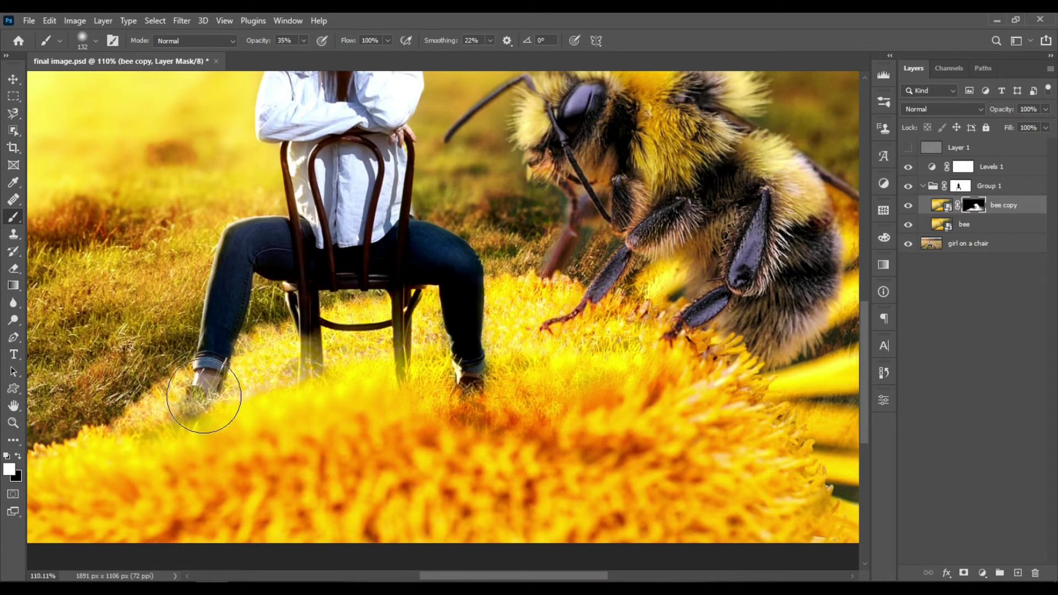
pyautogui.moveTo(204, 397); pyautogui.dragTo(196, 411)
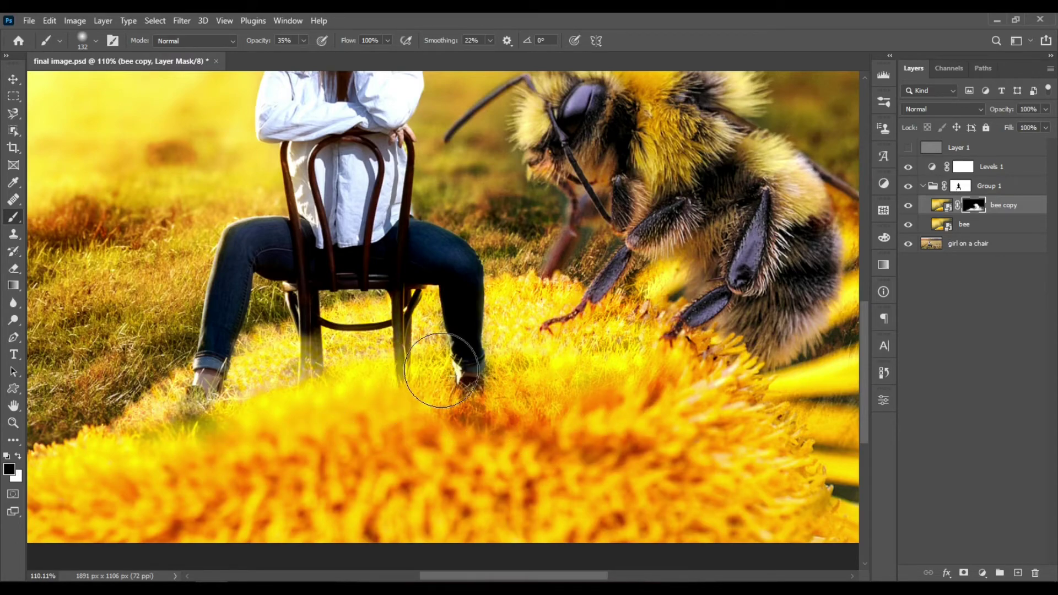
pyautogui.moveTo(313, 357)
pyautogui.mouseDown()
pyautogui.moveTo(302, 342)
pyautogui.moveTo(320, 373)
pyautogui.moveTo(313, 357)
pyautogui.mouseUp()
pyautogui.moveTo(405, 345); pyautogui.dragTo(398, 333)
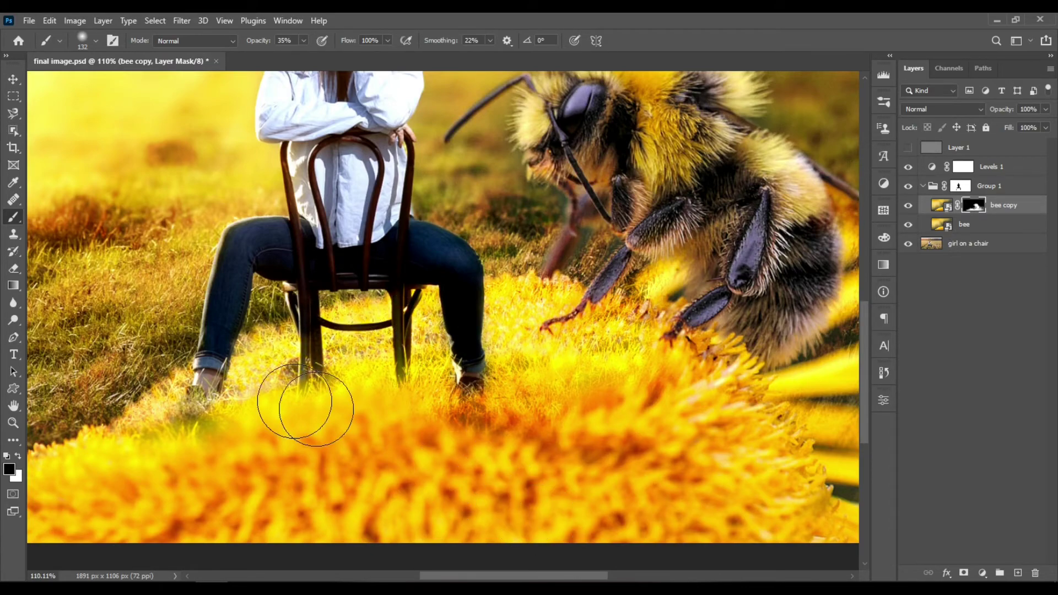
pyautogui.scroll(-7, 402, 399)
pyautogui.scroll(1, 511, 384)
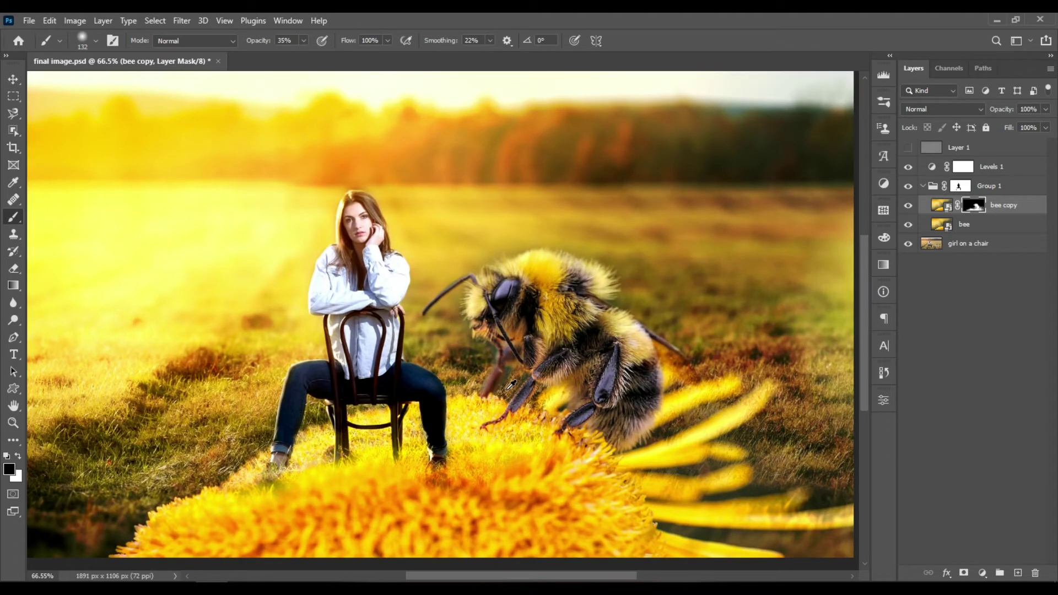
pyautogui.scroll(-2, 507, 389)
pyautogui.moveTo(762, 463)
pyautogui.mouseDown()
pyautogui.moveTo(725, 450)
pyautogui.moveTo(685, 465)
pyautogui.moveTo(763, 516)
pyautogui.moveTo(786, 518)
pyautogui.moveTo(732, 523)
pyautogui.mouseUp()
pyautogui.press('x')
pyautogui.press('x')
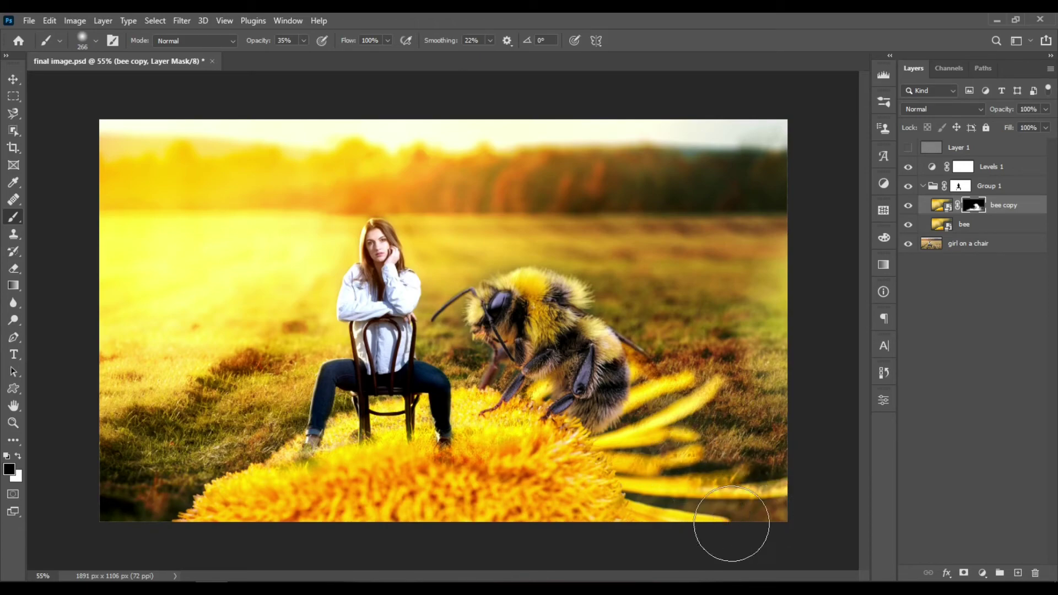
# Compare the composite with and without the old hard-light Layer 1, then delete it
pyautogui.scroll(-1, 325, 324)
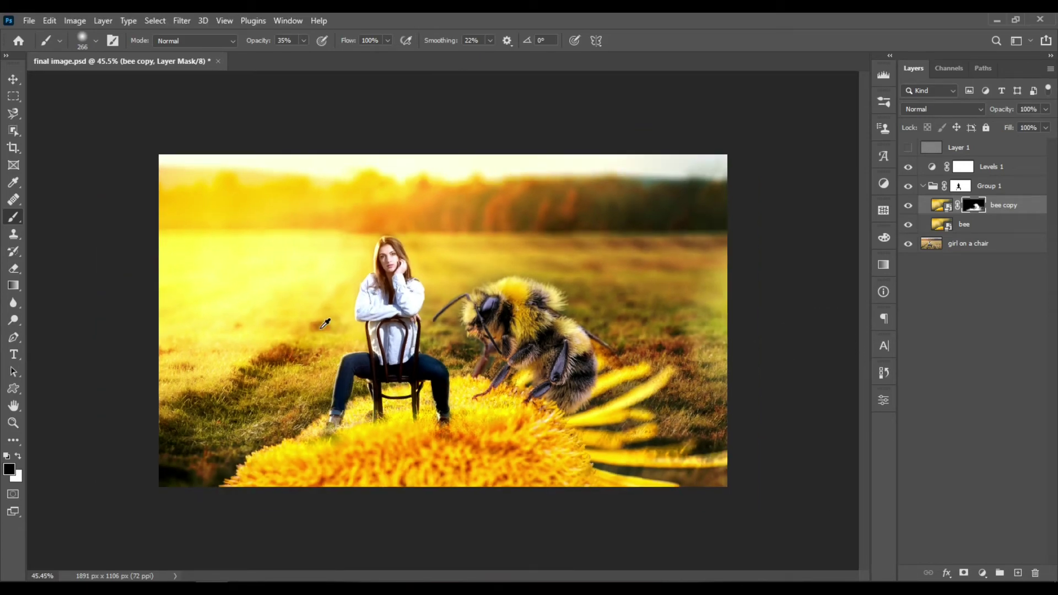
pyautogui.scroll(2, 441, 322)
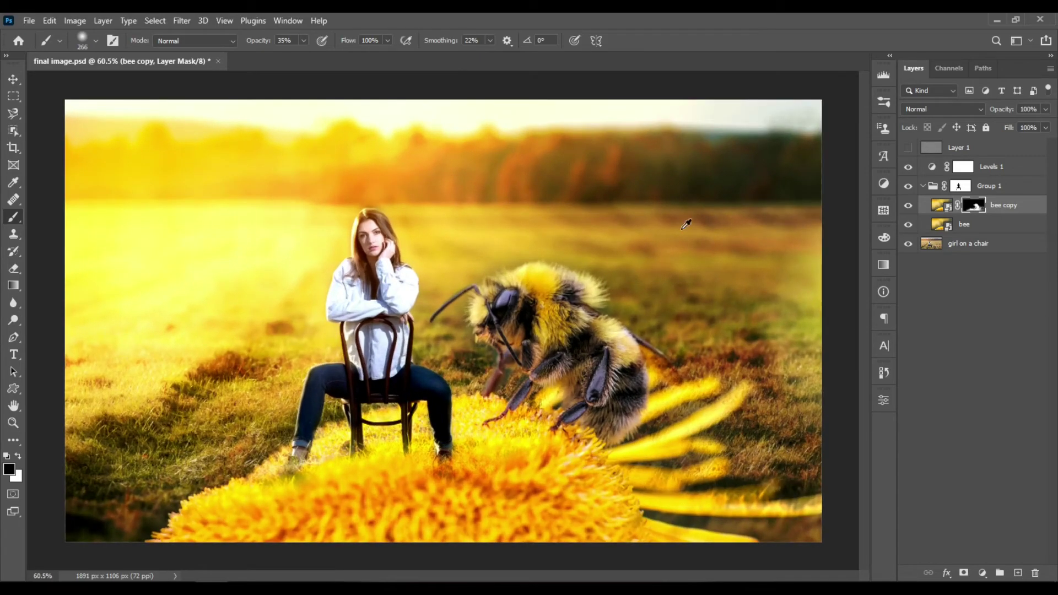
pyautogui.click(908, 149)
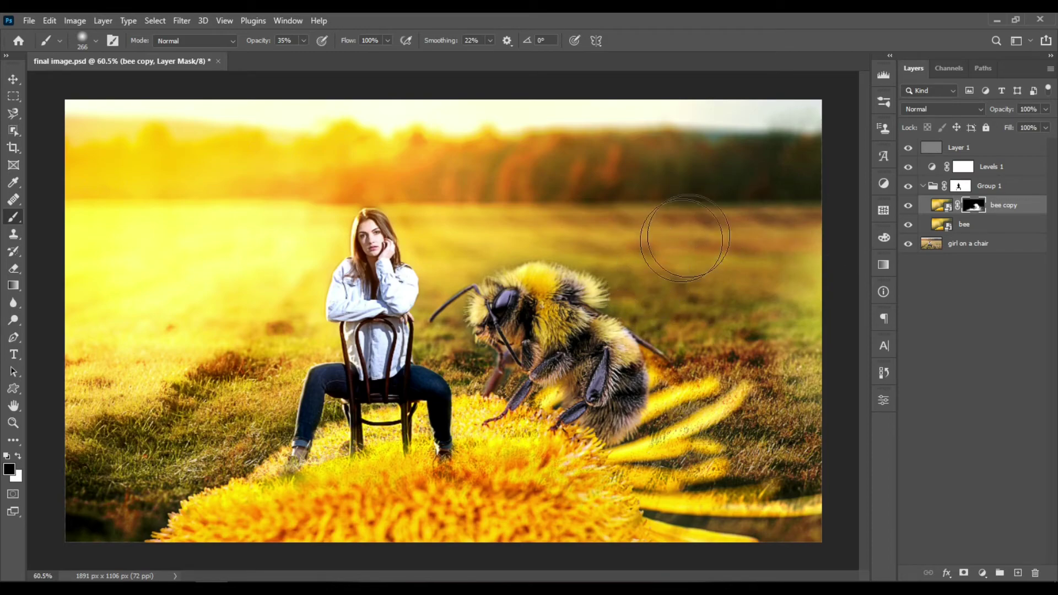
pyautogui.click(999, 150)
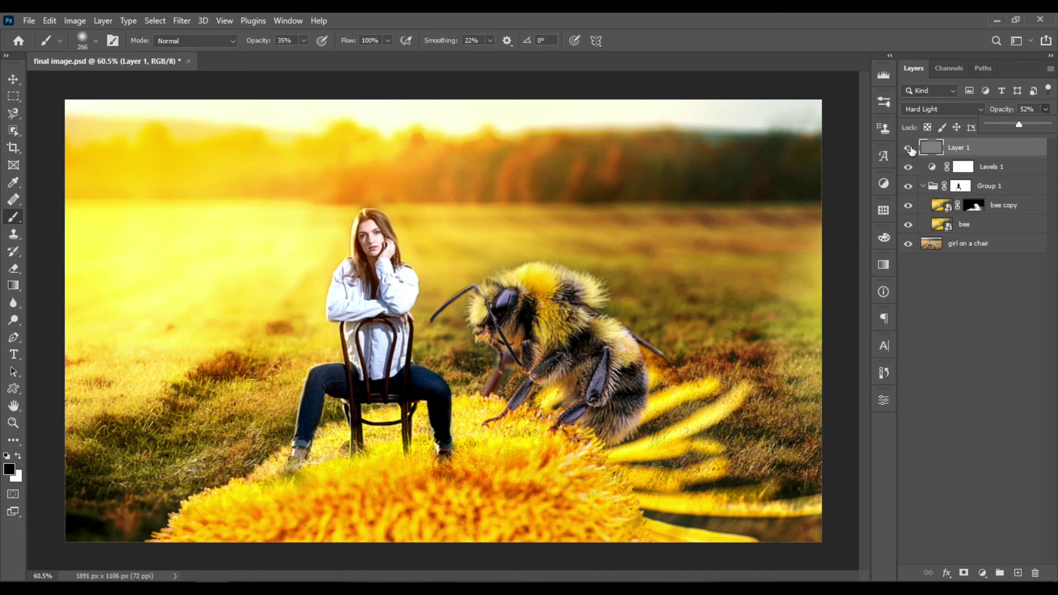
pyautogui.click(911, 148)
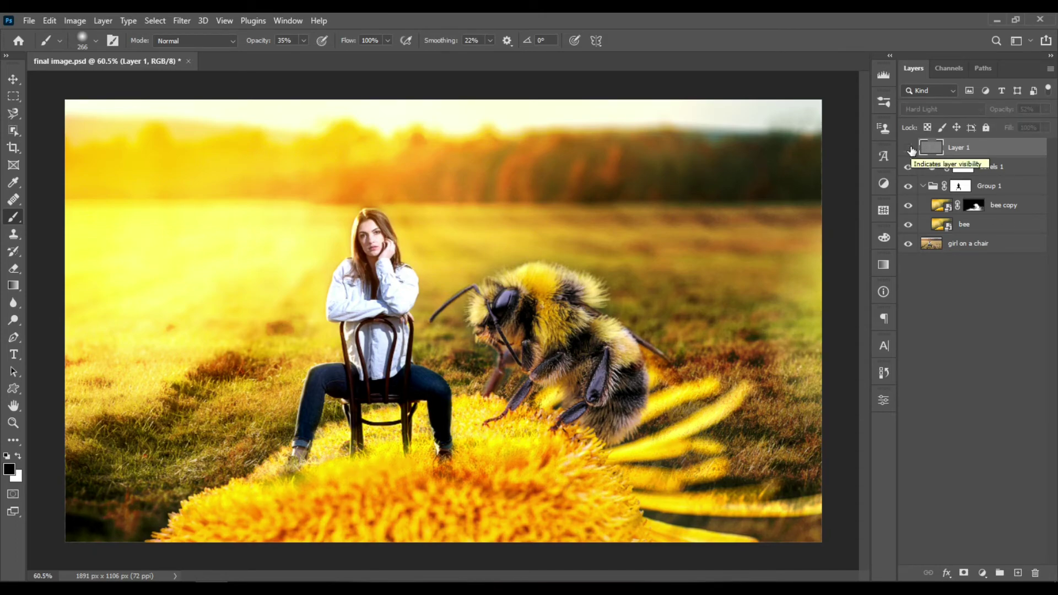
pyautogui.click(909, 148)
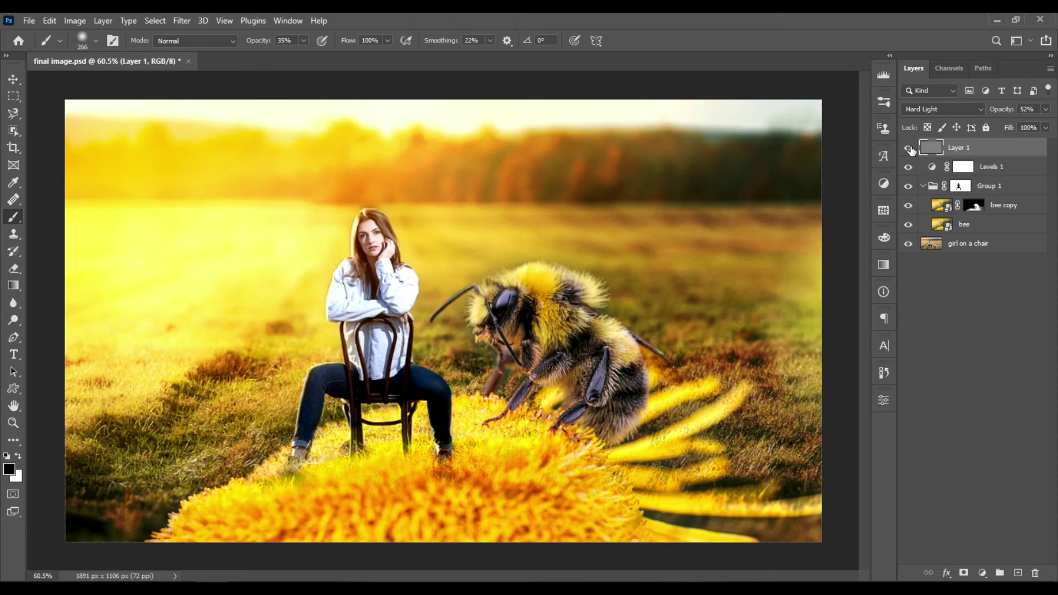
pyautogui.moveTo(993, 147); pyautogui.dragTo(1035, 573)
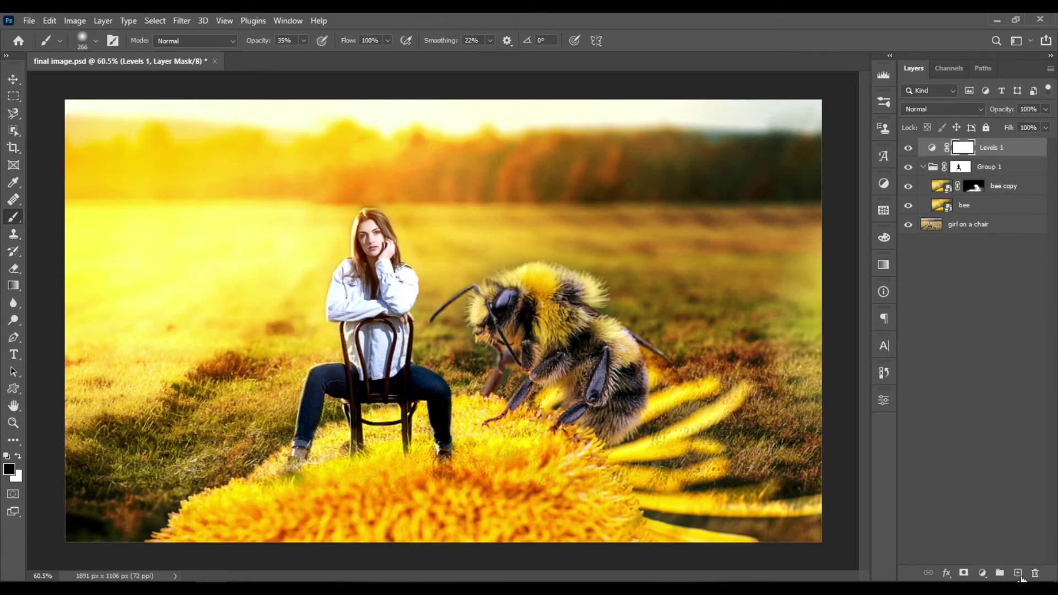
# Add a new layer filled with the merged image via Apply Image, then apply High Pass
pyautogui.click(1019, 573)
pyautogui.click(77, 20)
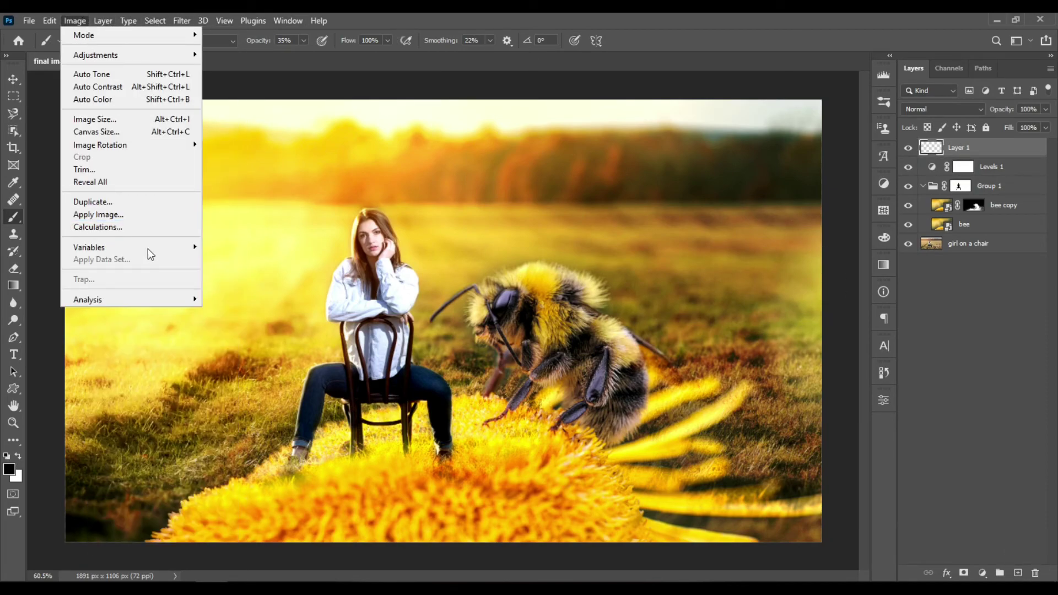
pyautogui.click(149, 214)
pyautogui.click(722, 141)
pyautogui.press('b')
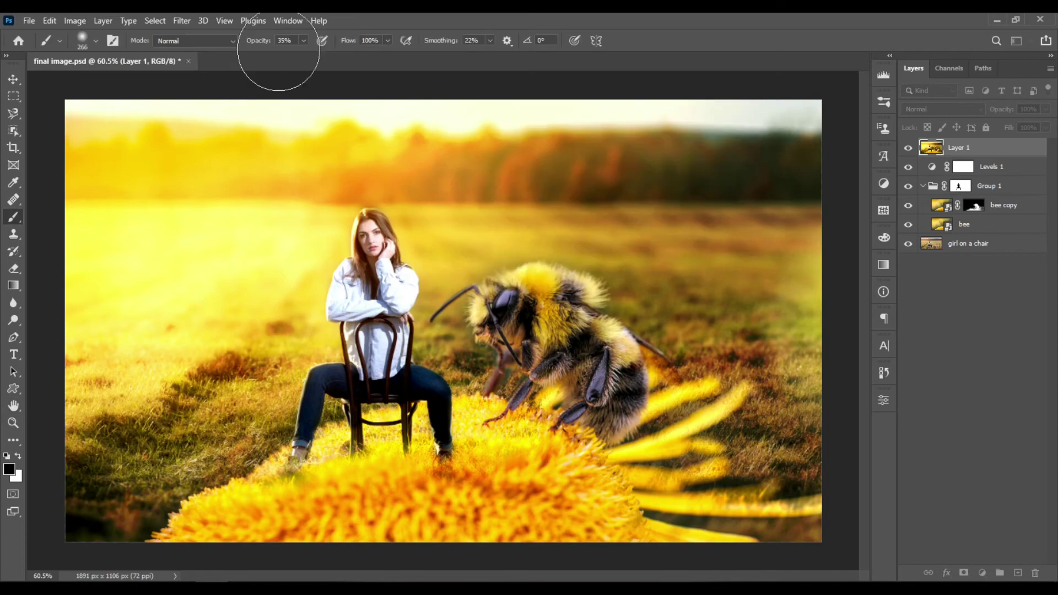
pyautogui.click(253, 20)
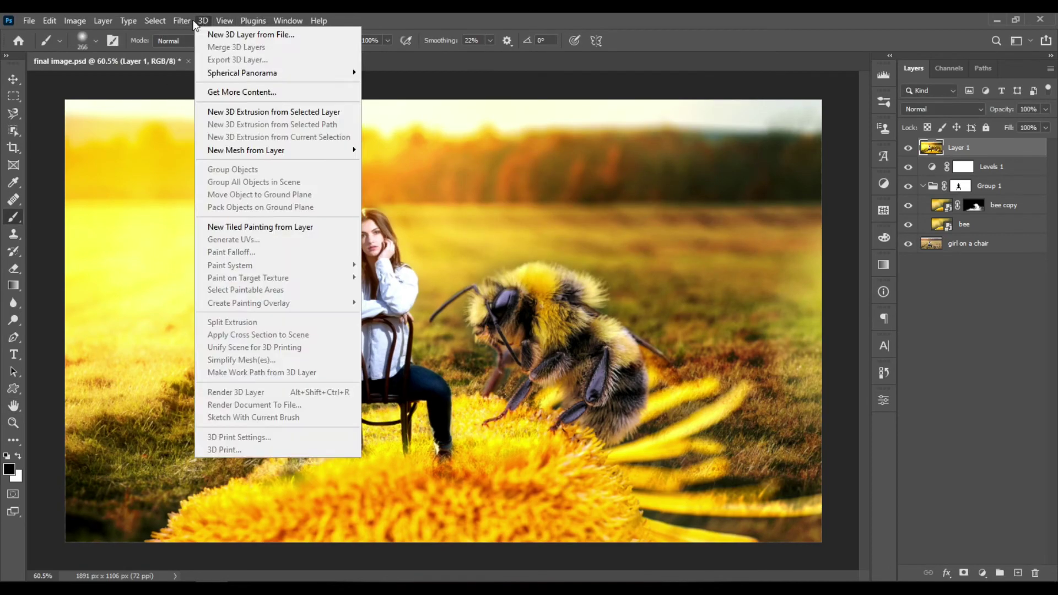
pyautogui.click(188, 37)
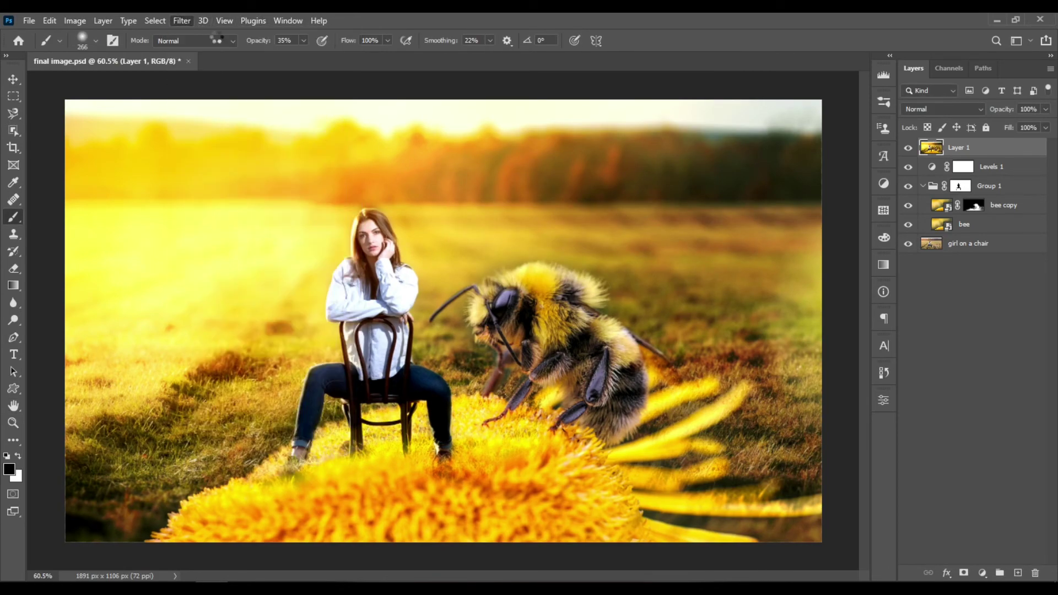
# Blend the new high-pass Layer 1 as Hard Light at 77% opacity
pyautogui.click(181, 20)
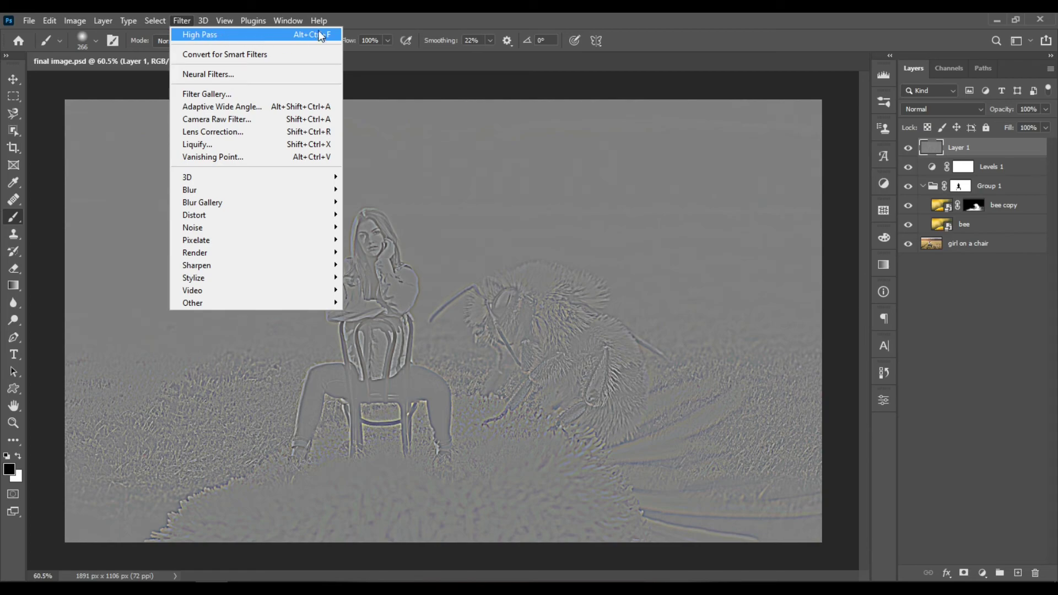
pyautogui.moveTo(157, 20)
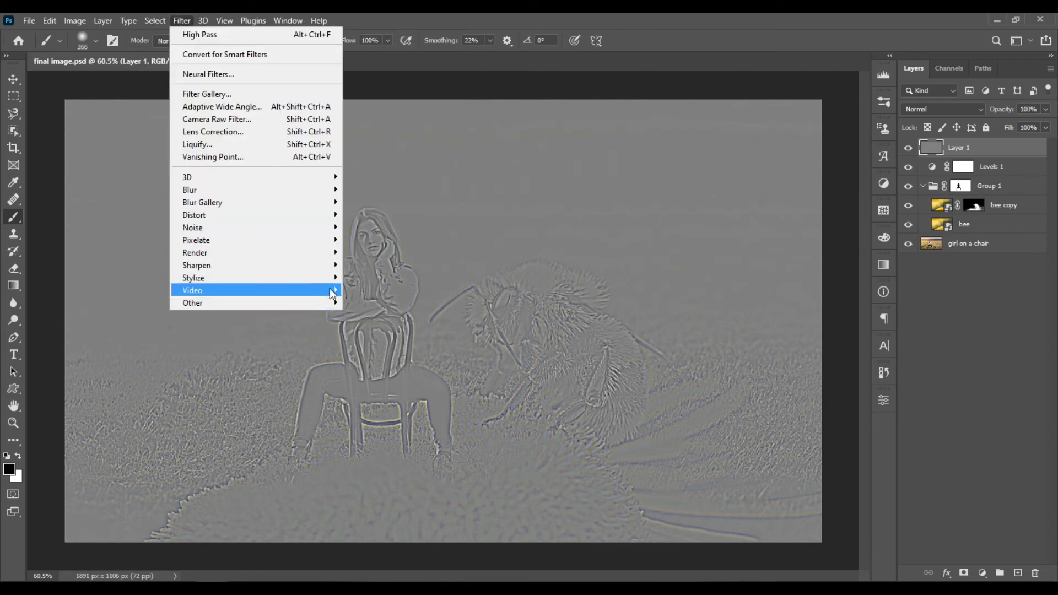
pyautogui.moveTo(331, 303)
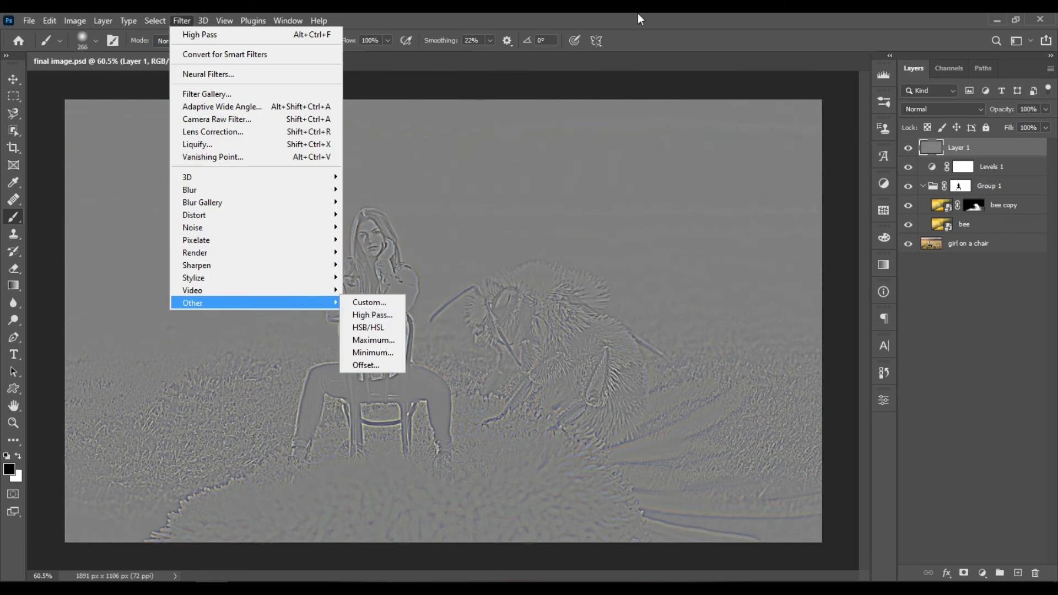
pyautogui.click(847, 92)
pyautogui.click(980, 110)
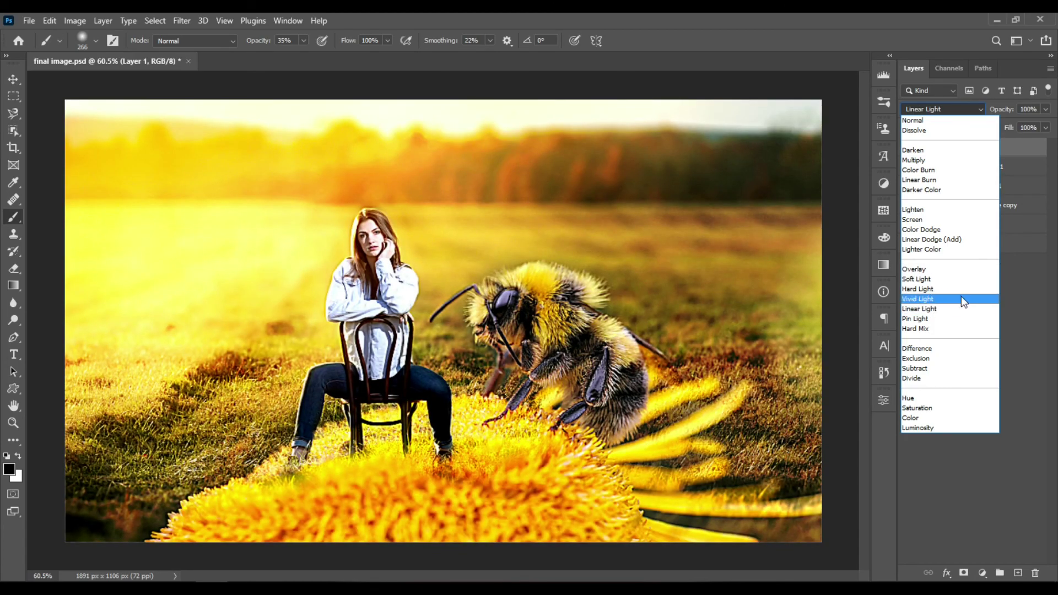
pyautogui.click(961, 289)
pyautogui.click(1045, 109)
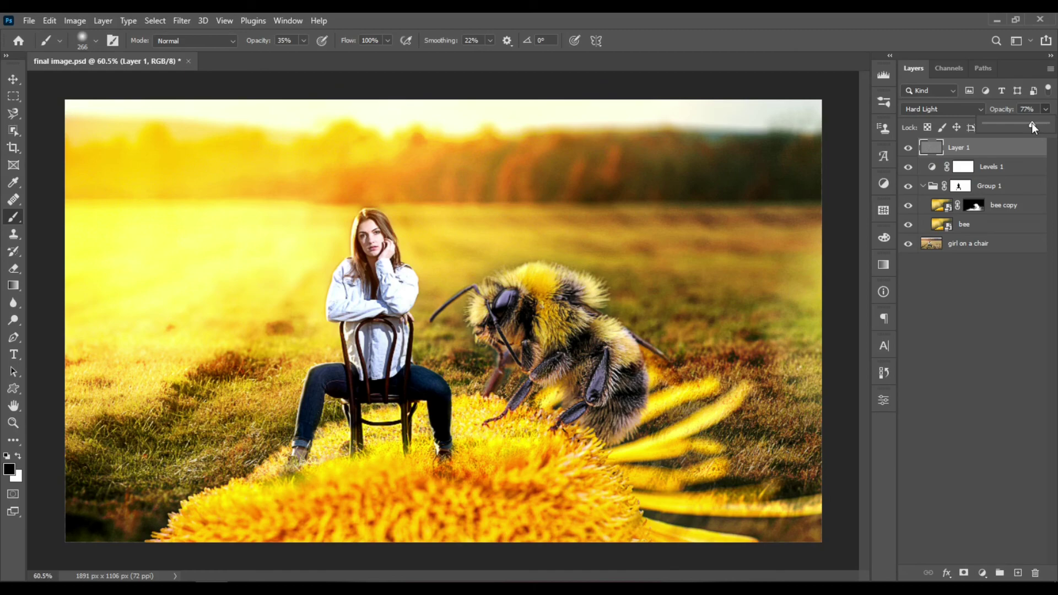
pyautogui.click(1004, 326)
pyautogui.click(1002, 334)
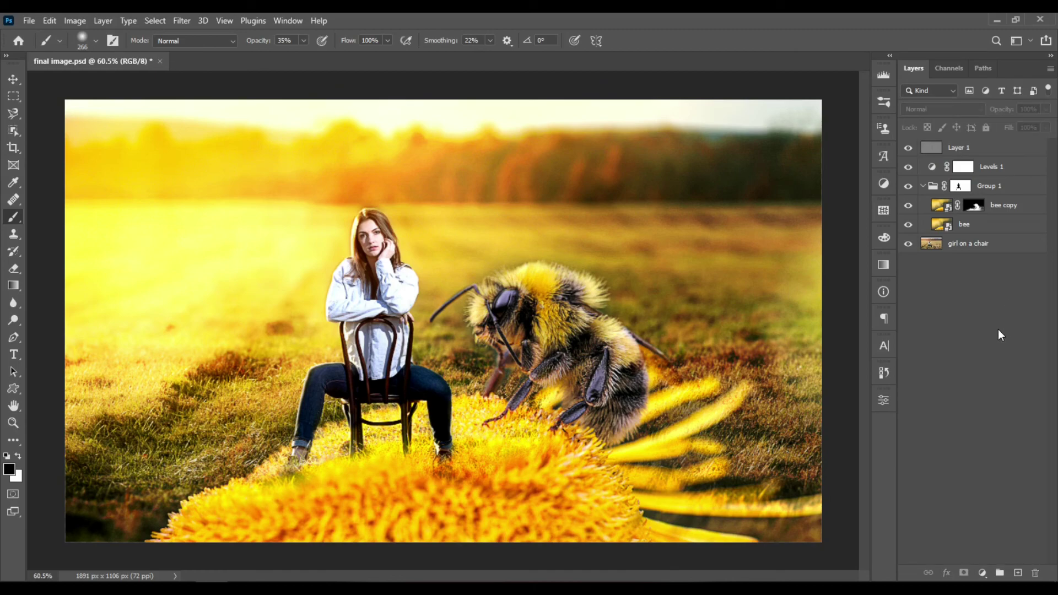